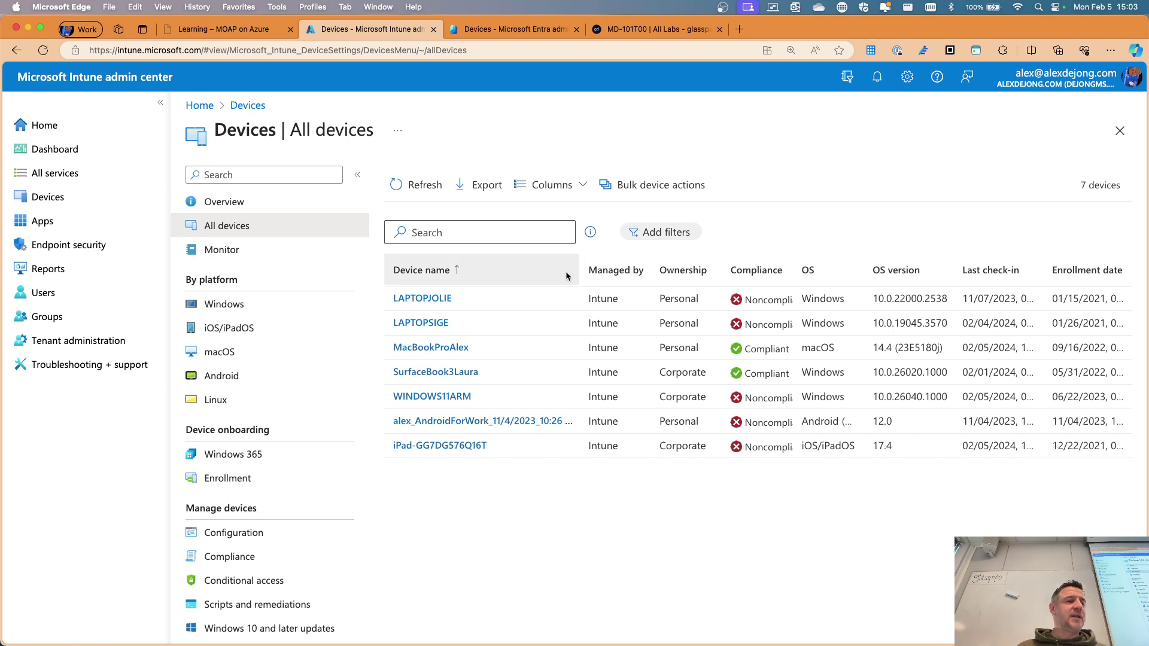
Step: Open the Devices overview and look through its platform tiles and status summaries
click(248, 106)
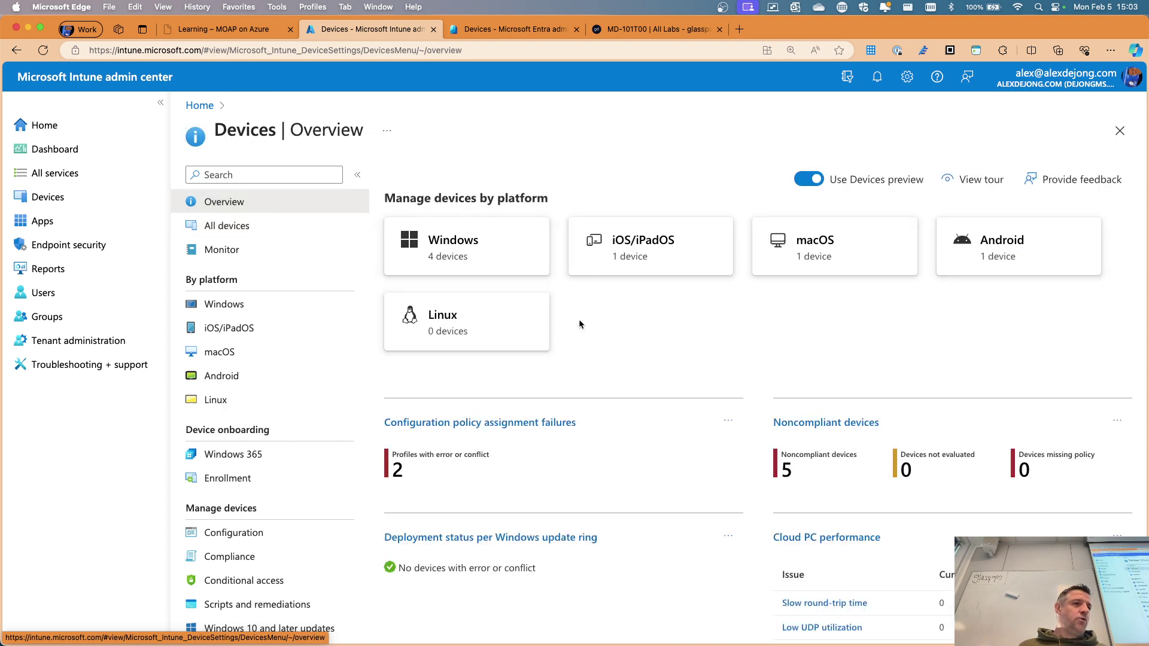
scroll(578, 320, down, 3)
scroll(575, 320, down, 3)
scroll(576, 316, up, 5)
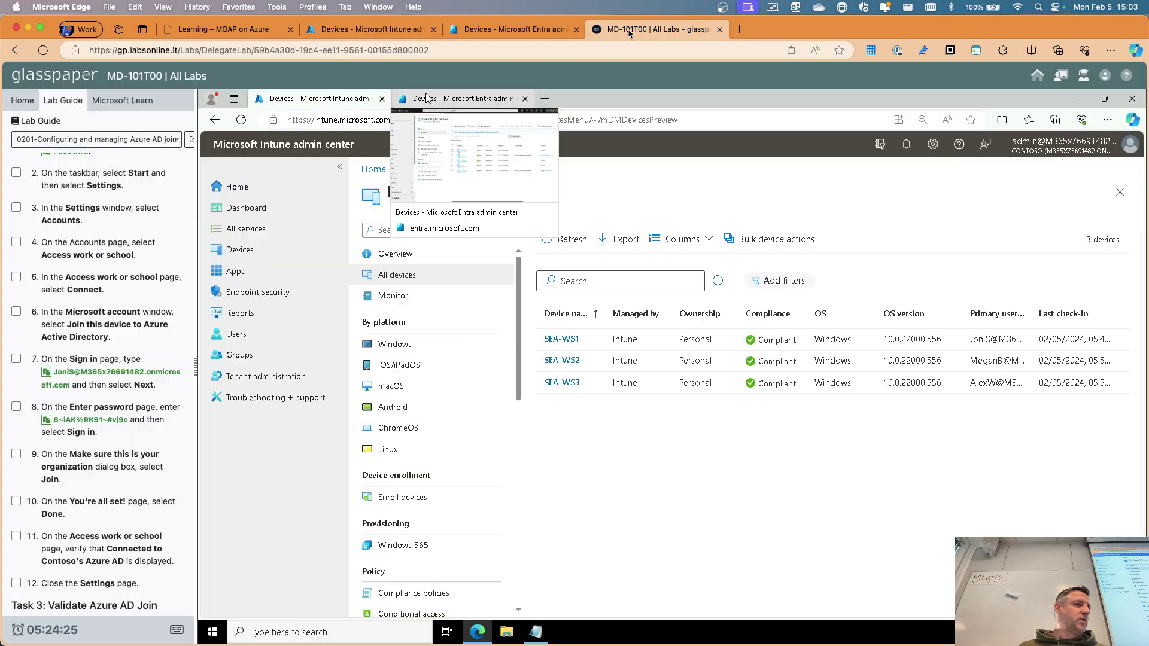
Step: Switch to the lab tenant, enable the Devices preview on its Devices overview, and skip the tour
click(627, 28)
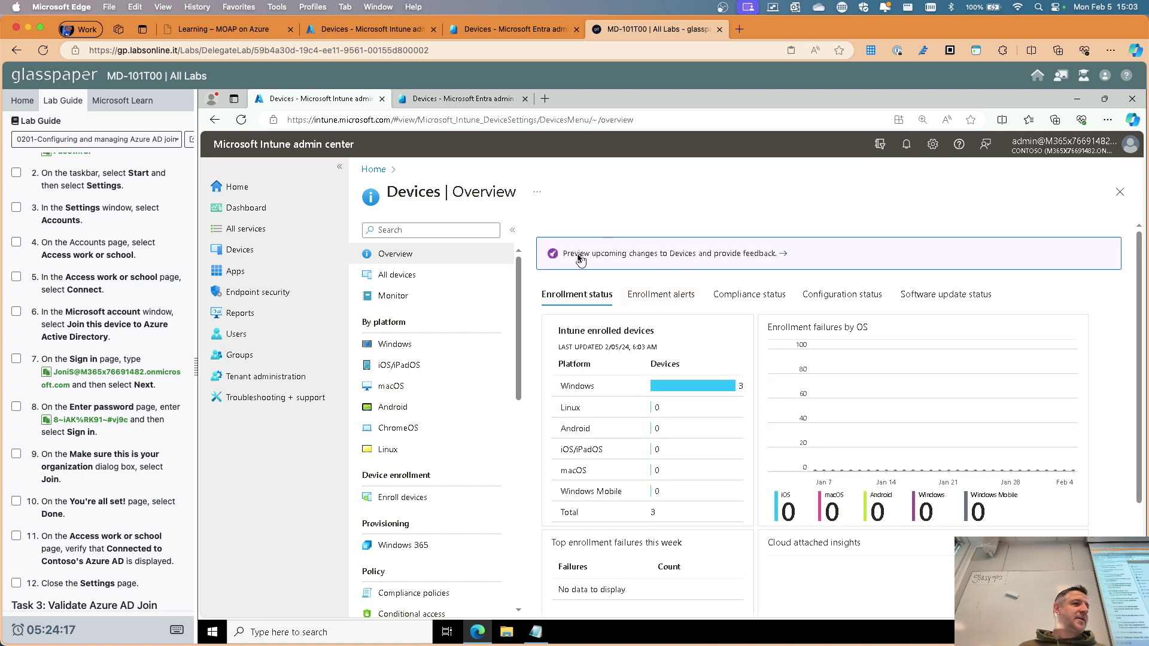
click(654, 257)
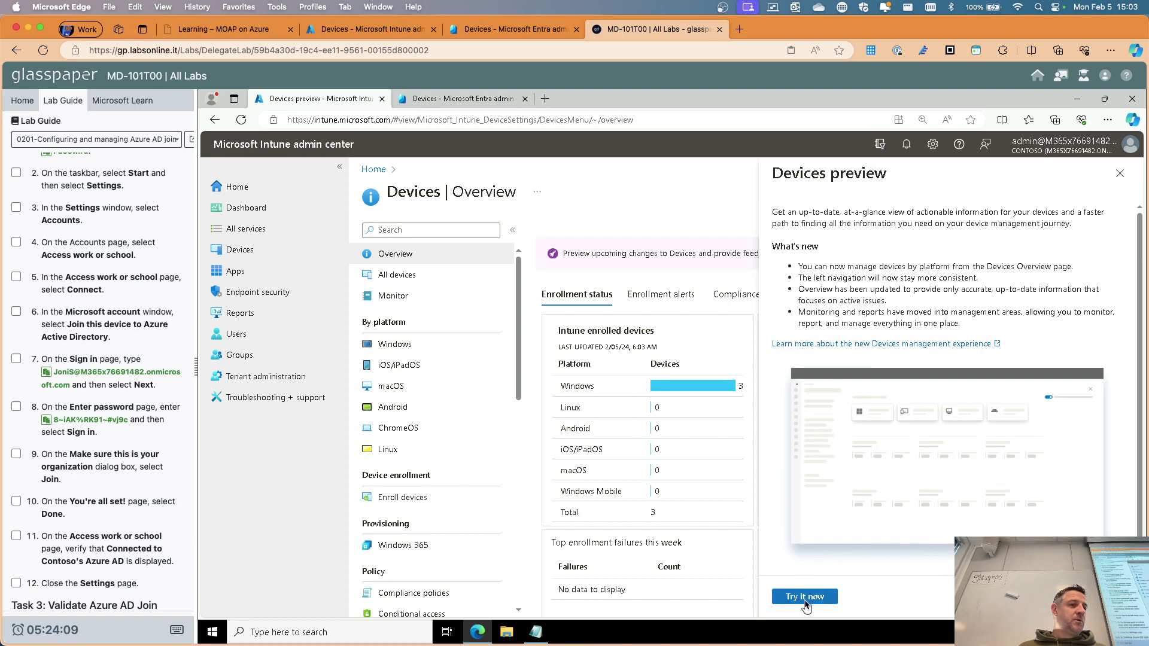
click(805, 601)
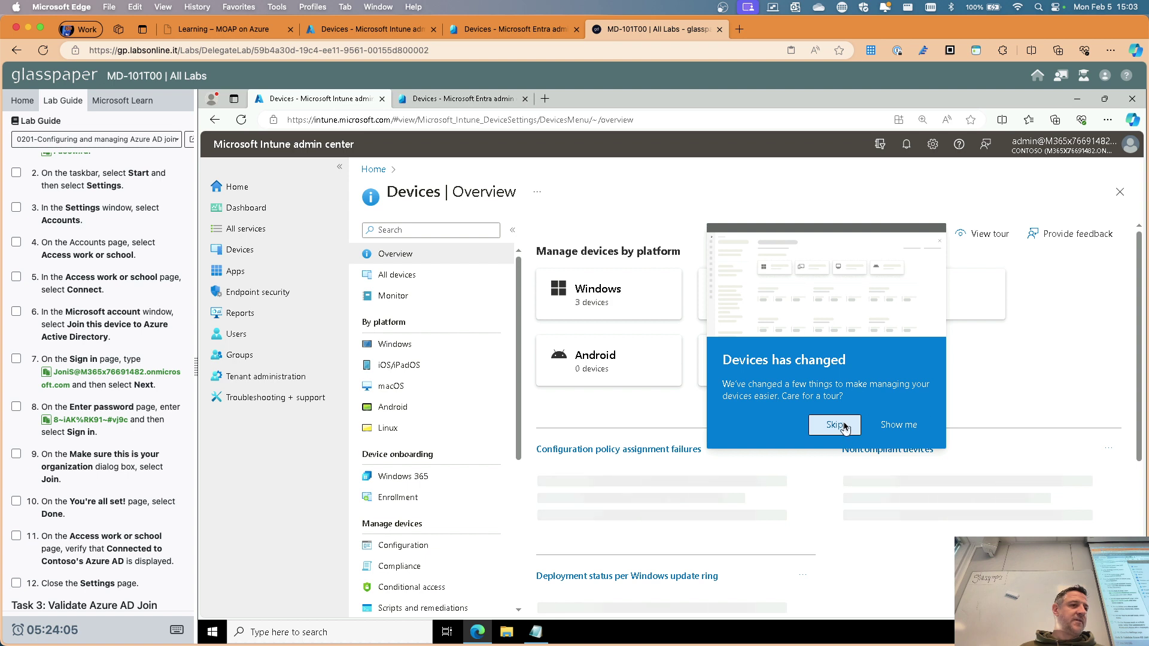
click(835, 425)
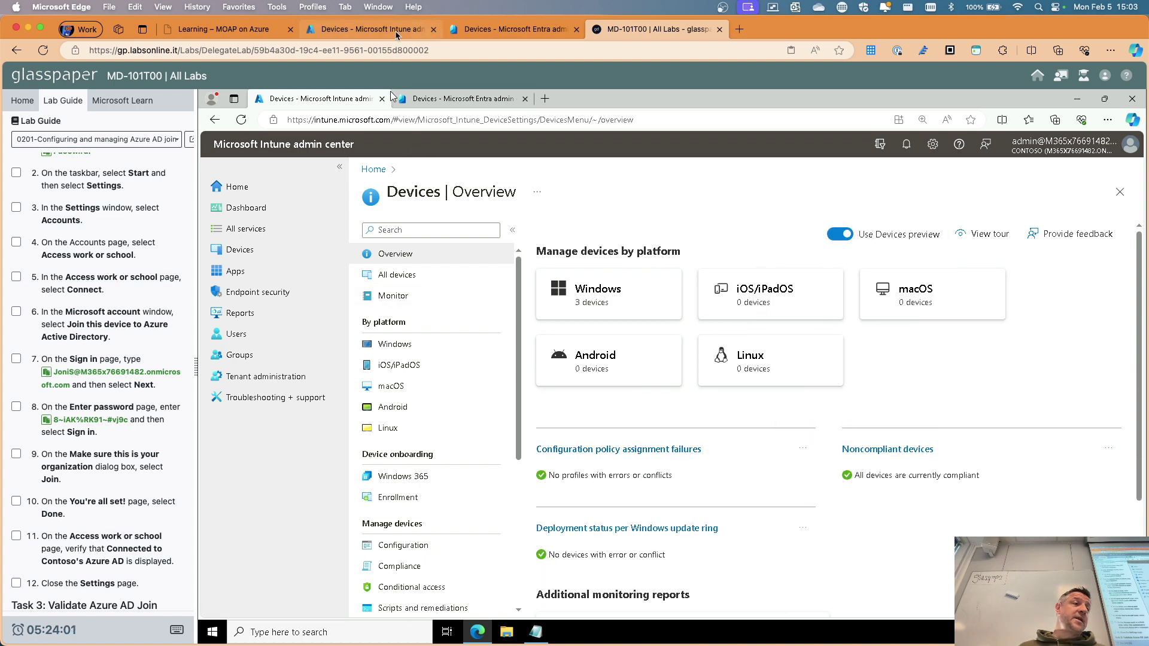
Step: Return to the first tenant's Intune session, list all devices, and widen the device name column to make the names readable
click(371, 29)
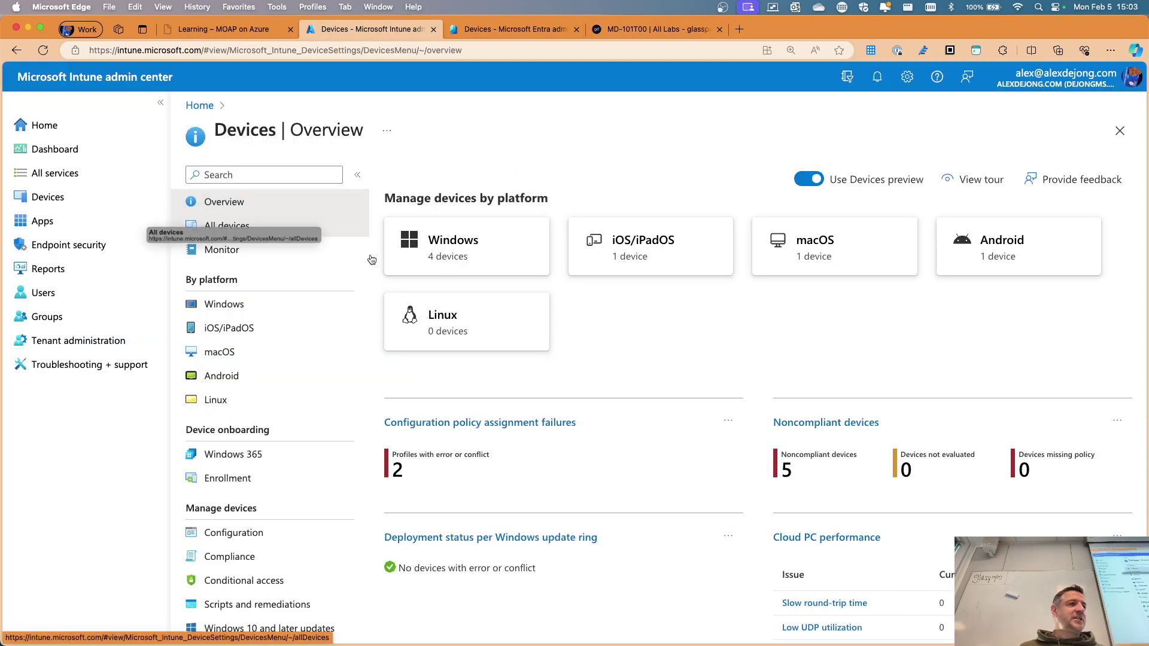
click(231, 225)
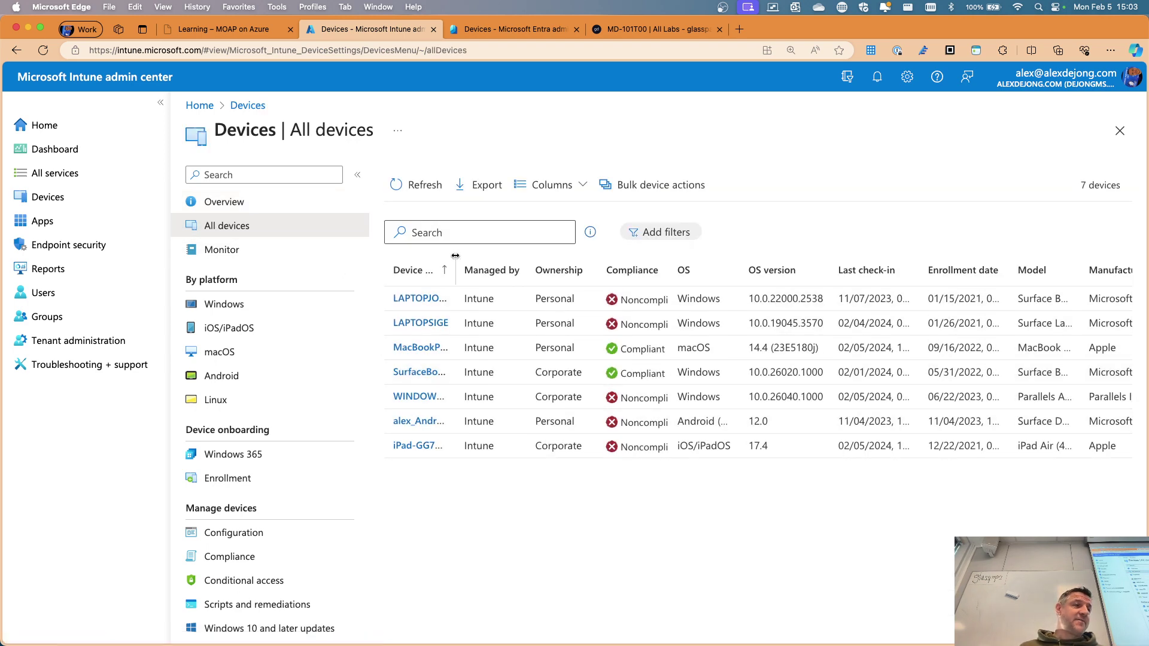
drag(456, 255, 479, 256)
key(super+plus)
key(super+plus)
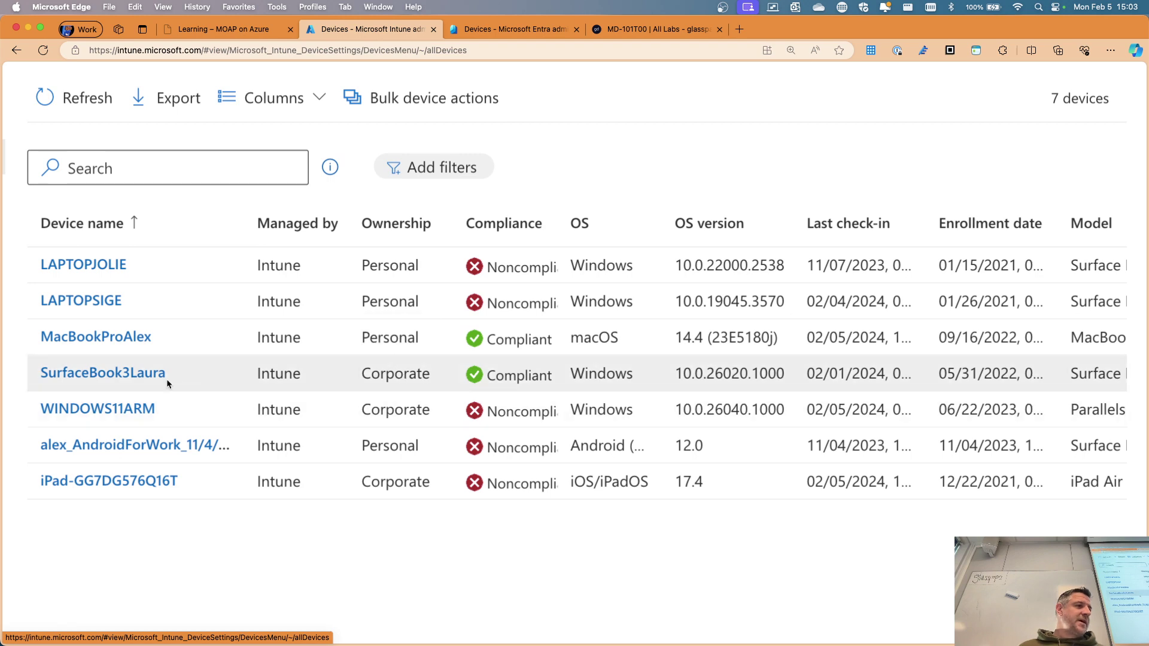
Step: Open the Surface Book 3 device, view its Locate device map, and return to the device overview
click(150, 375)
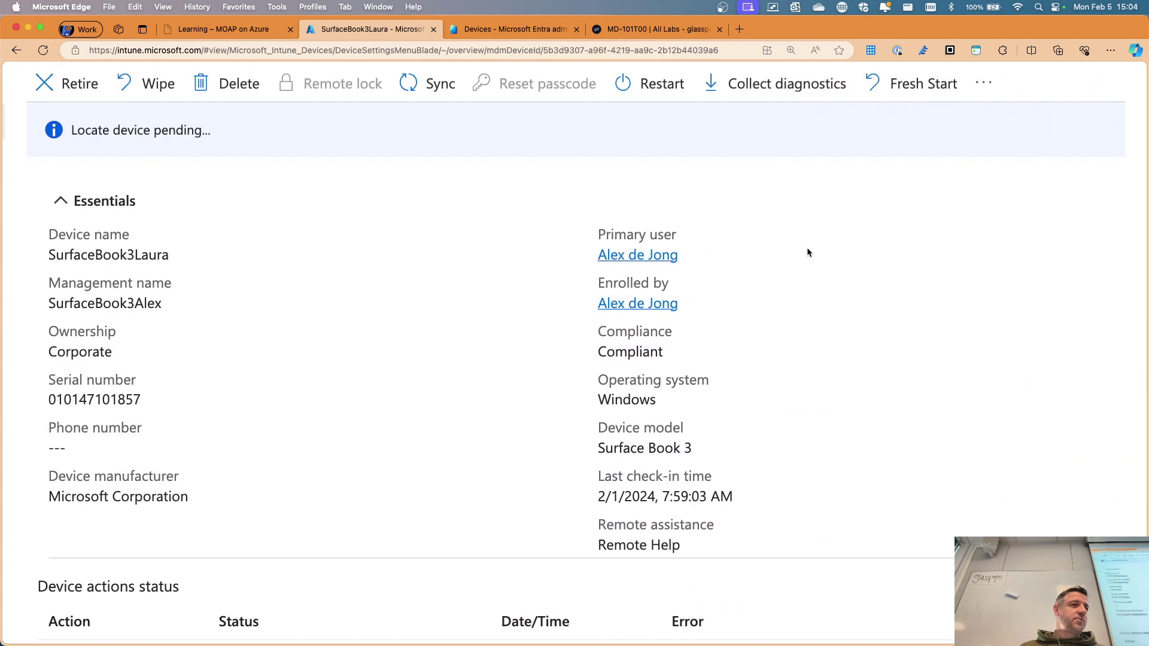
click(984, 83)
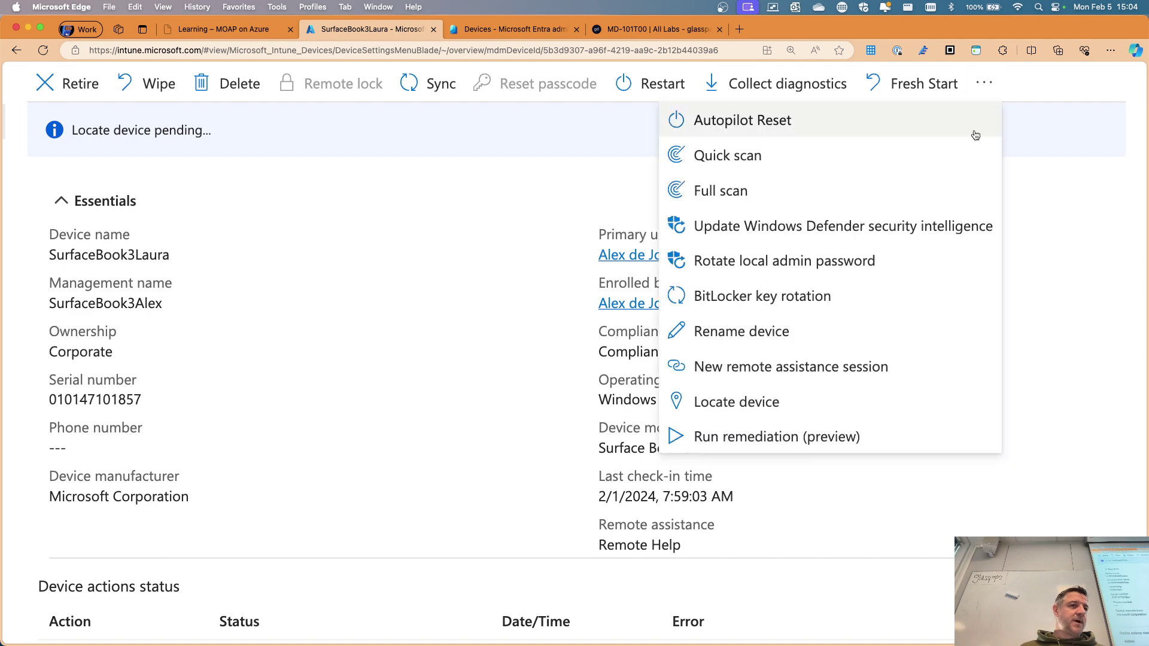
click(758, 399)
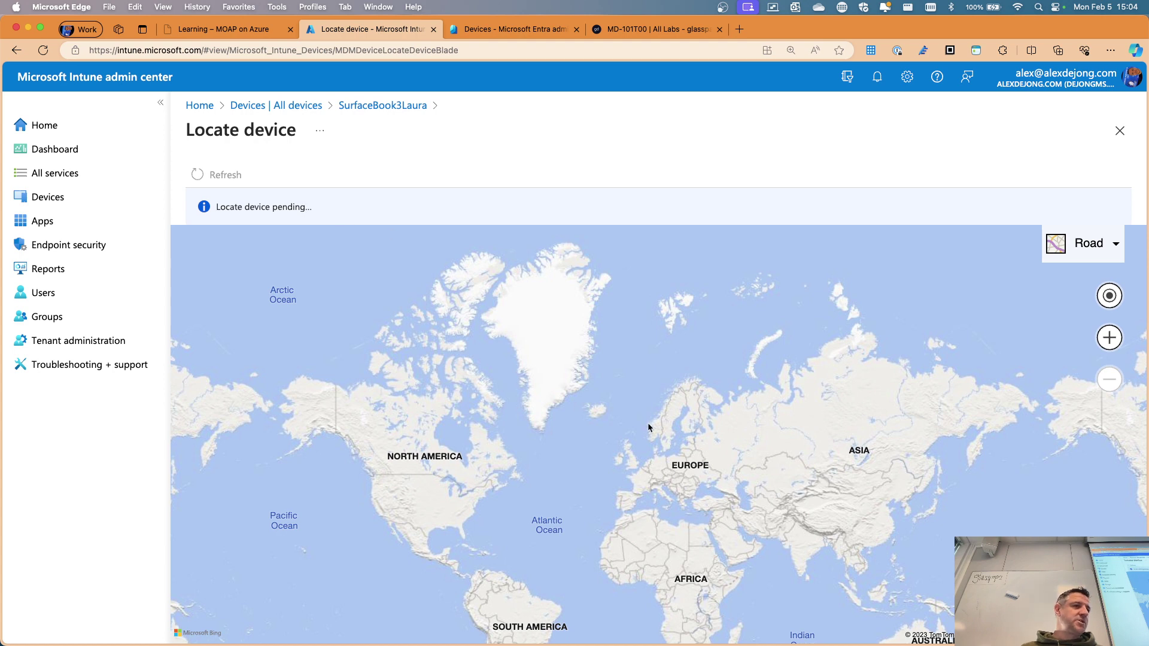
click(1120, 130)
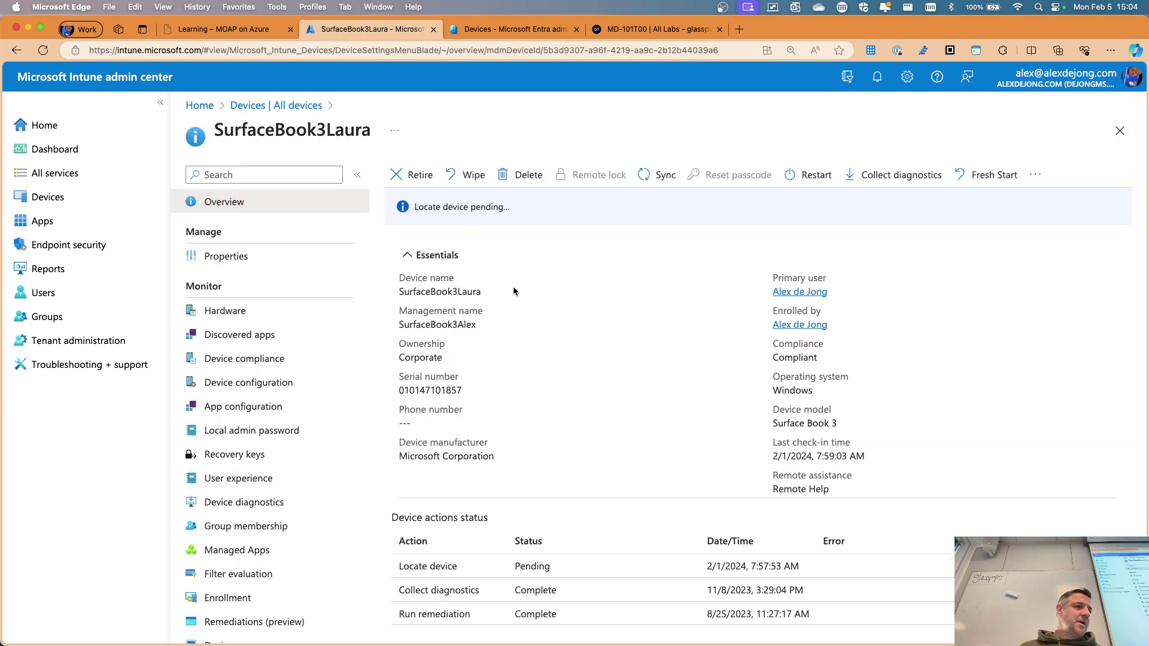
Step: Open LAPTOPSIGE from the device list, check which additional remote actions it offers, and close the device
click(277, 105)
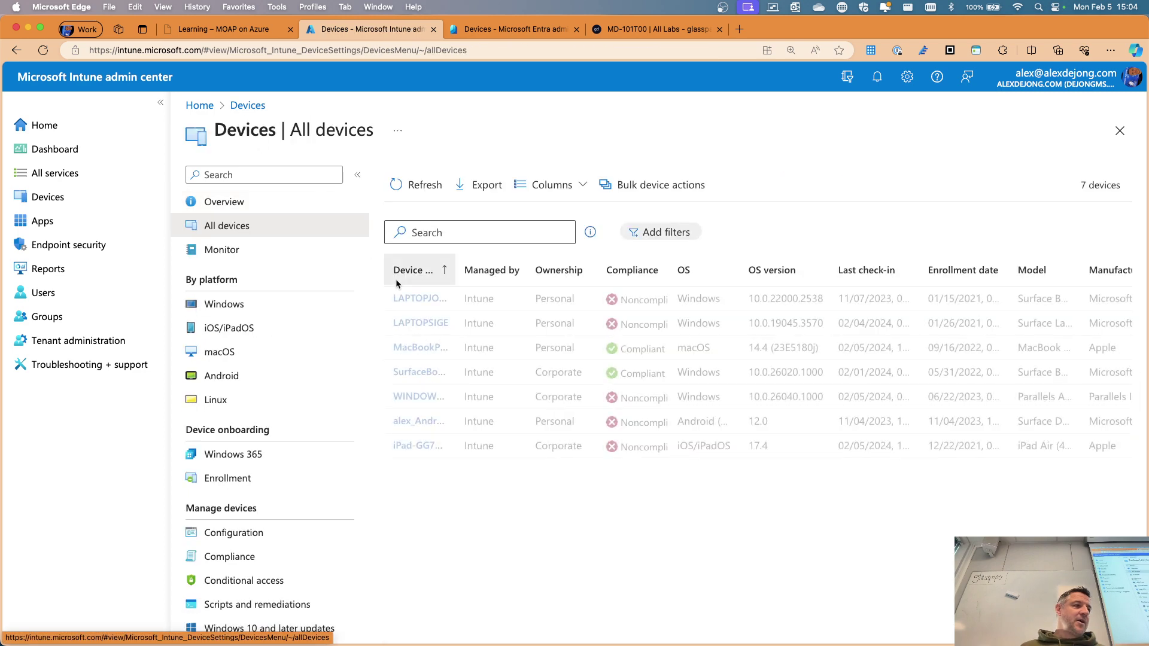
click(423, 322)
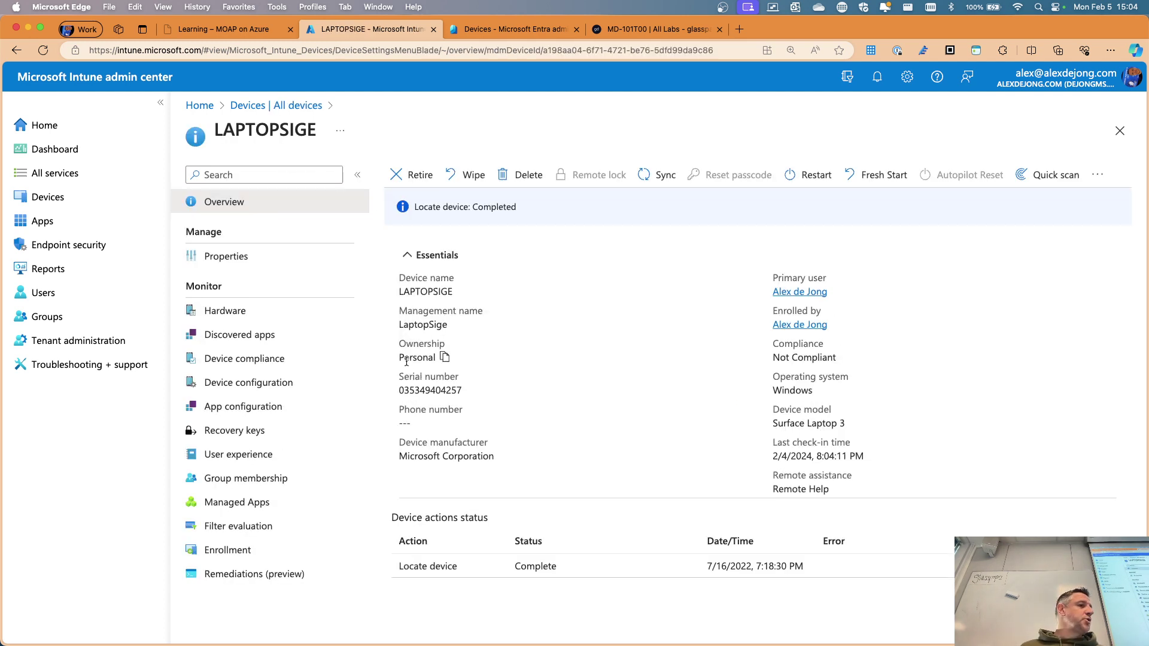
click(1099, 176)
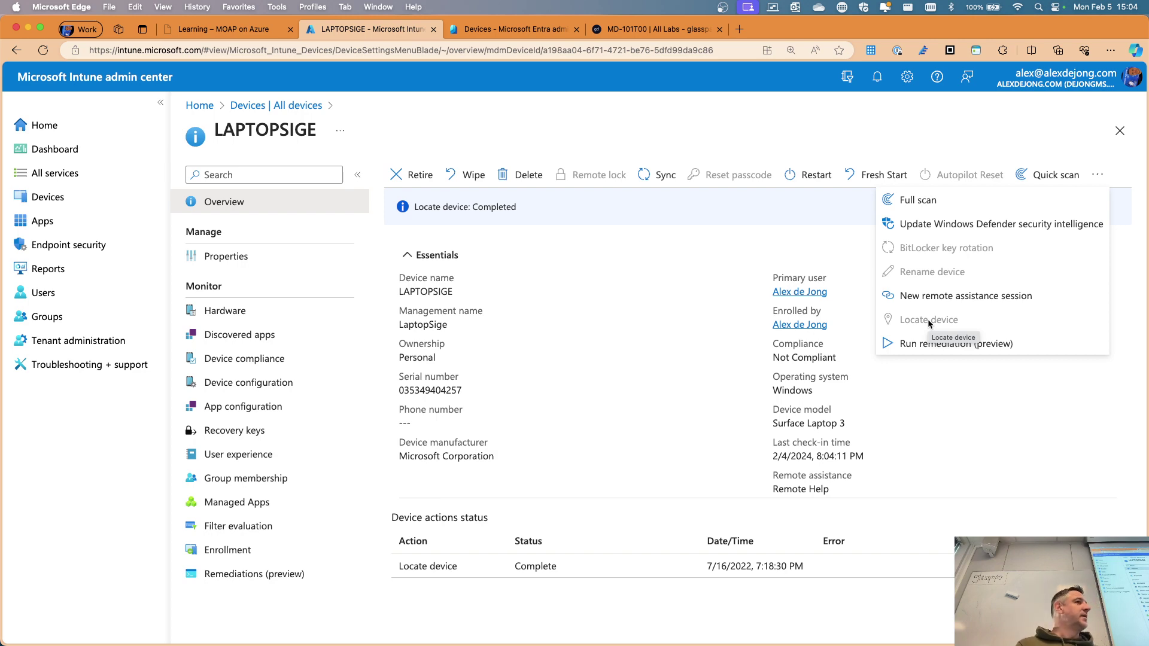
click(1120, 130)
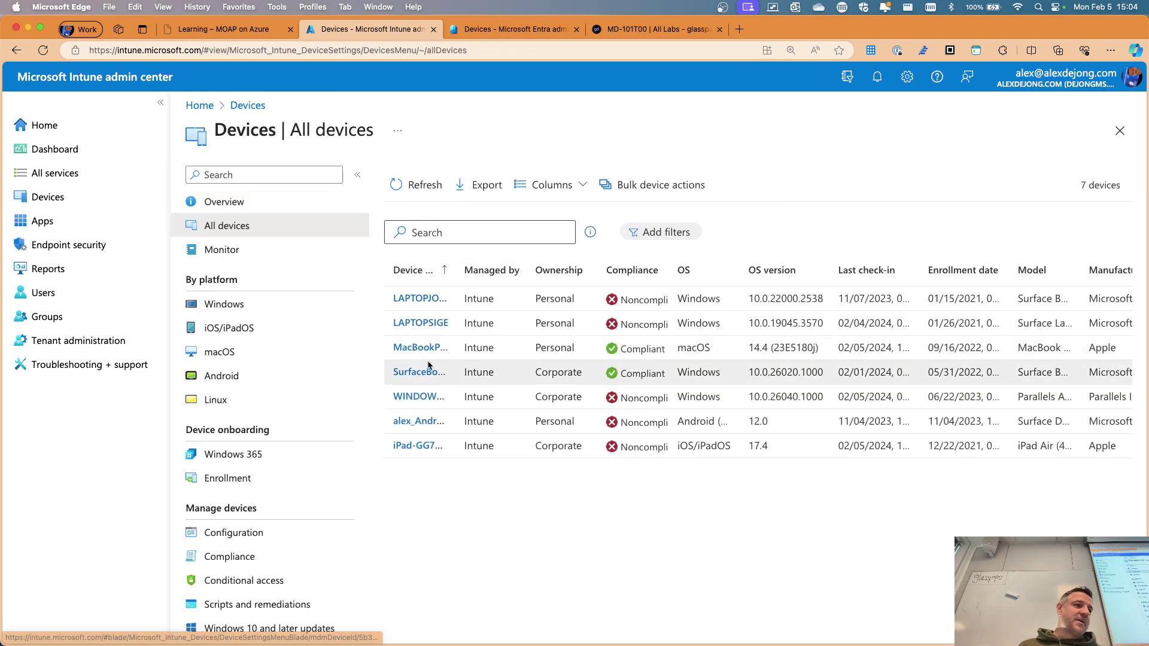
Step: Widen the device name column, open WINDOWS11ARM, and check its ownership type
drag(456, 266, 542, 264)
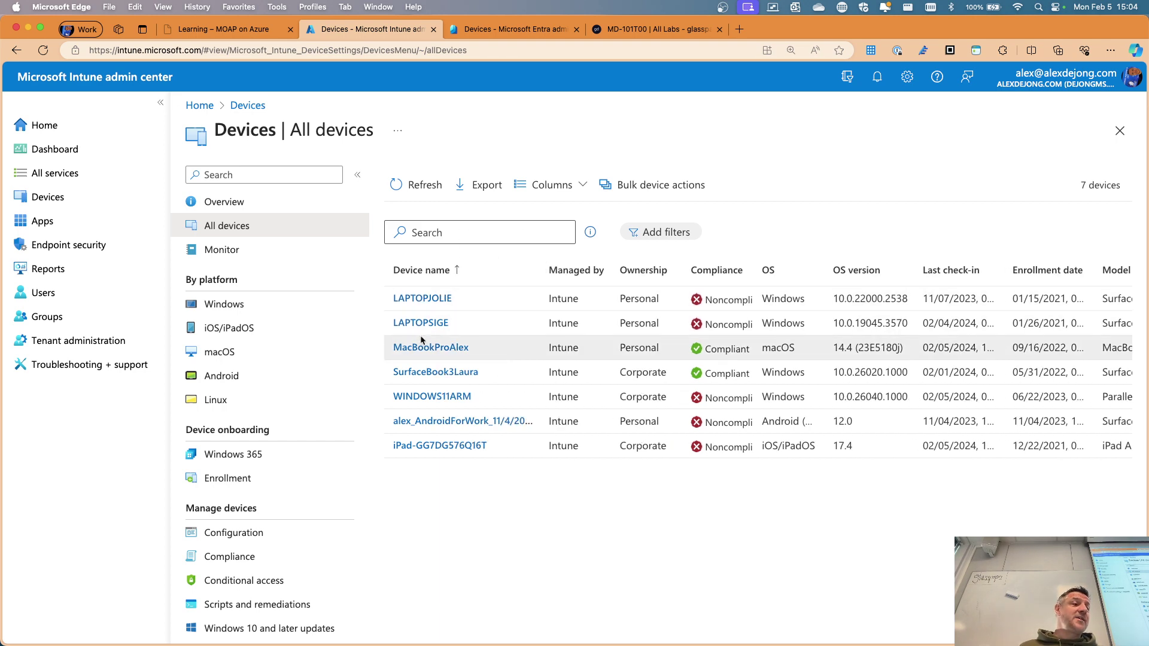
click(431, 398)
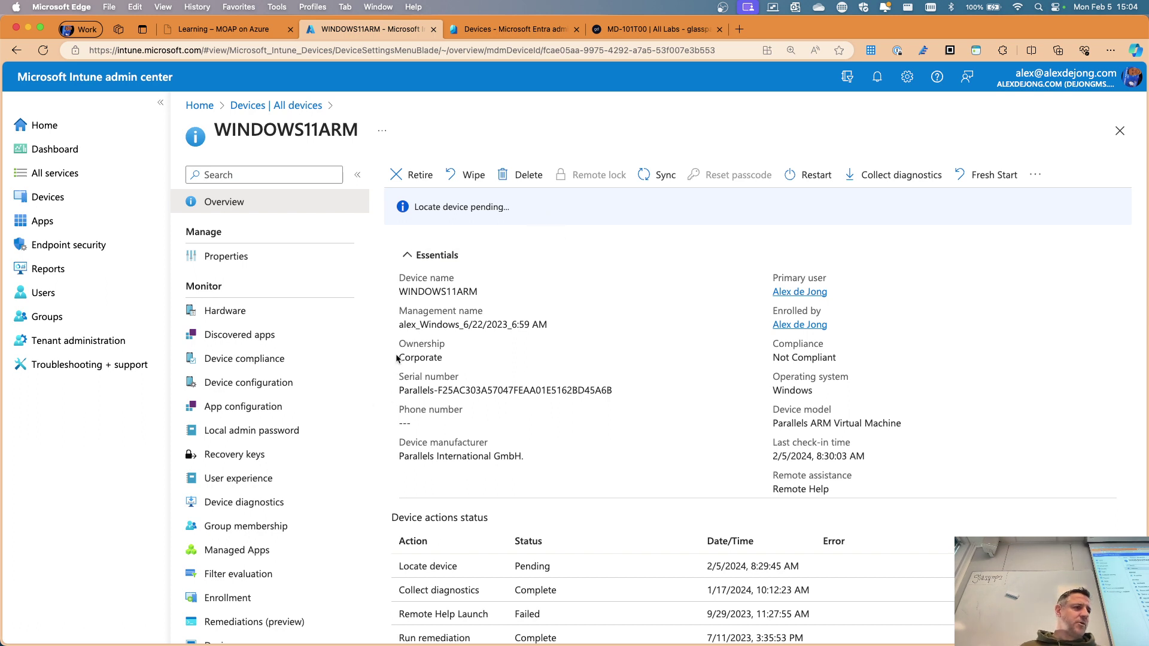
drag(396, 358, 440, 358)
click(451, 357)
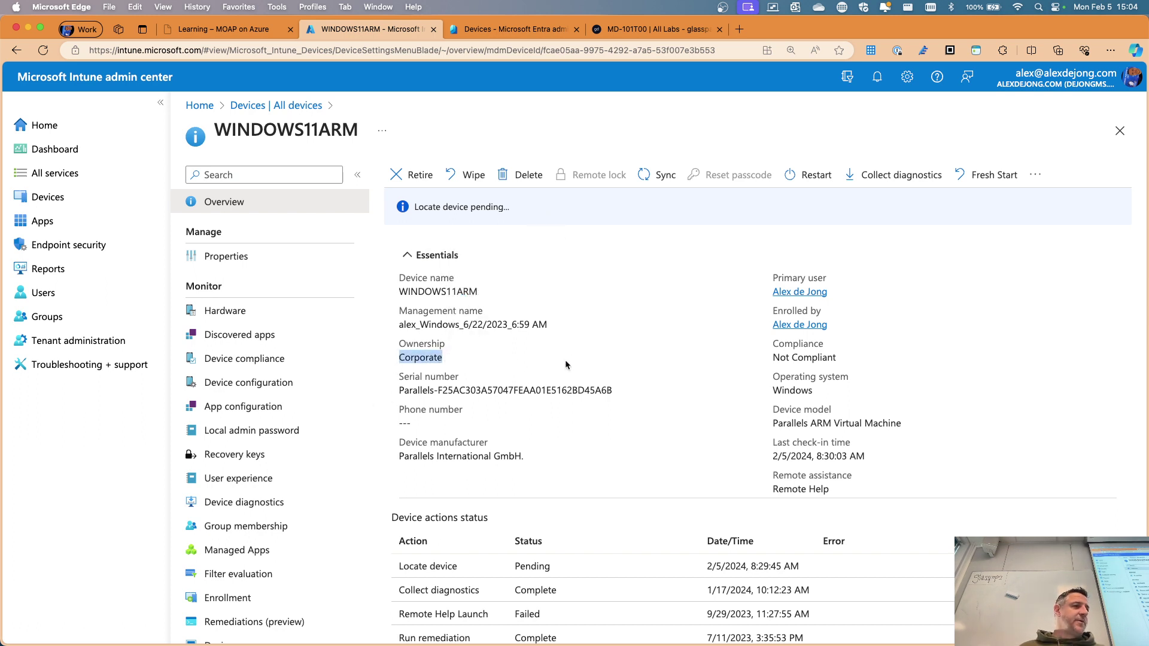
click(565, 361)
Step: Change the device ownership of WINDOWS11ARM to Personal in its properties, acknowledge the ownership change, and save
click(268, 263)
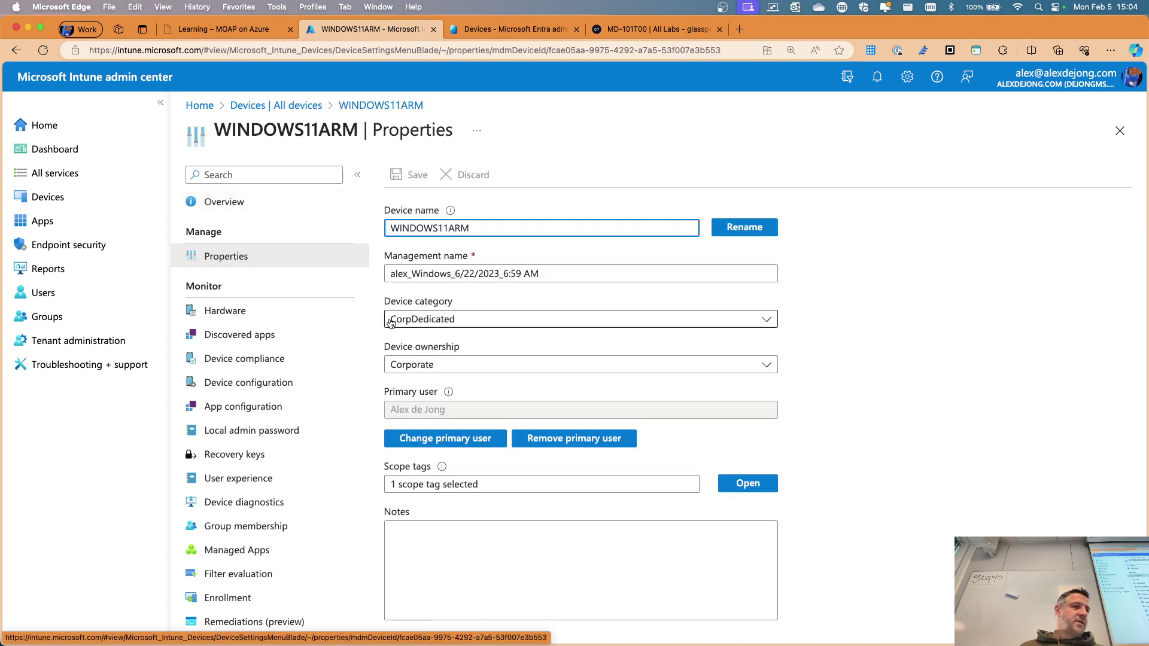
click(396, 365)
click(405, 411)
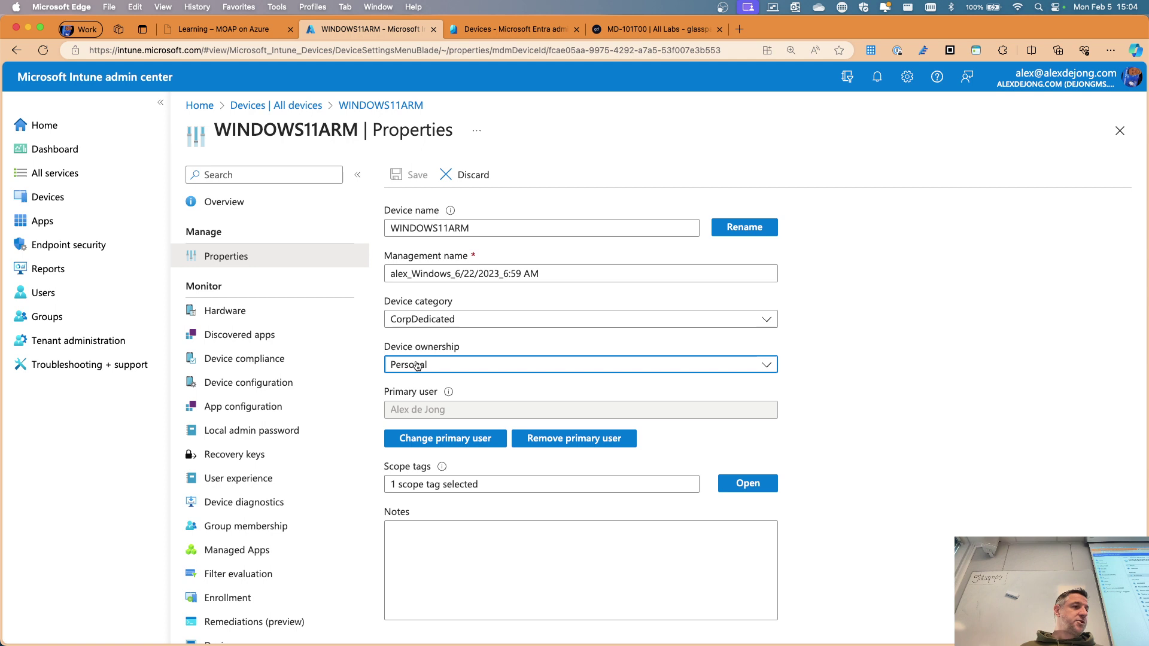
scroll(418, 366, down, 3)
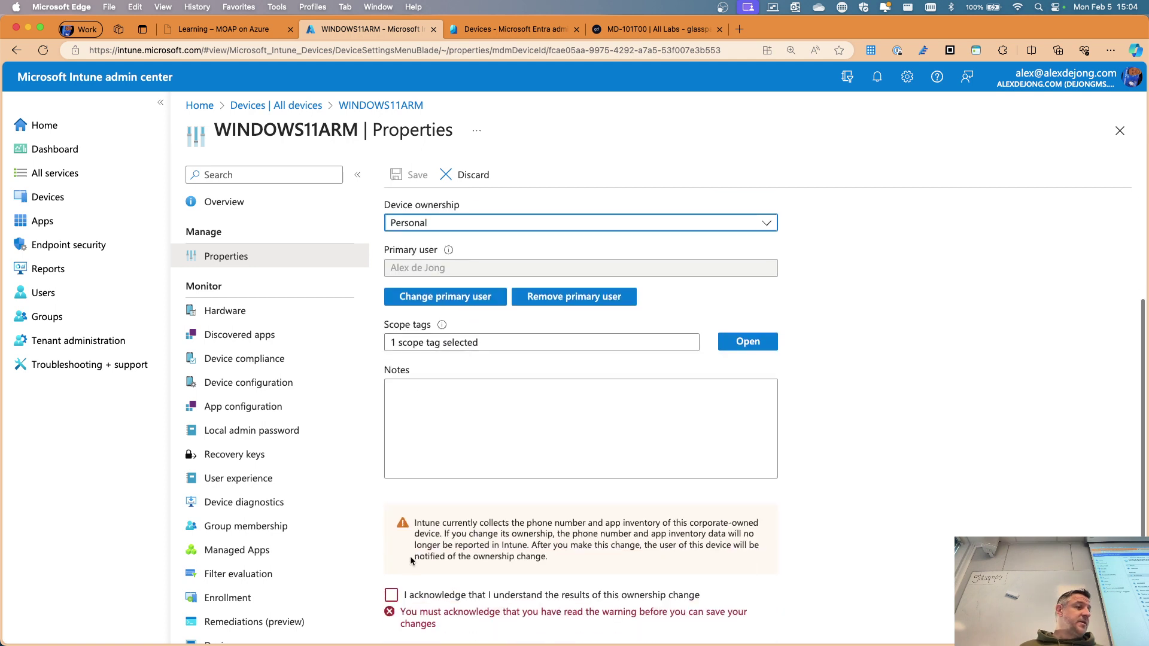
click(393, 596)
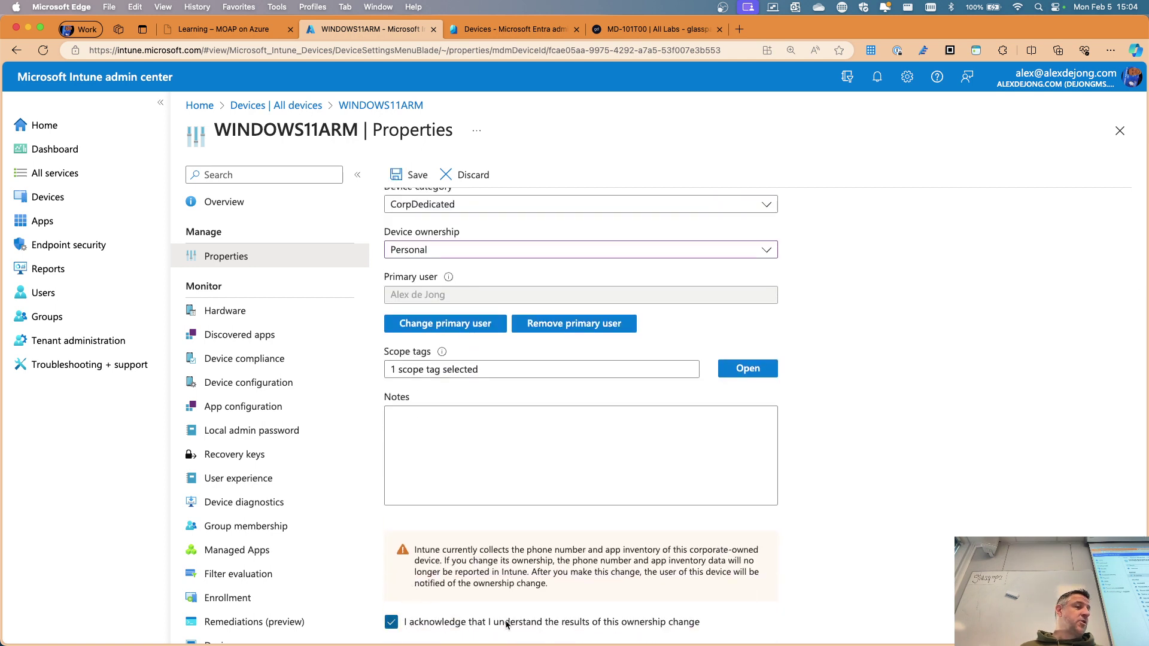
scroll(510, 599, up, 2)
click(410, 174)
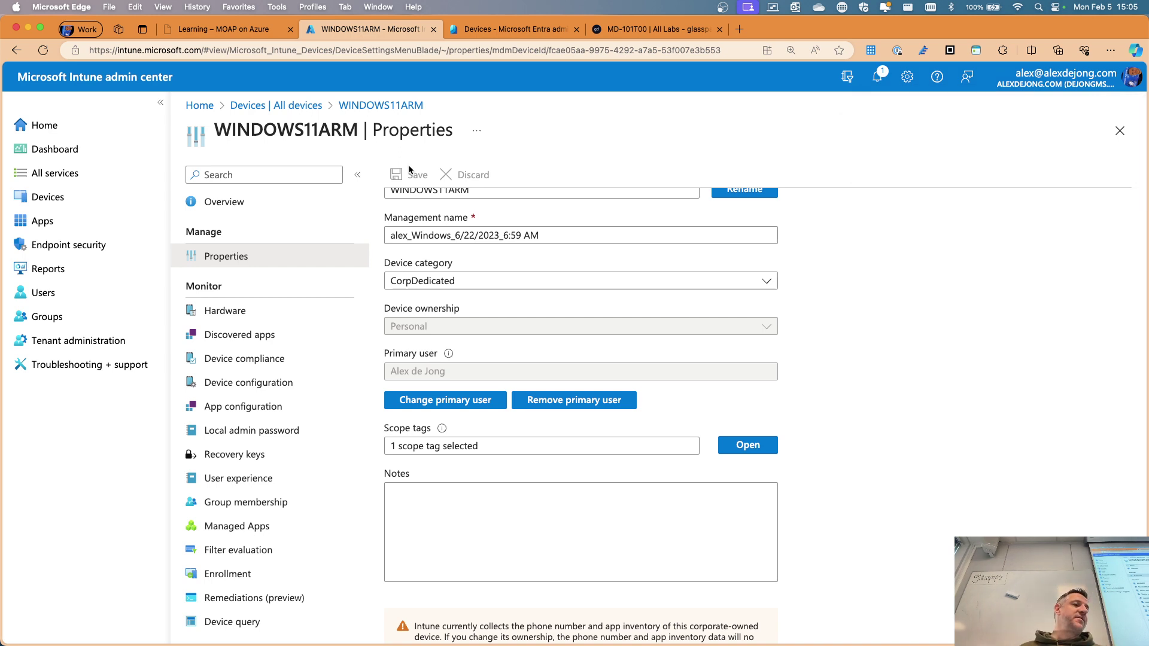
Step: Review the saved WINDOWS11ARM properties and reload them by way of the device overview
scroll(443, 296, down, 1)
scroll(441, 292, up, 1)
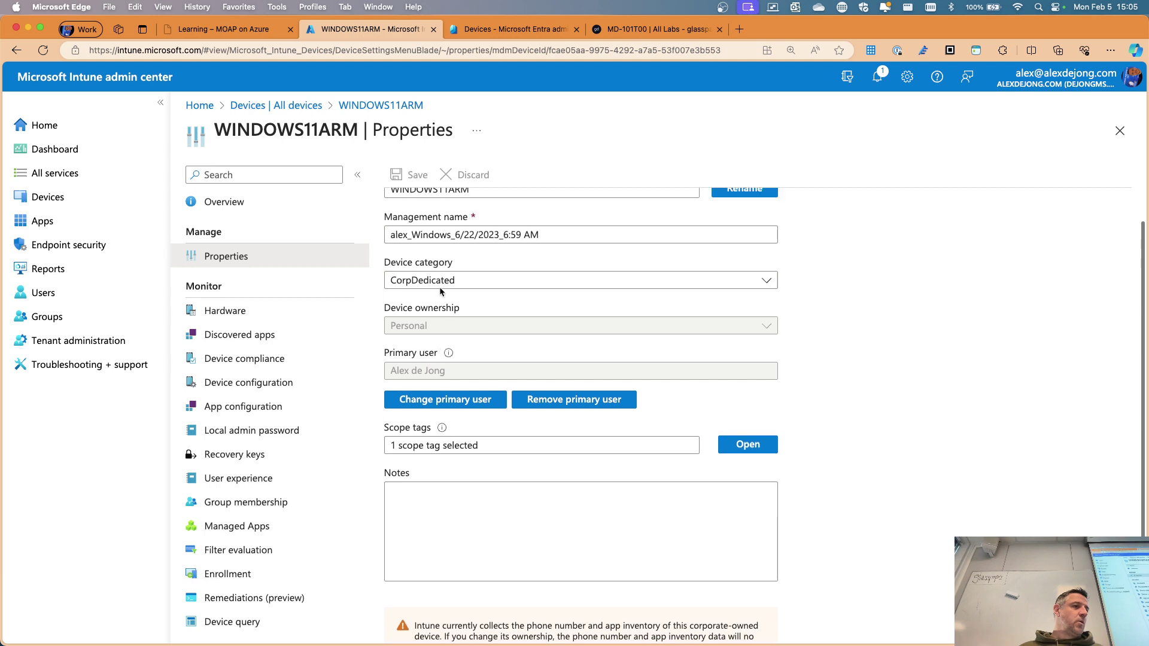
scroll(441, 292, up, 1)
scroll(436, 287, down, 2)
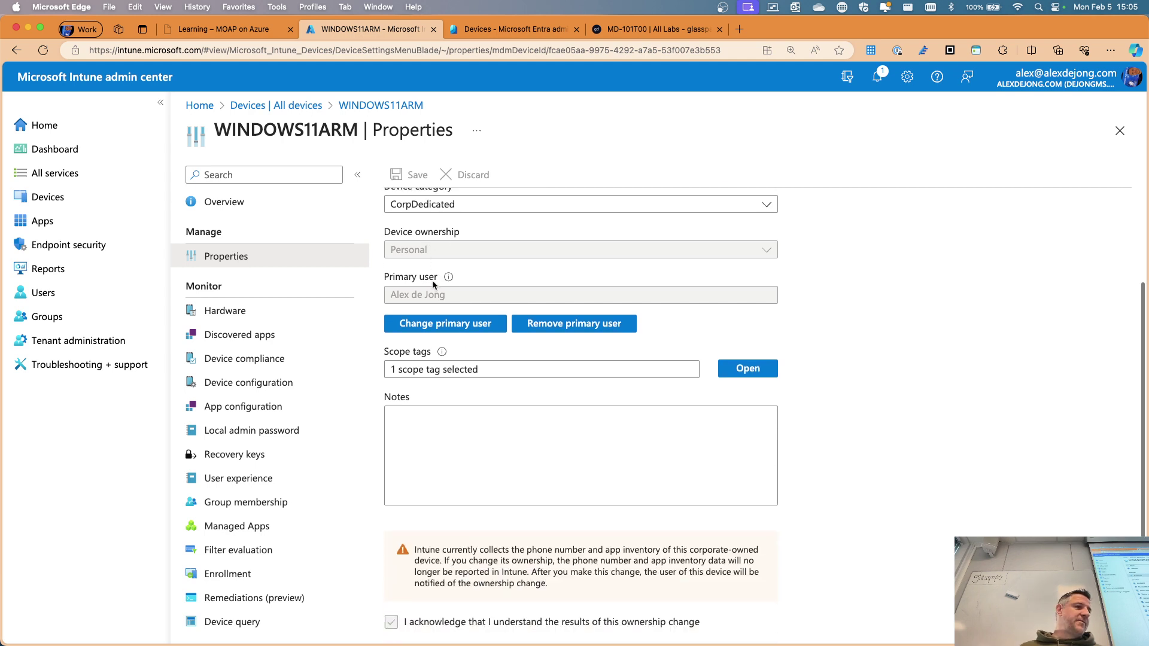
scroll(433, 284, up, 2)
scroll(446, 269, up, 1)
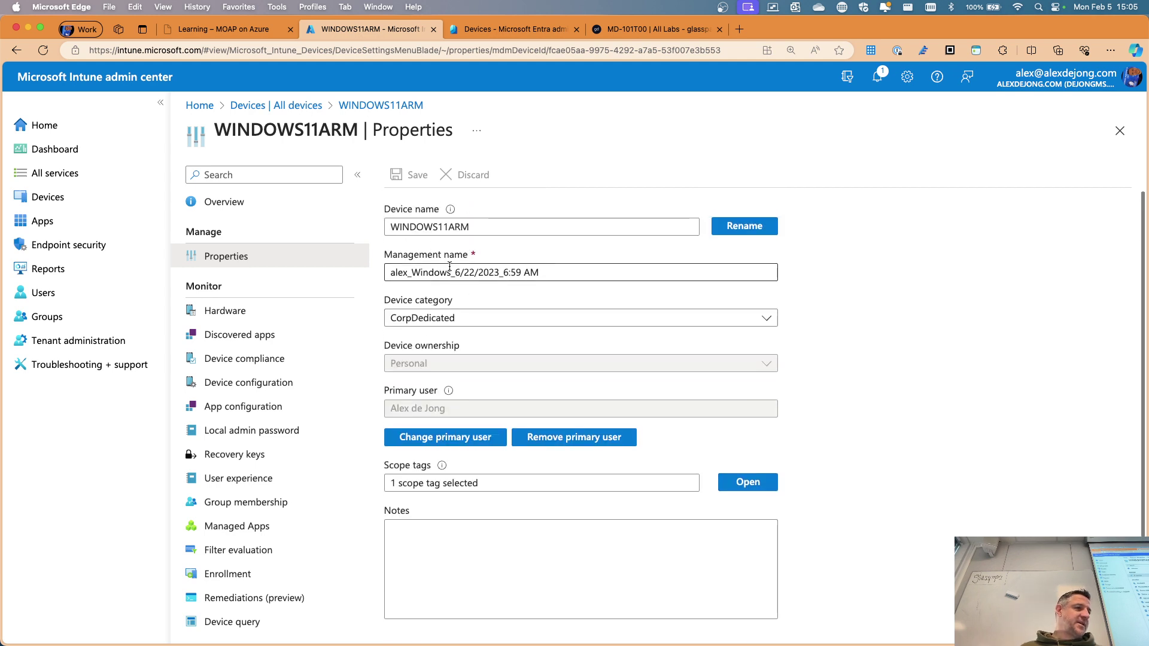
click(225, 203)
click(224, 254)
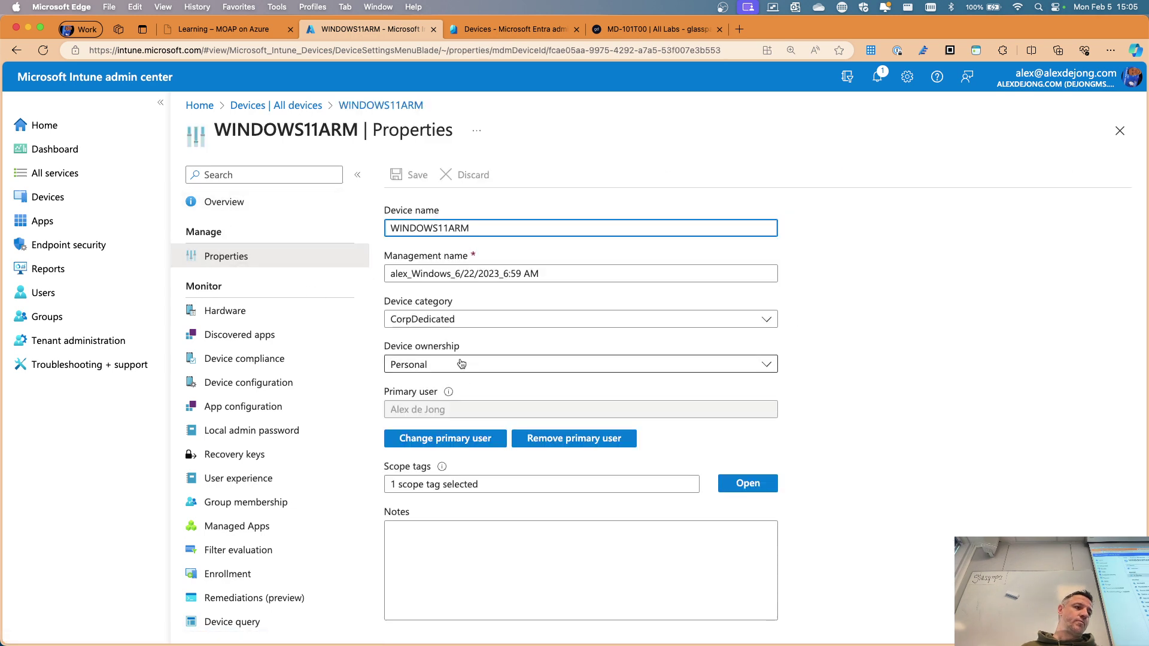
Step: Set the device ownership of WINDOWS11ARM to Corporate, acknowledge the ownership change, and save
click(461, 363)
click(412, 435)
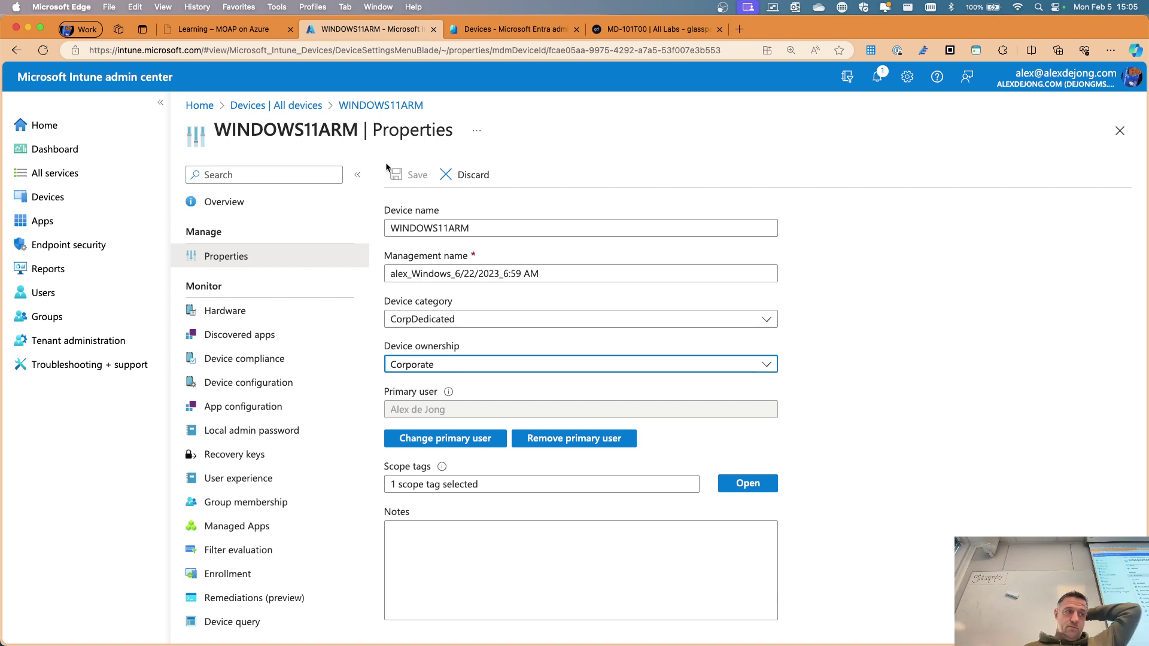
scroll(419, 557, down, 3)
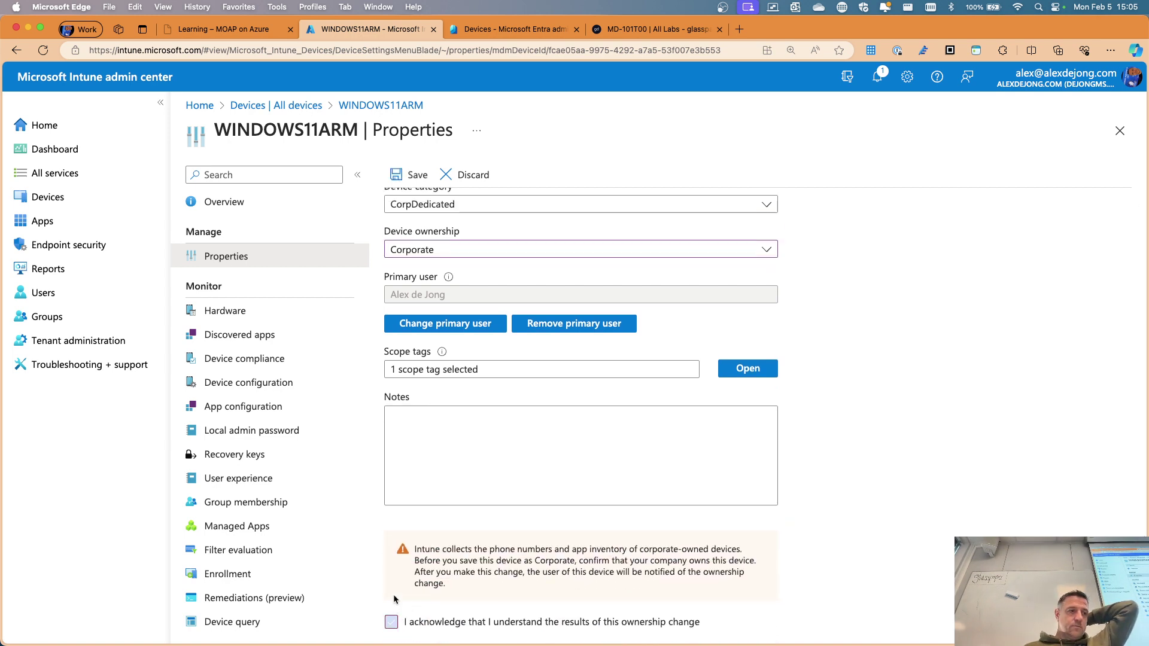
click(391, 621)
scroll(392, 598, up, 3)
click(412, 175)
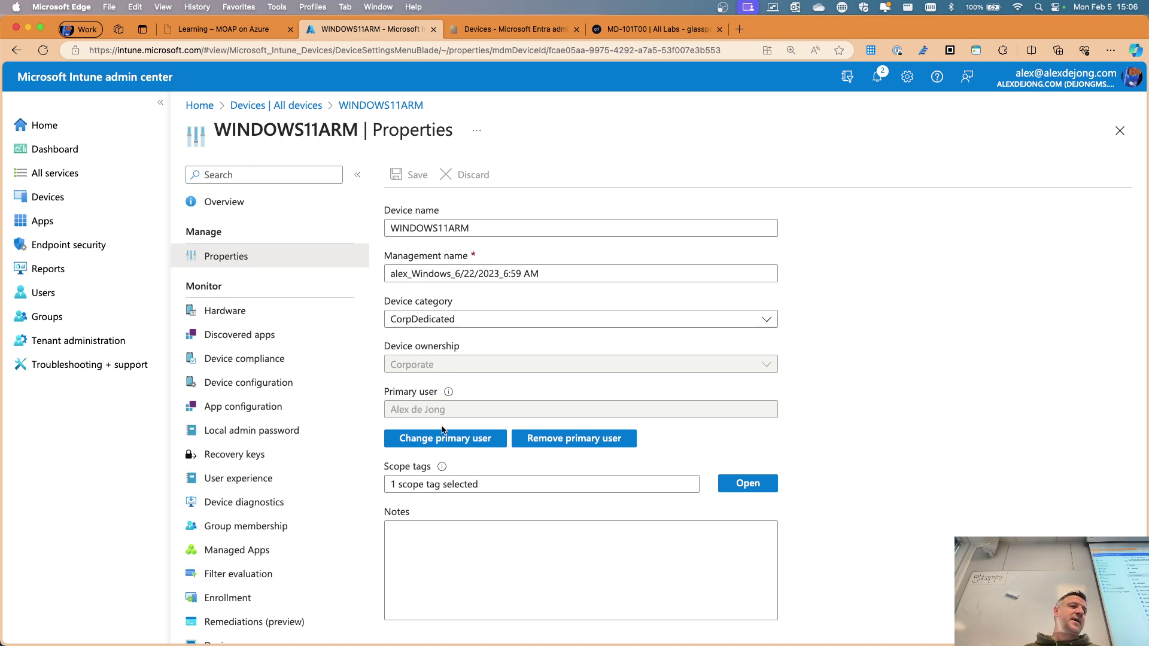
Step: Return to the list of all devices, collapse the main navigation, and widen the device name column
click(294, 106)
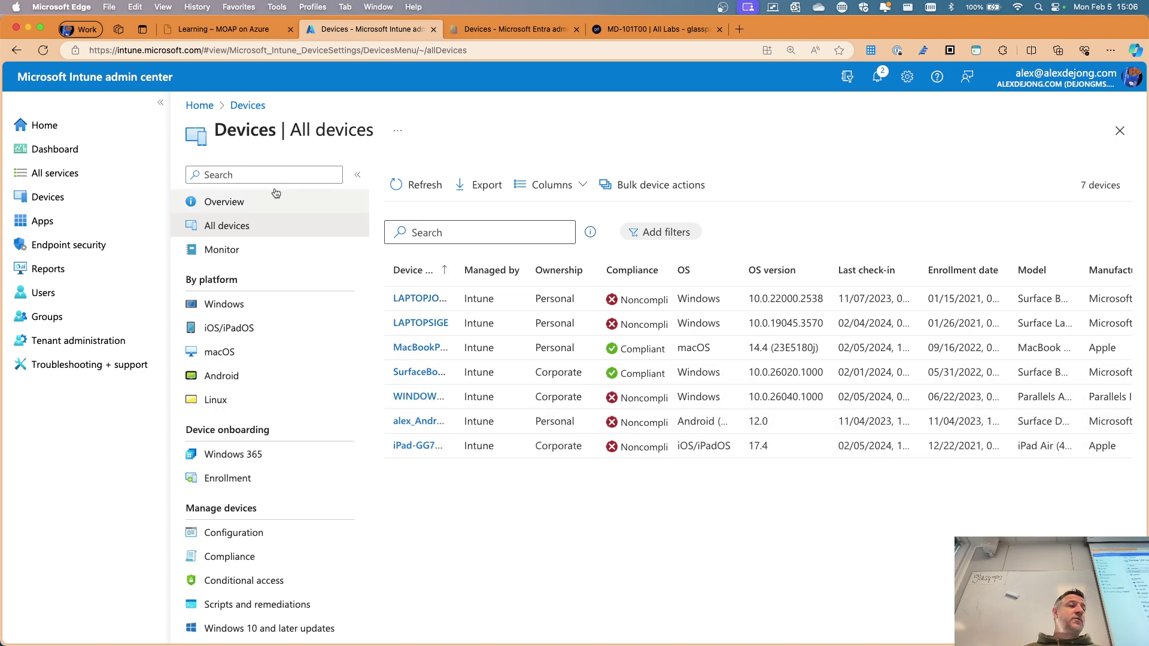
click(163, 105)
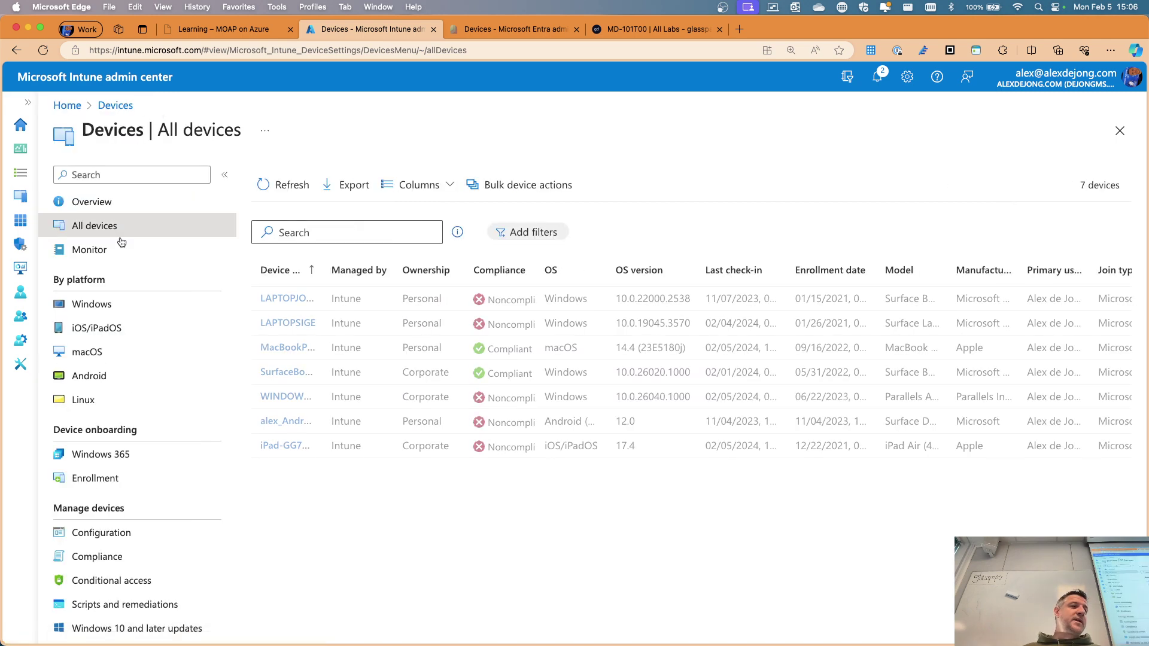
drag(319, 264, 413, 267)
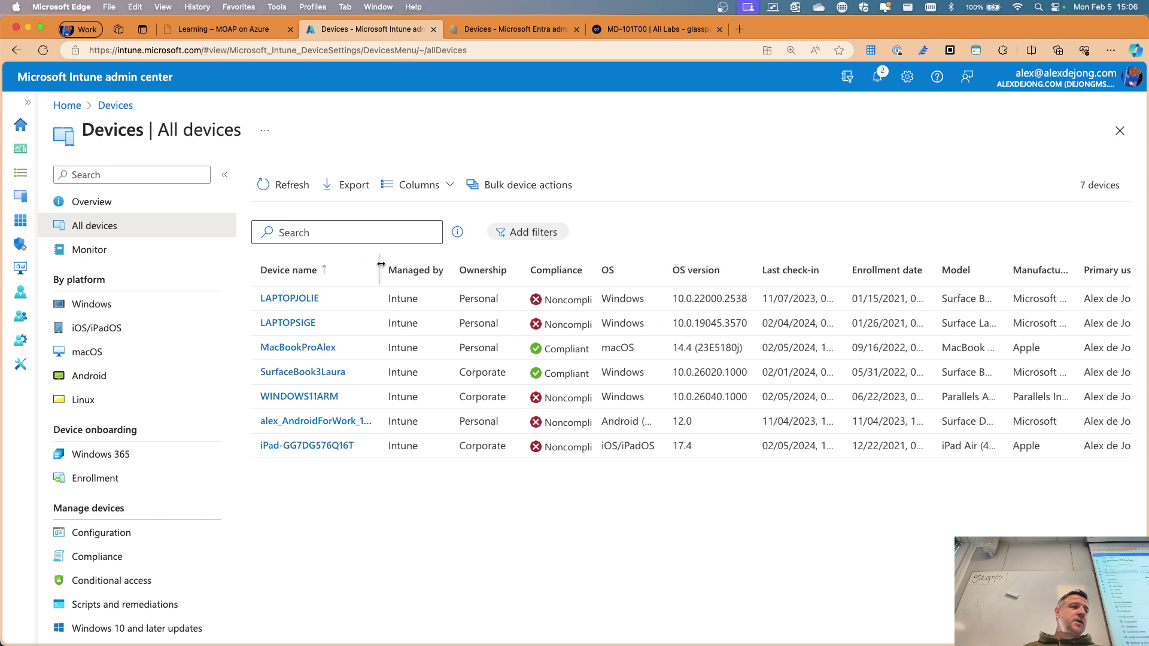
Step: Open WINDOWS11ARM and review its Retire confirmation, backing out without retiring the device
click(308, 397)
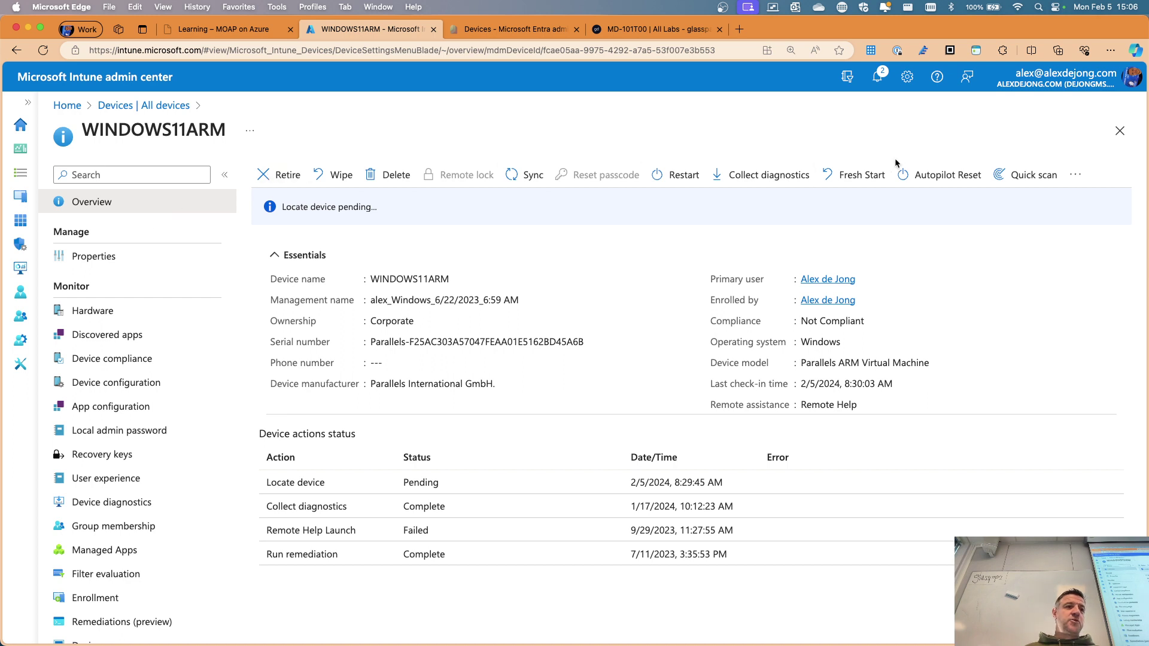
click(285, 184)
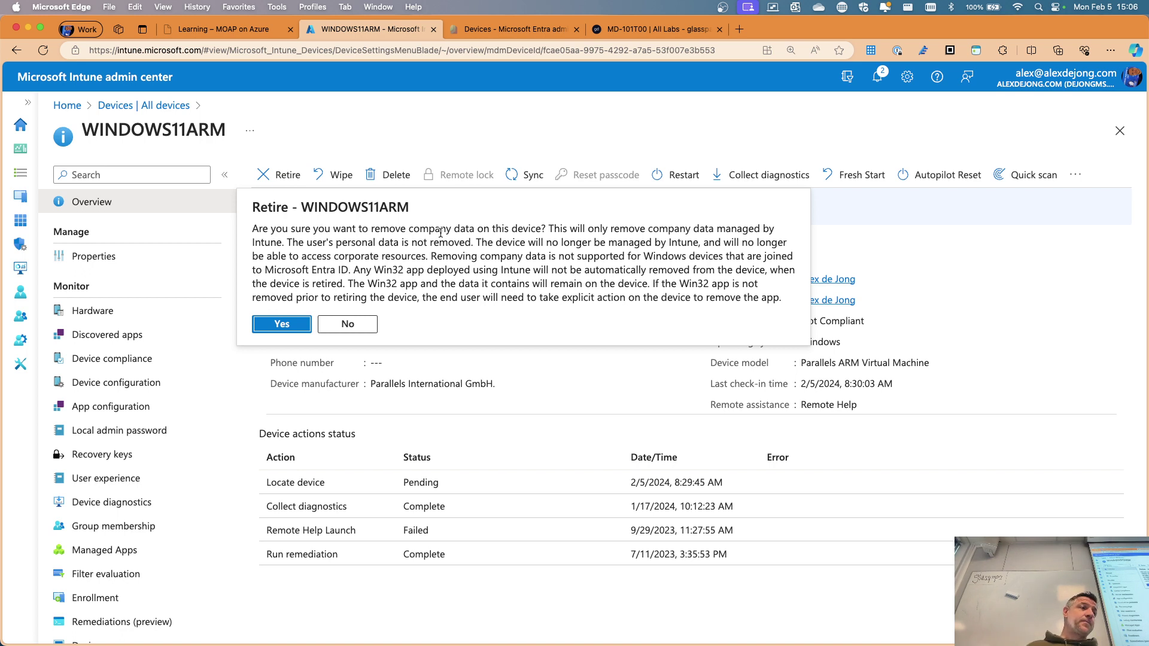
key(Escape)
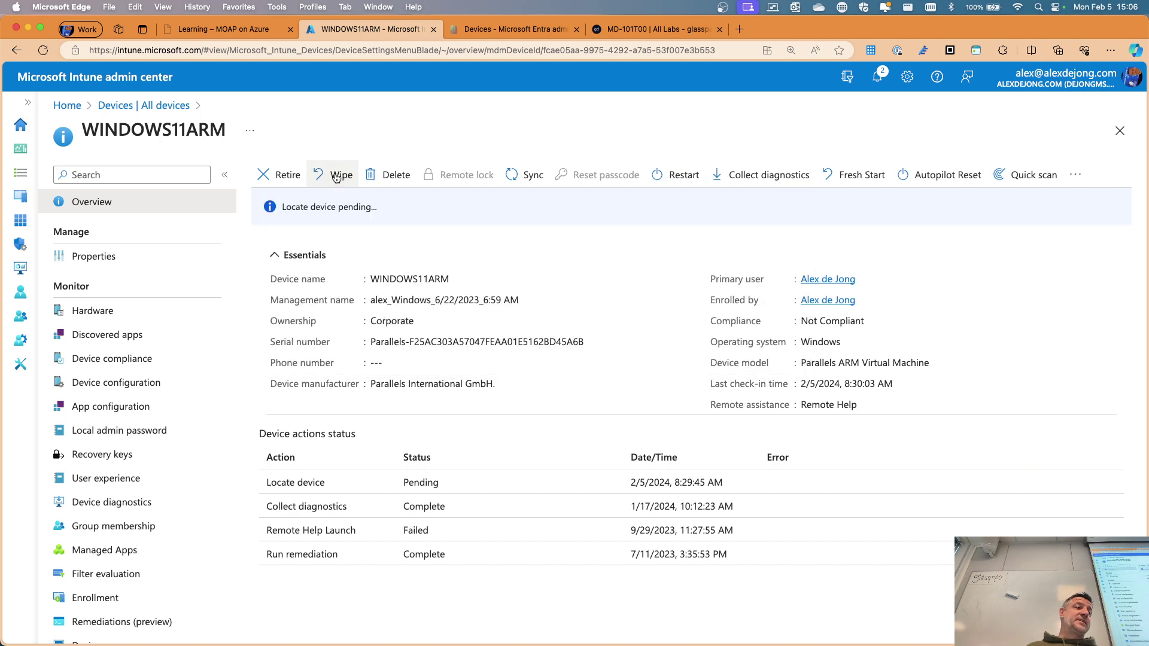
Step: Review the Wipe options for WINDOWS11ARM, toggling the one that keeps enrollment state and user account, and leave without wiping
click(336, 177)
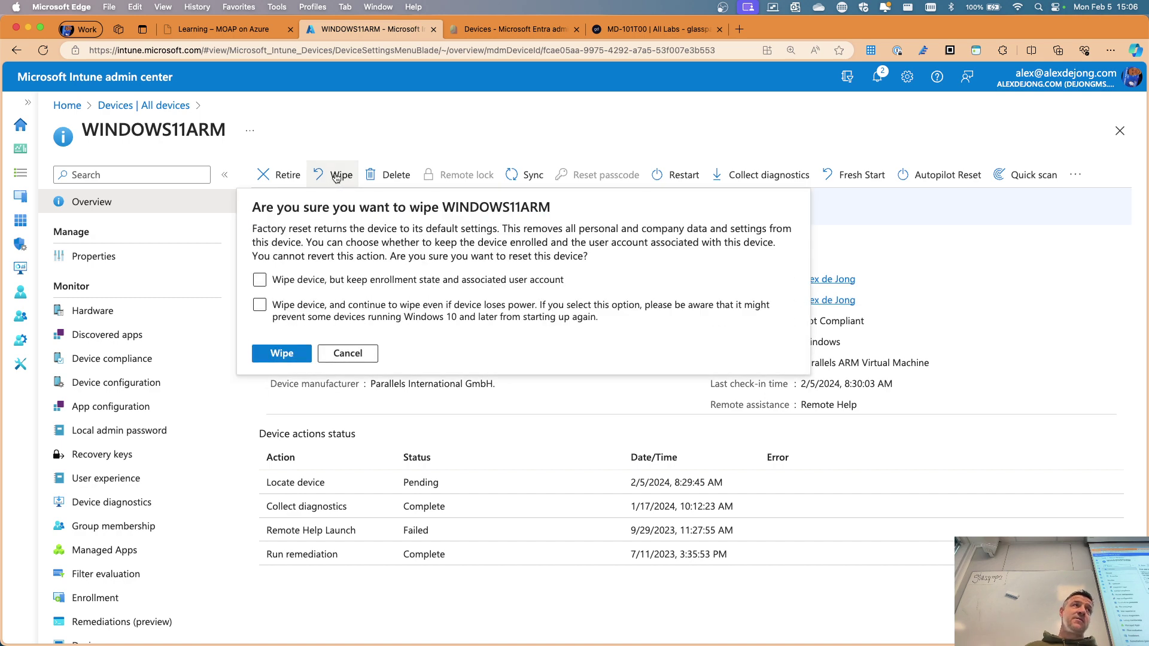
click(285, 283)
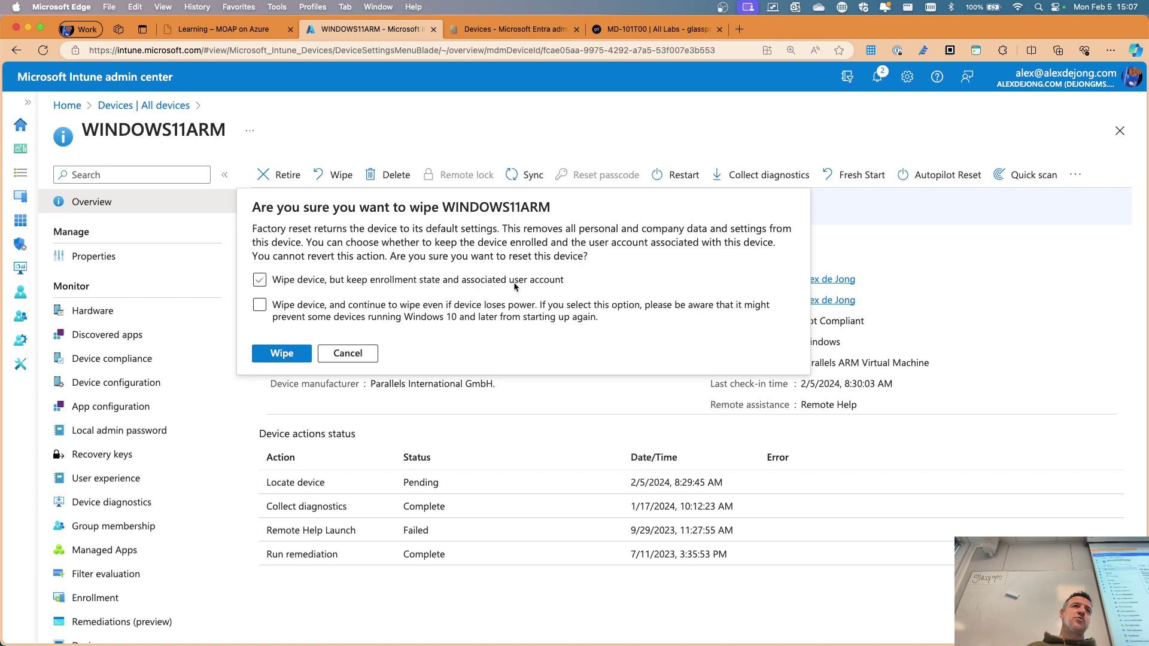
click(397, 289)
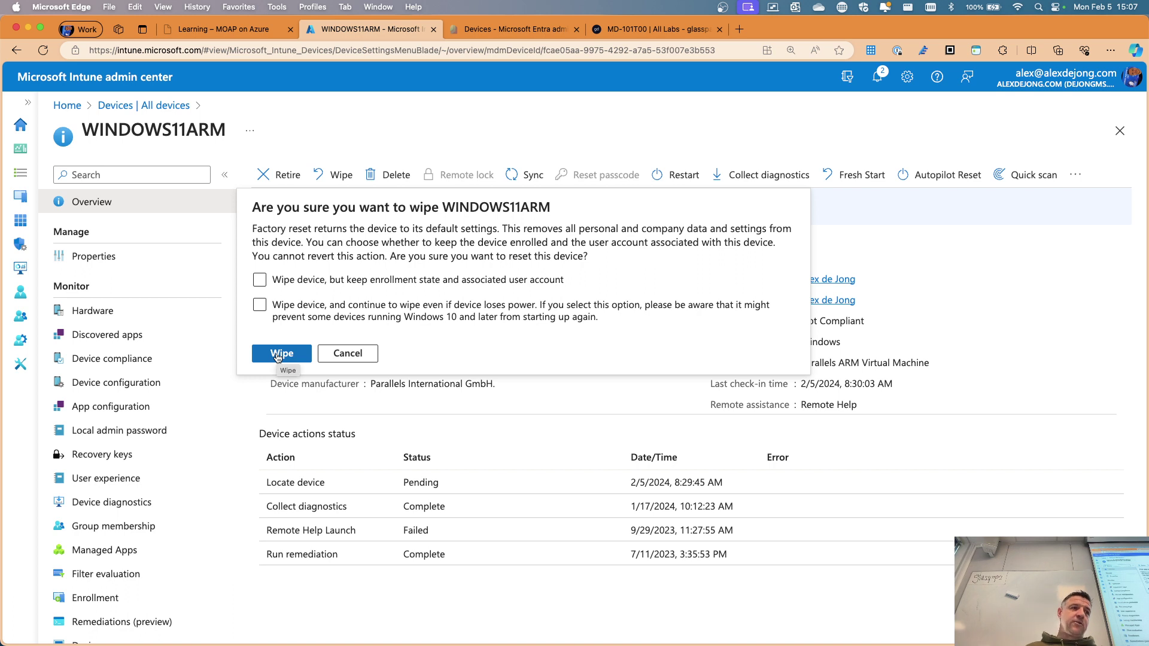
click(483, 138)
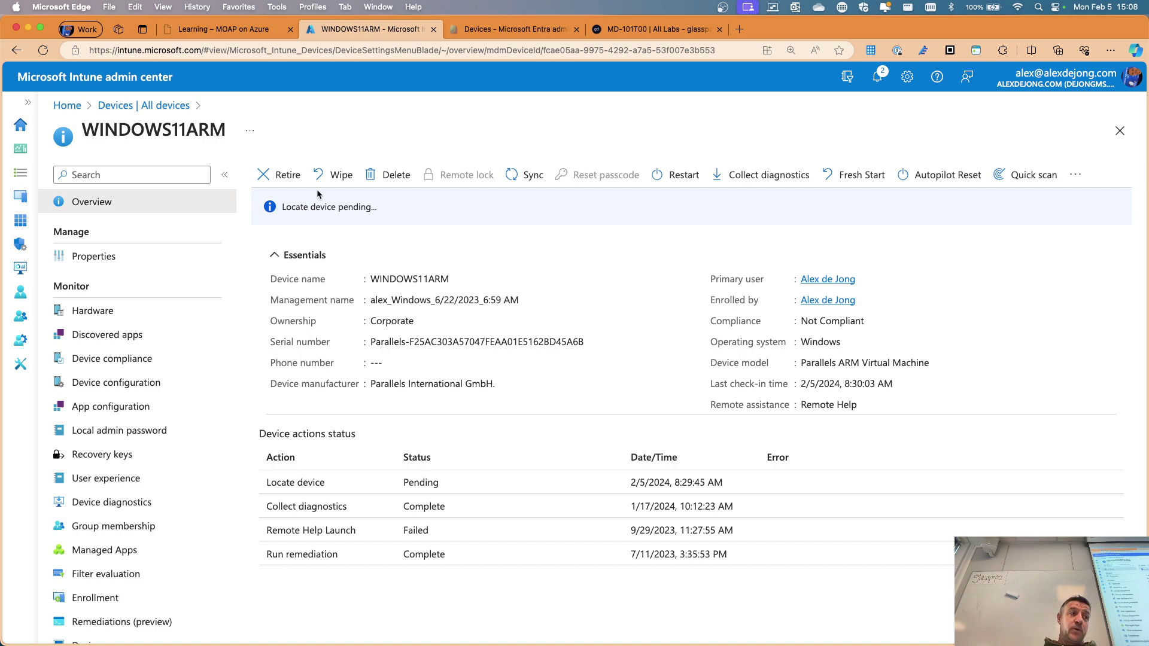
Step: Review the remote actions available for the iPad and return to the list of all devices
click(167, 106)
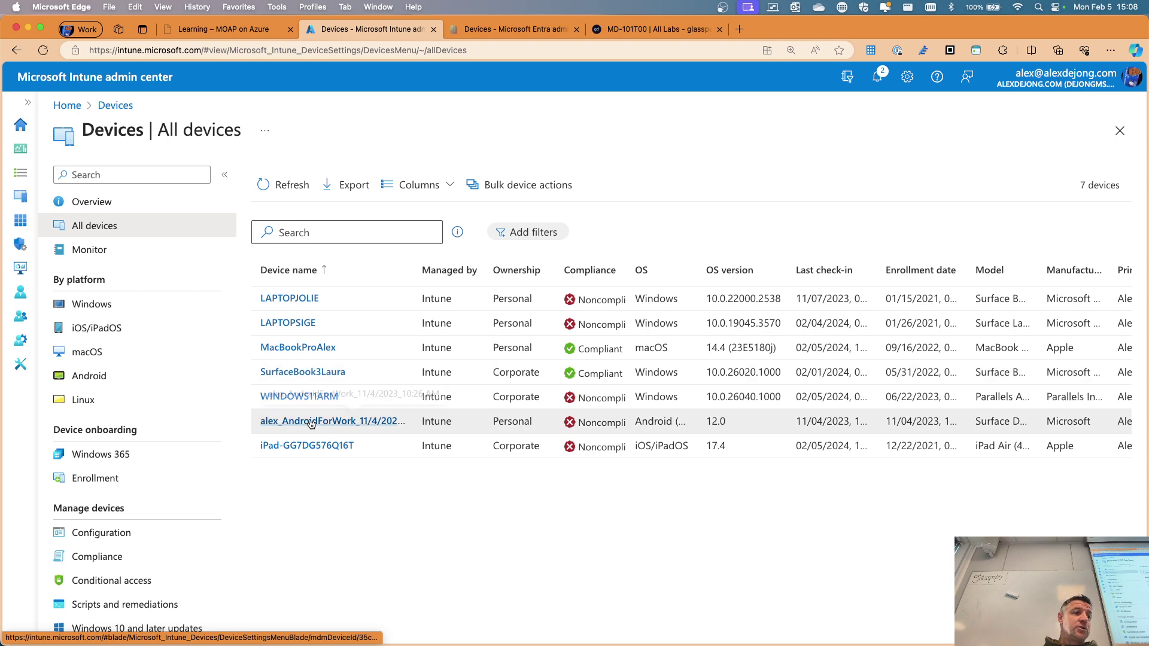
click(323, 446)
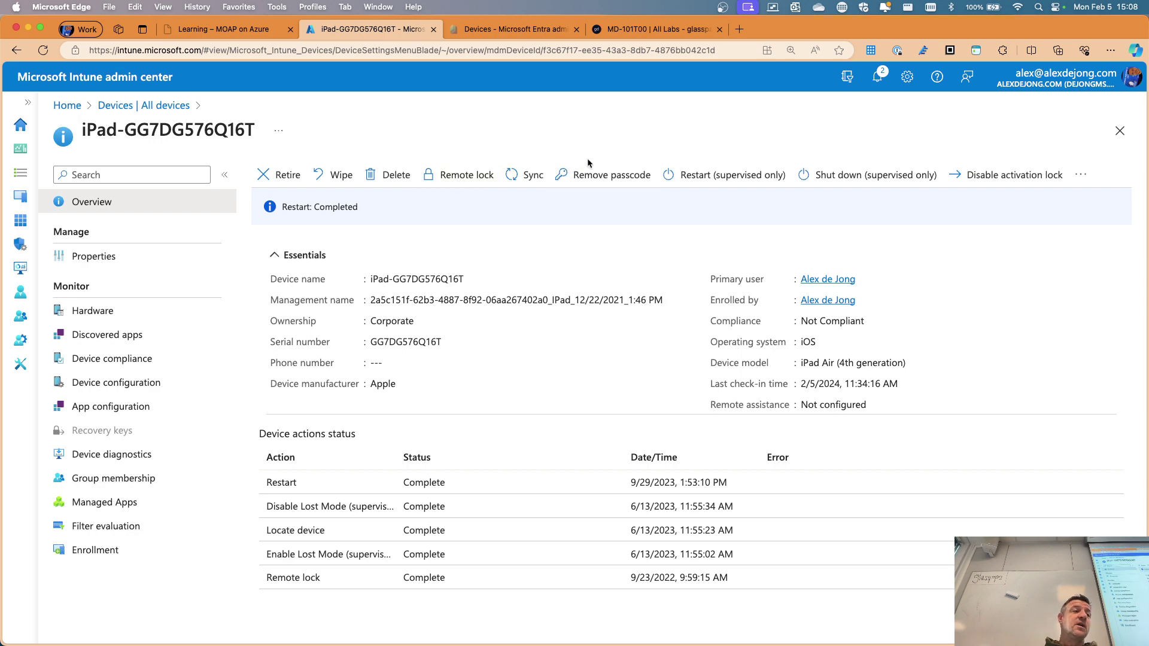
click(163, 106)
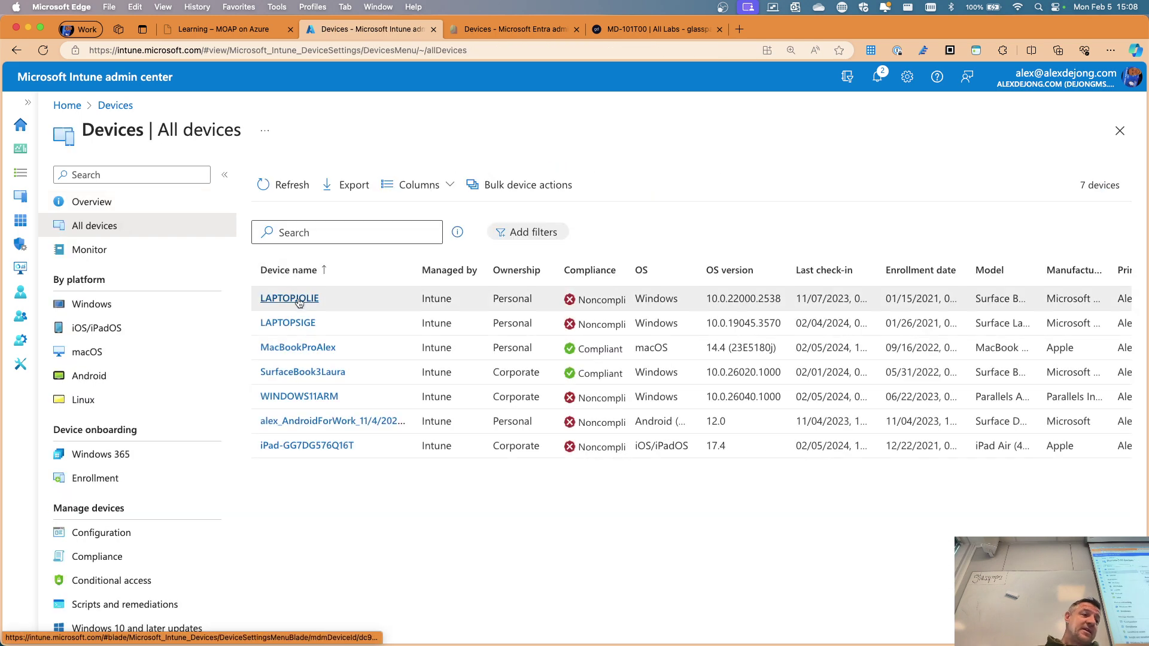
Step: Open the Surface Book 3 device and review its Fresh Start and Autopilot Reset actions without running either
click(296, 372)
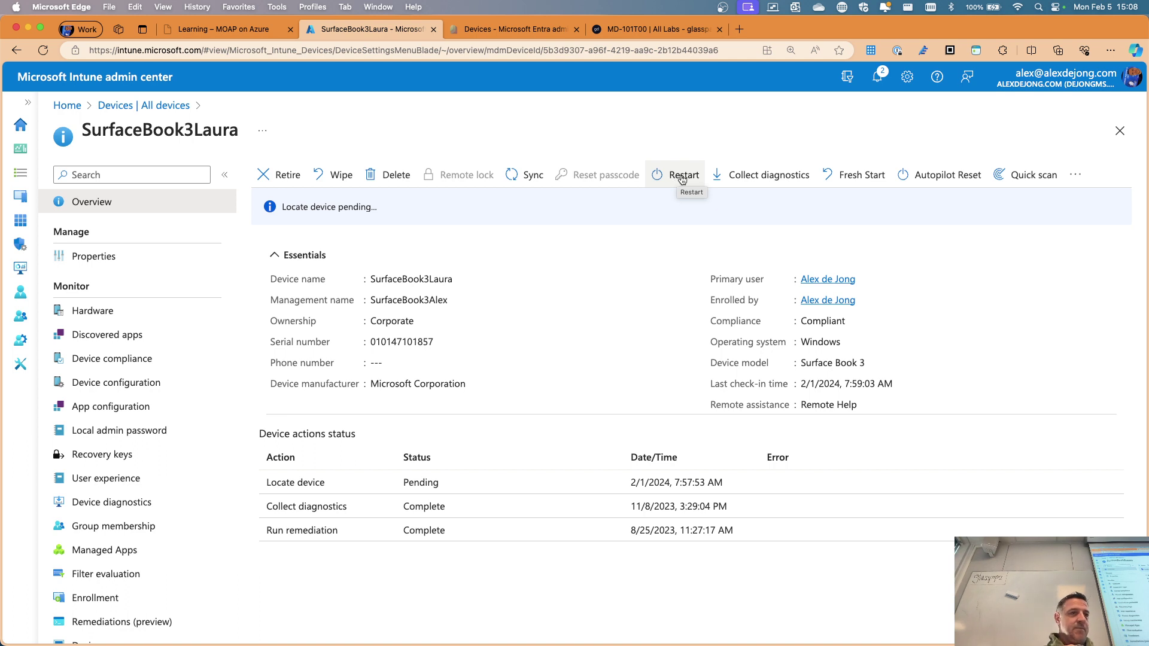
click(857, 175)
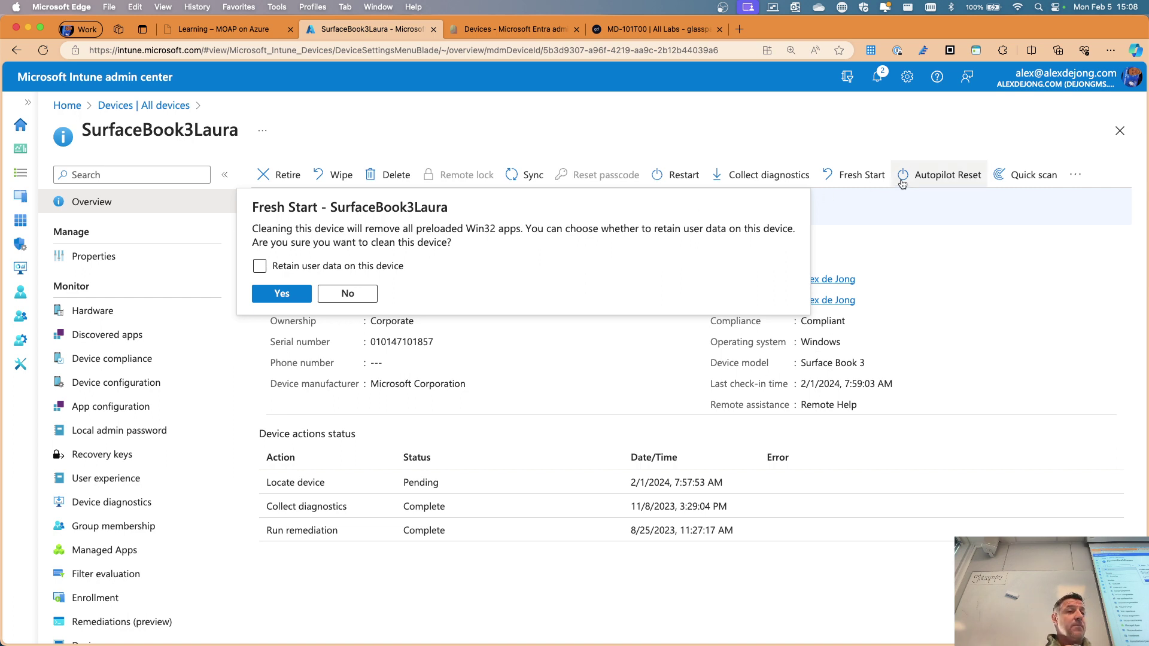
click(944, 176)
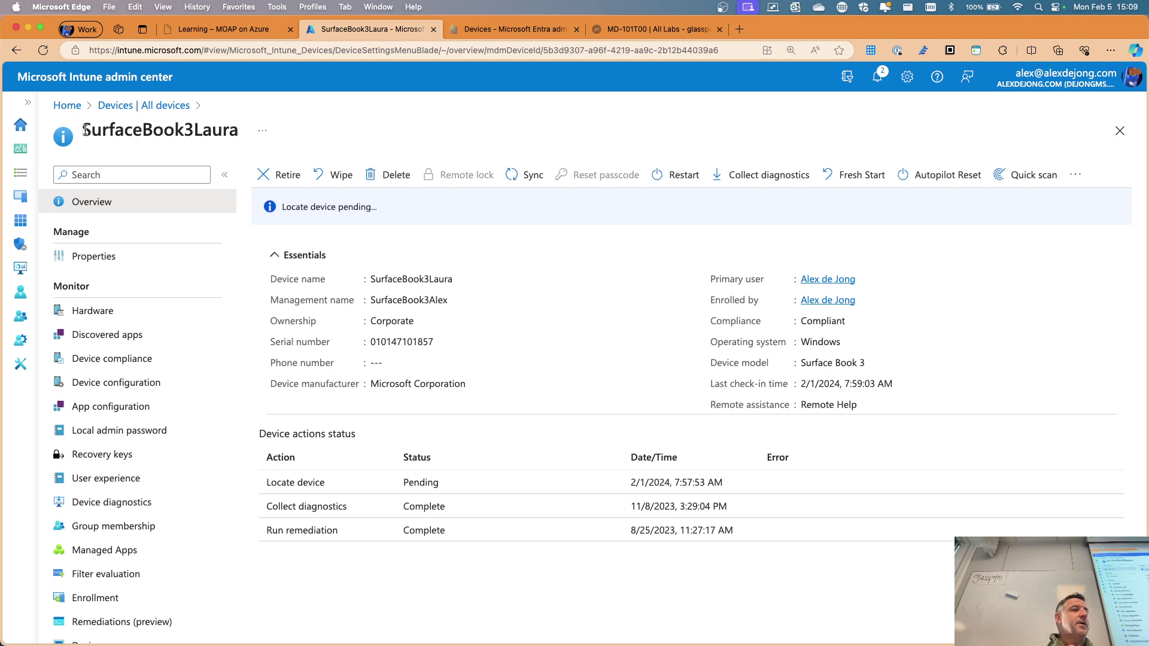
Step: Review the remote actions available for LAPTOPJOLIE and return to the list of all devices
click(161, 106)
click(307, 299)
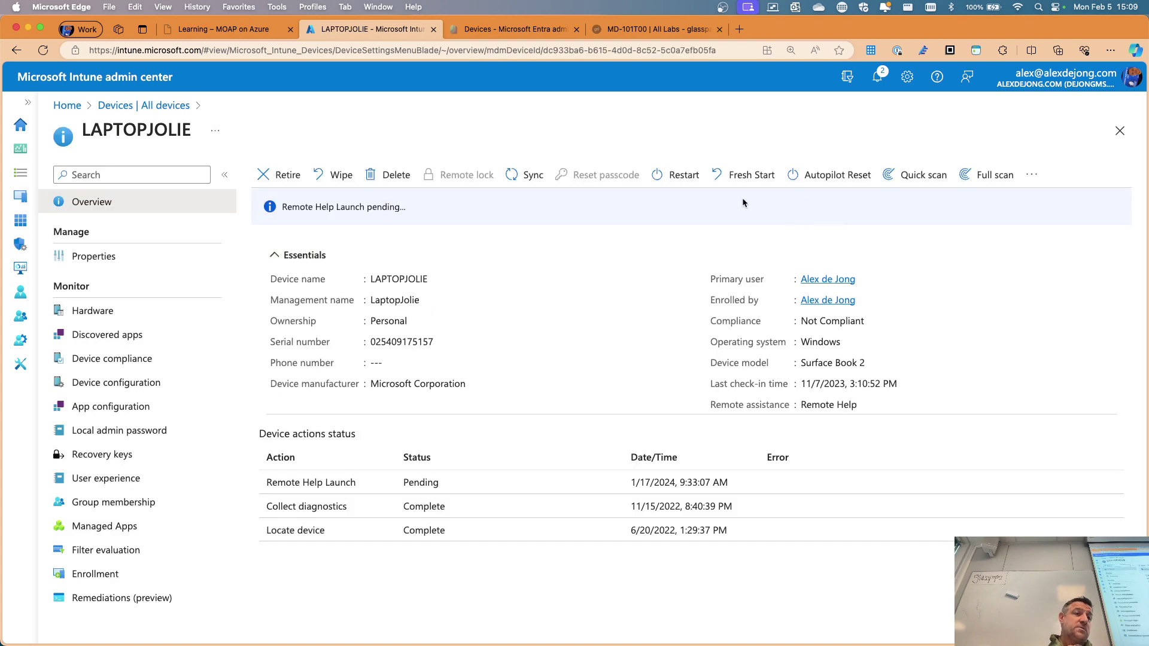
click(150, 106)
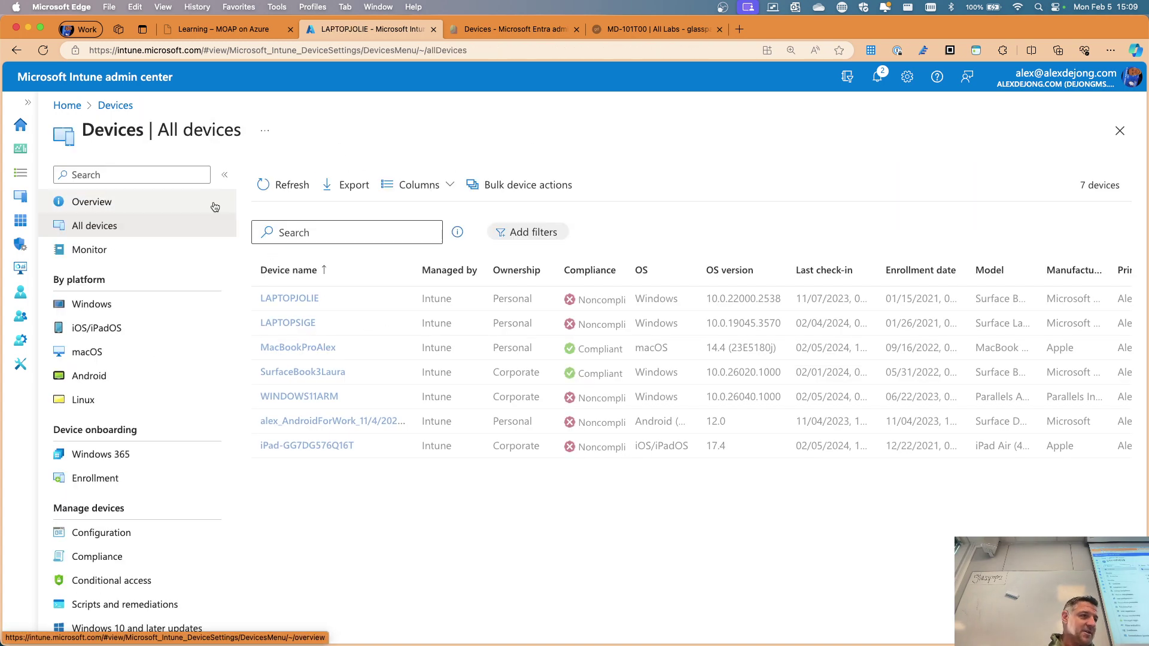
Step: Open LAPTOPSIGE, look through its additional remote actions, and start a sync of the device
click(288, 323)
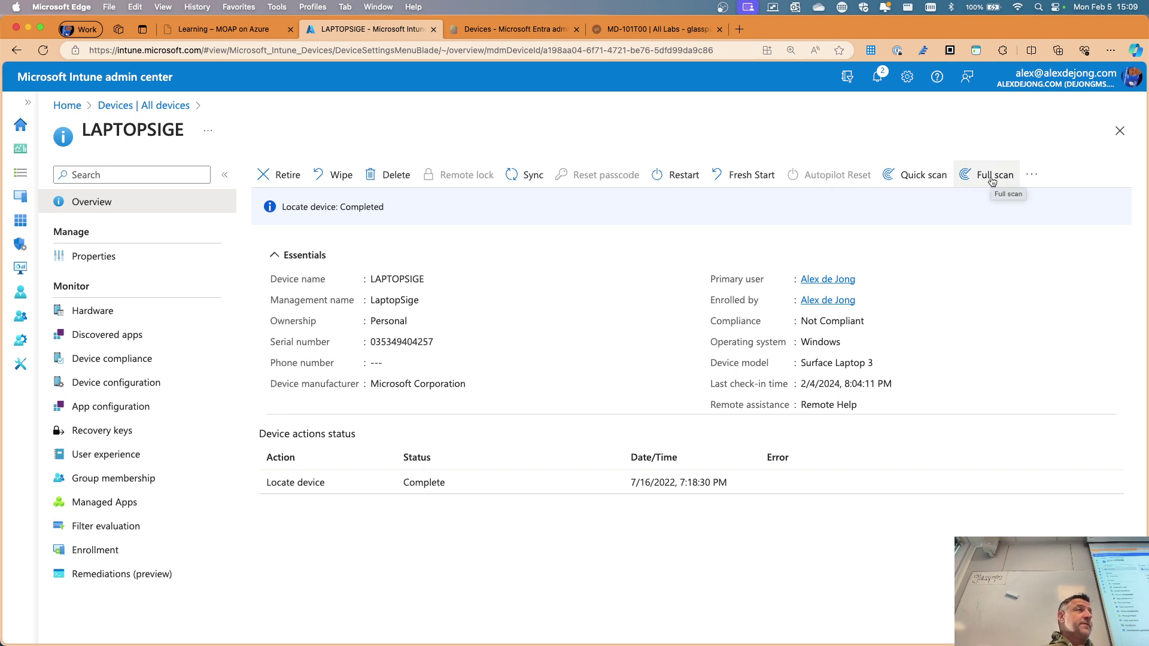
click(1033, 177)
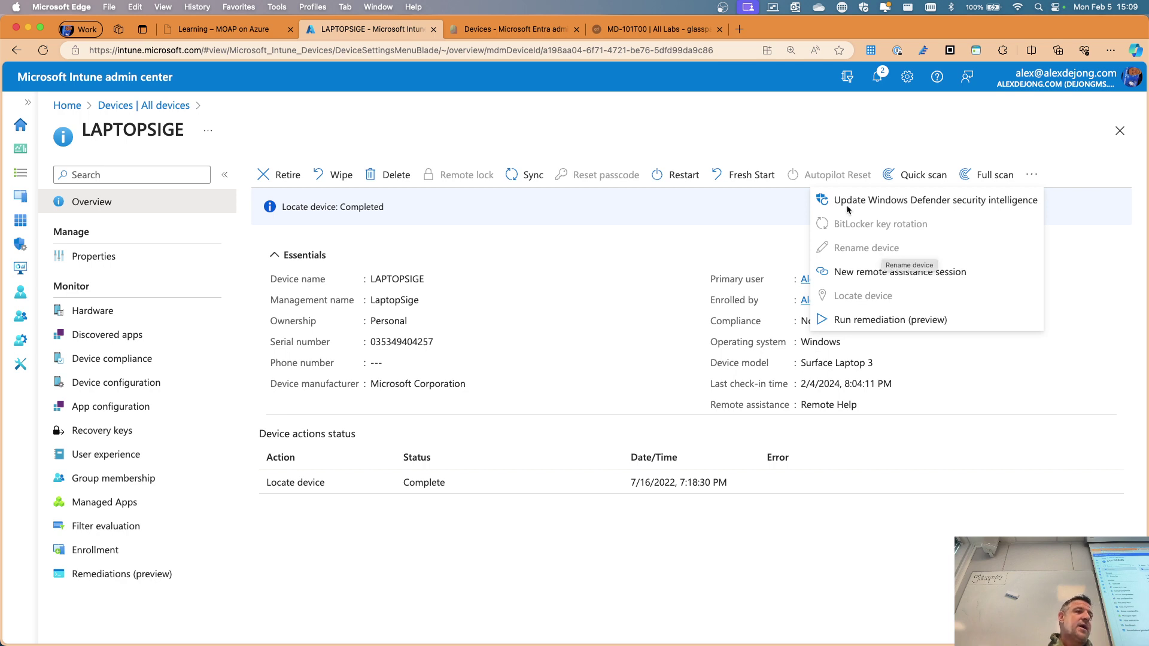
click(749, 134)
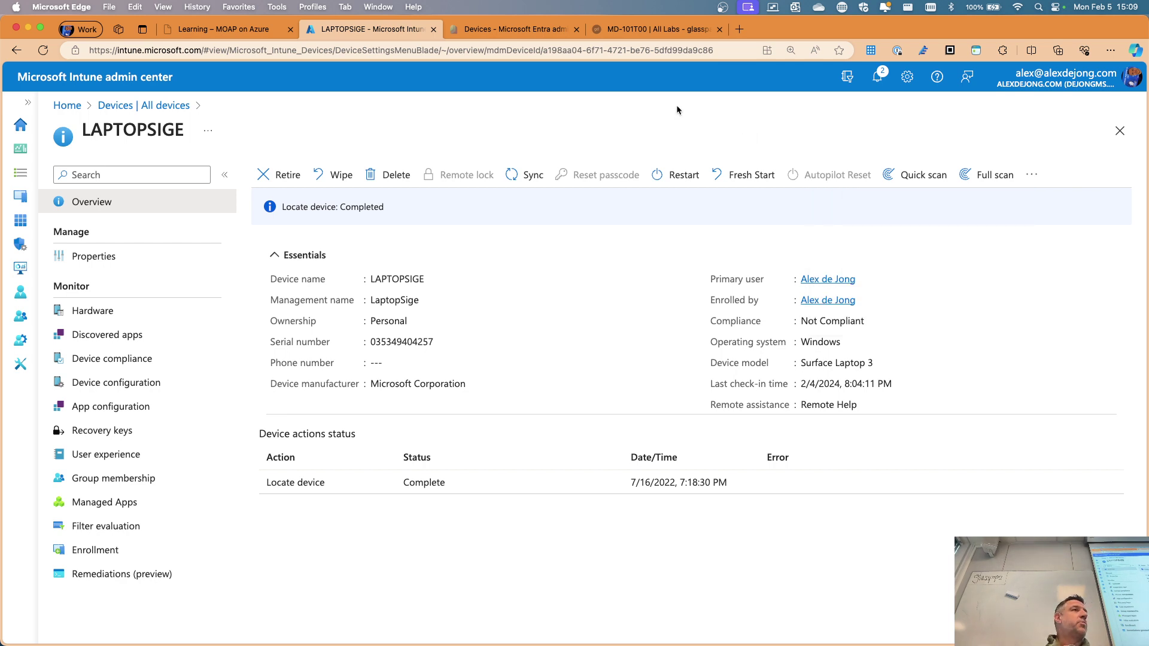
click(530, 180)
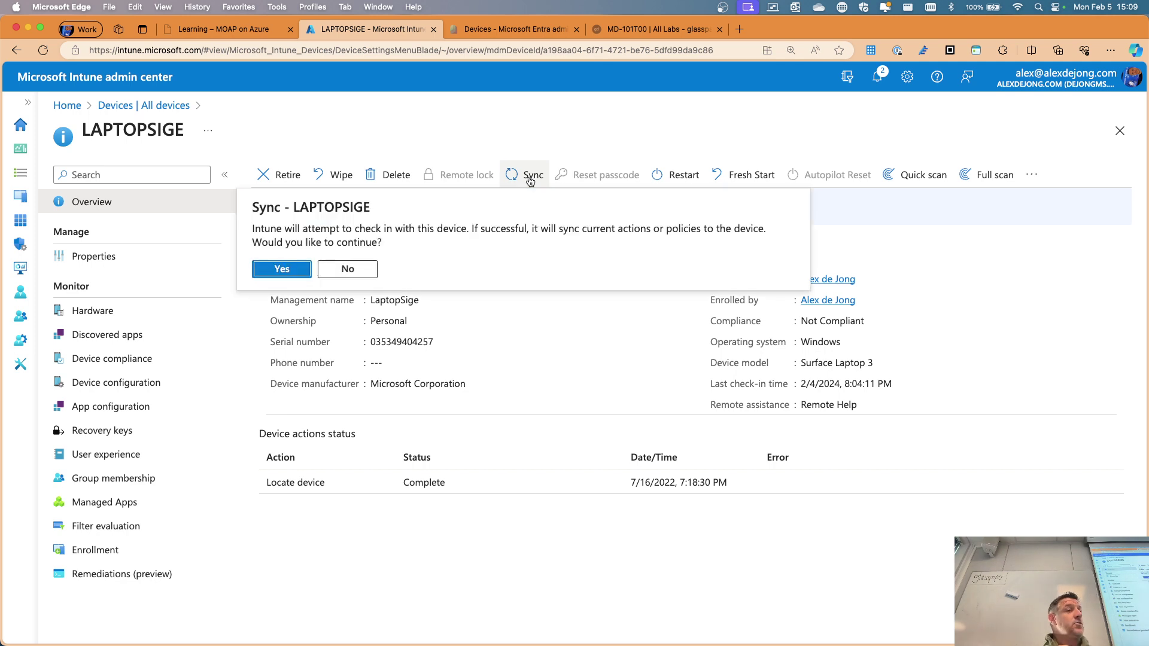
click(279, 270)
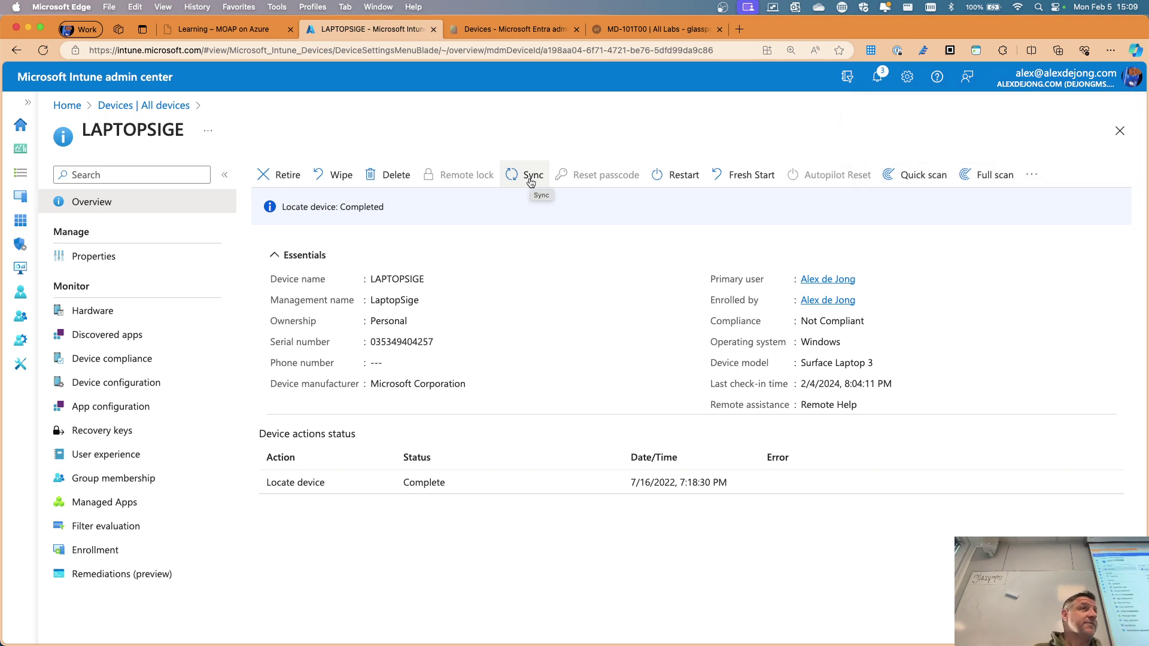
Step: Switch to the Windows 11 ARM virtual machine and open the Access work or school account settings in Windows Settings
key(ctrl+Right)
key(ctrl+Right)
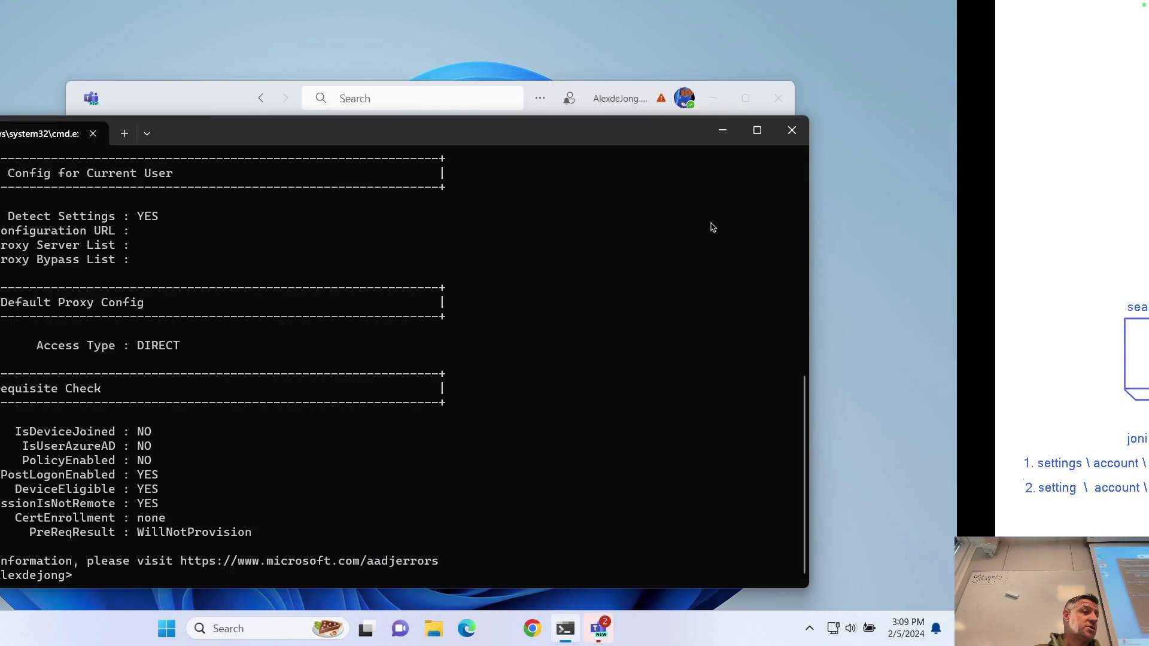
key(ctrl+Left)
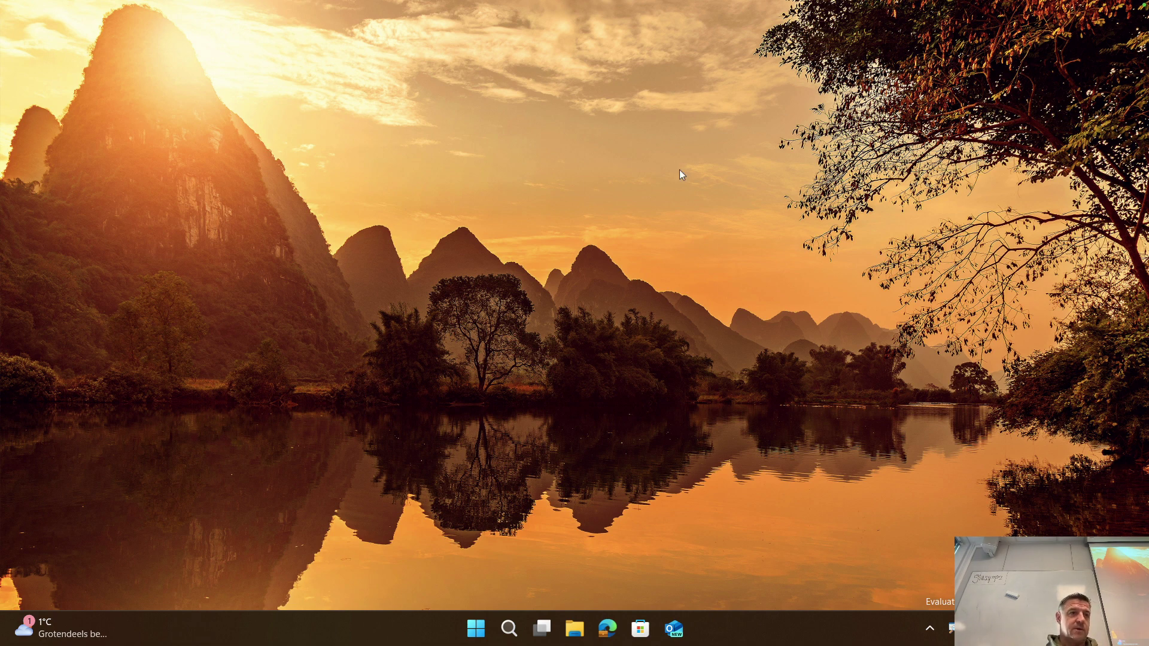
click(476, 631)
click(529, 256)
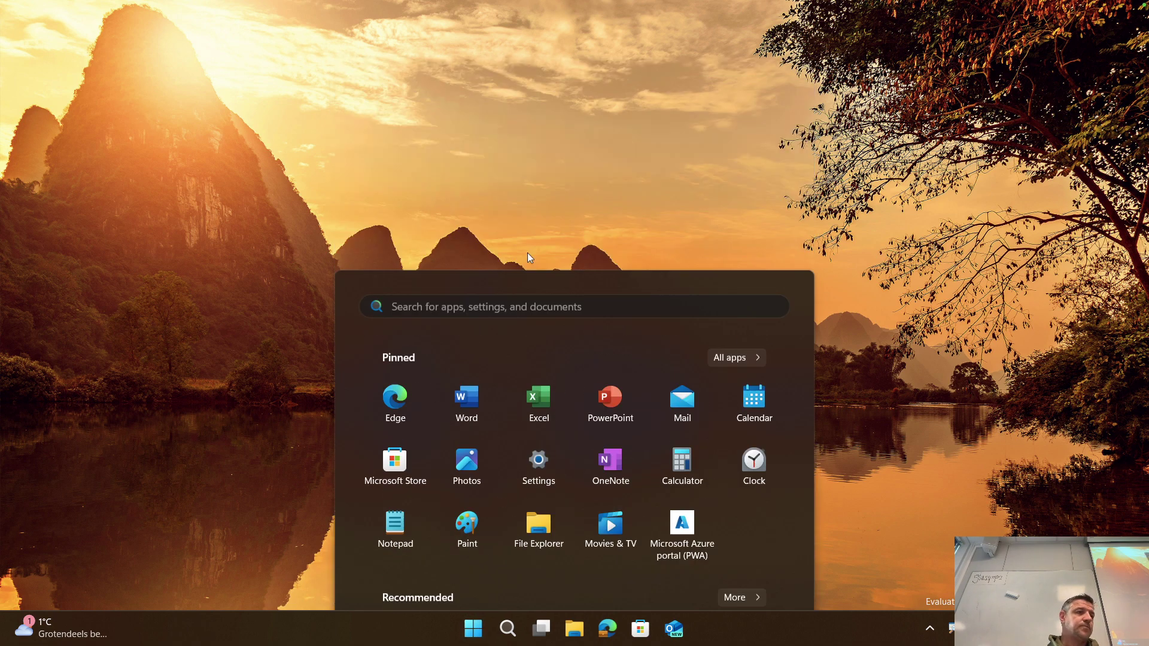
click(62, 318)
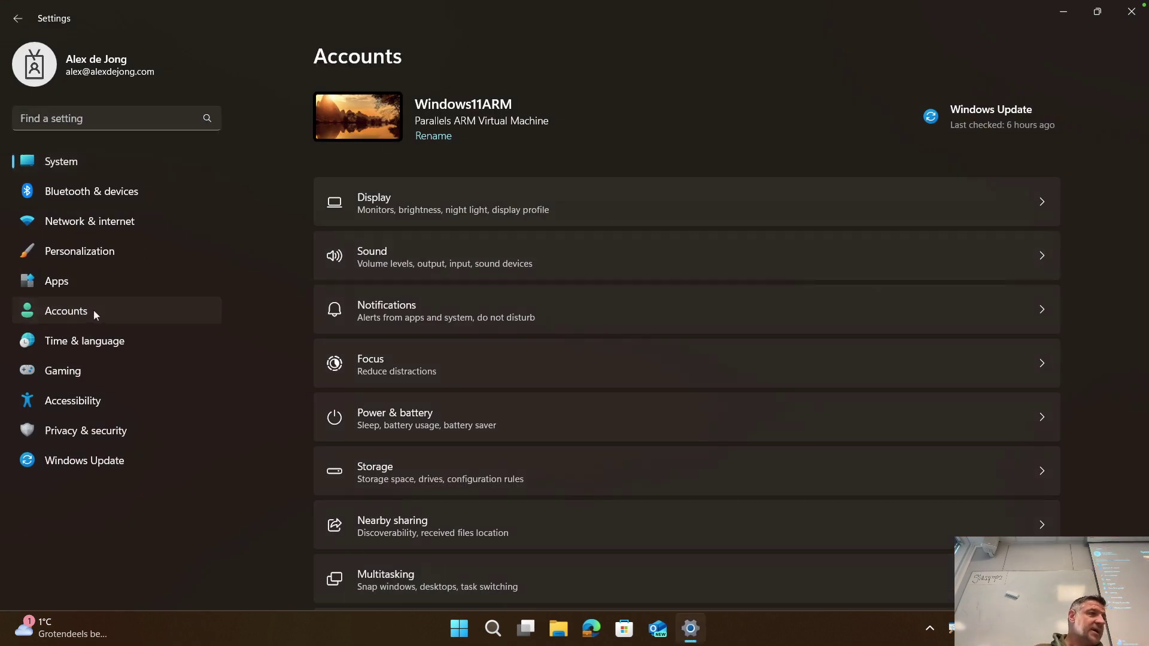
click(411, 486)
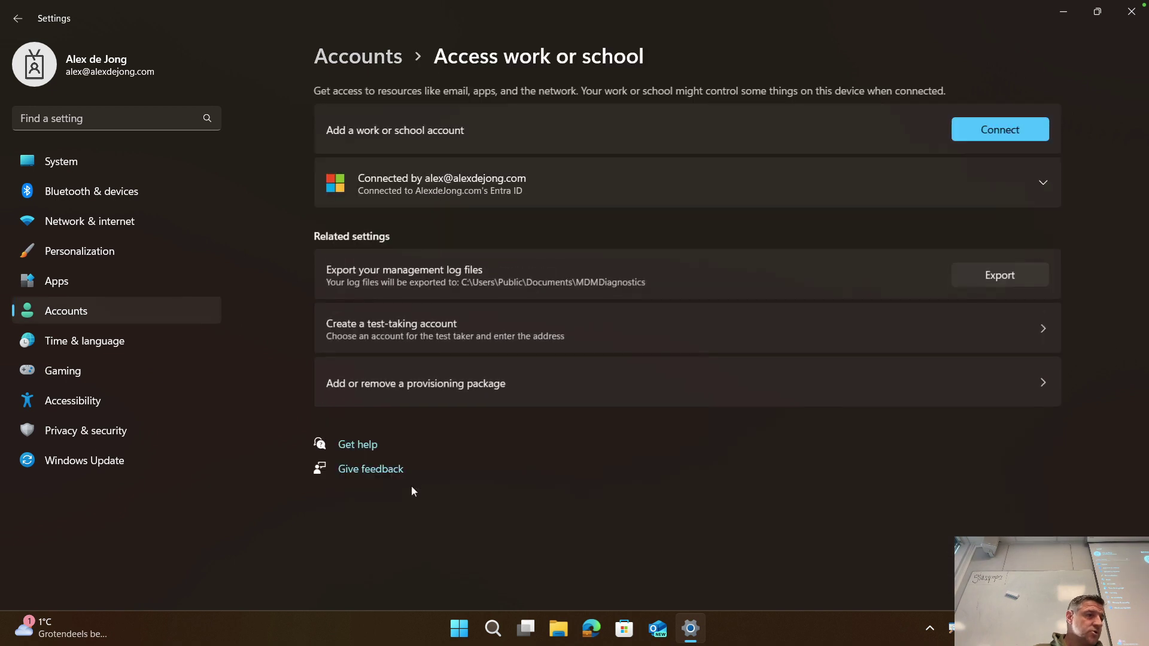
Step: Open the management info of the connected work account and examine all managed policies, applications, connection info, and device sync status
click(577, 190)
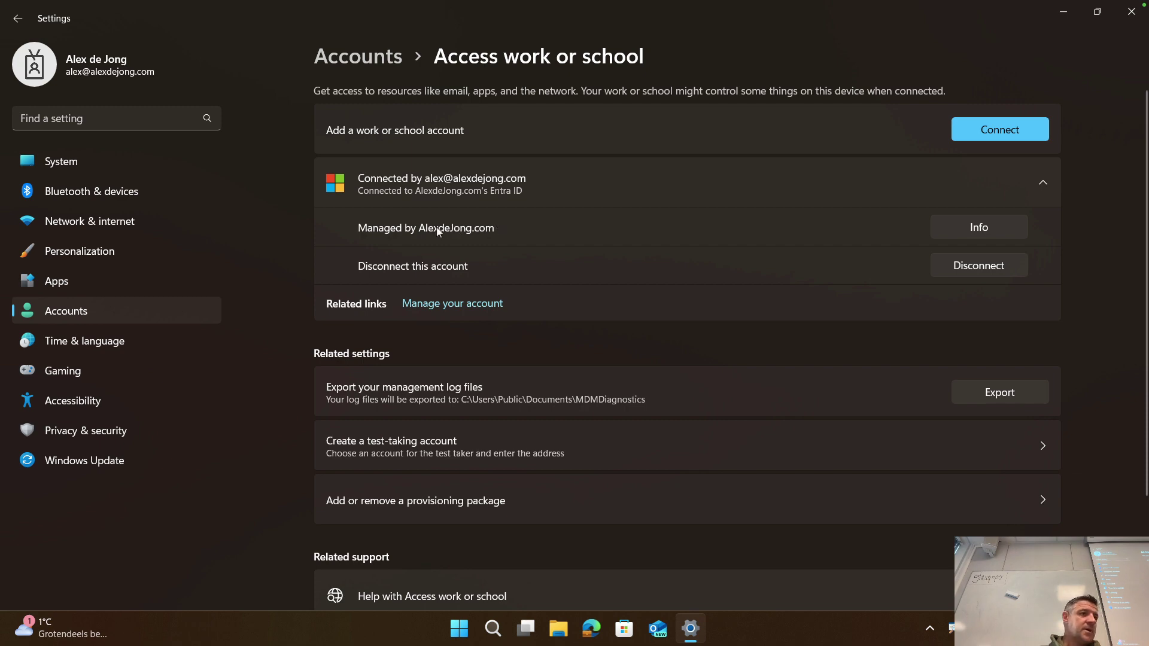
click(964, 227)
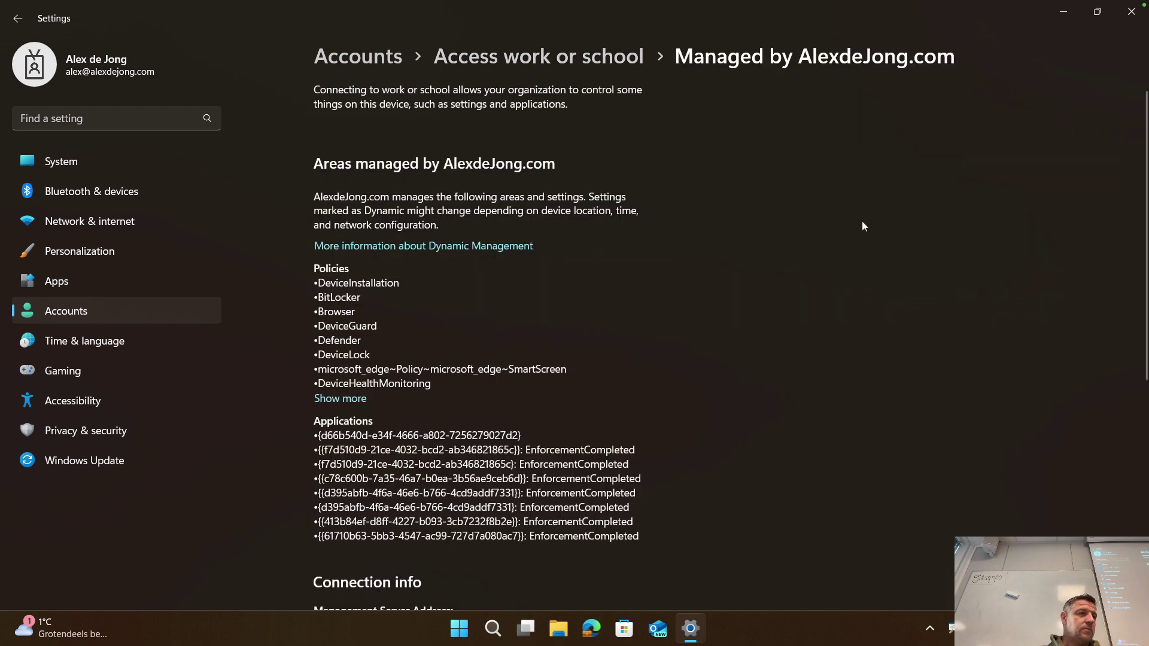
scroll(441, 217, down, 1)
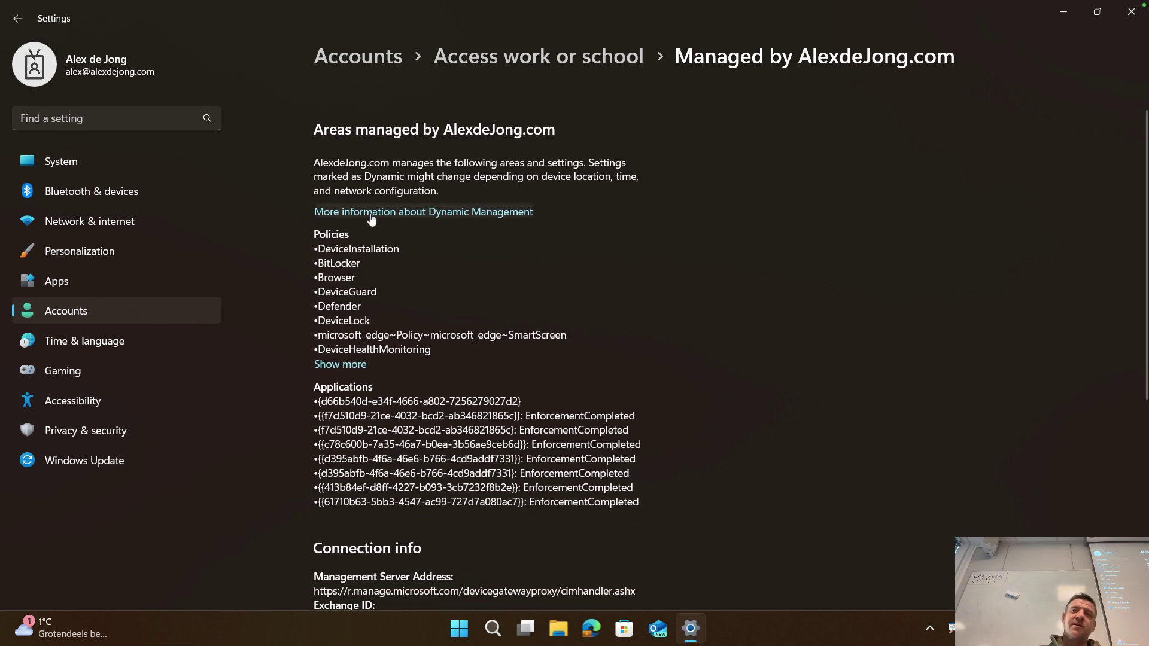
scroll(376, 220, down, 2)
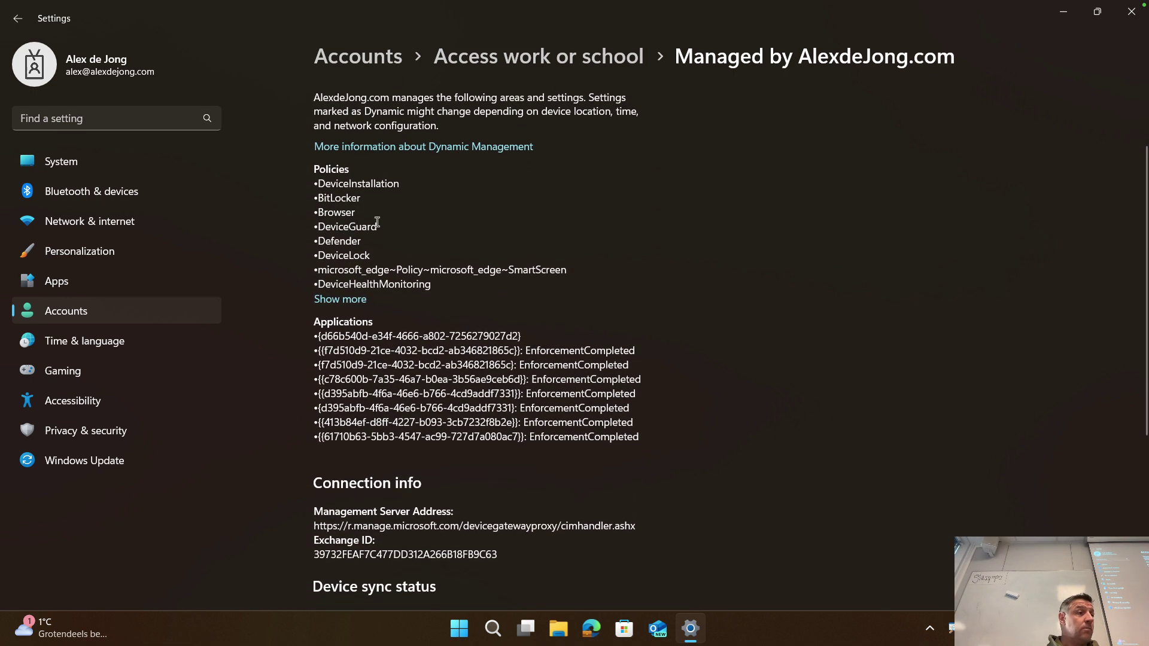
click(328, 299)
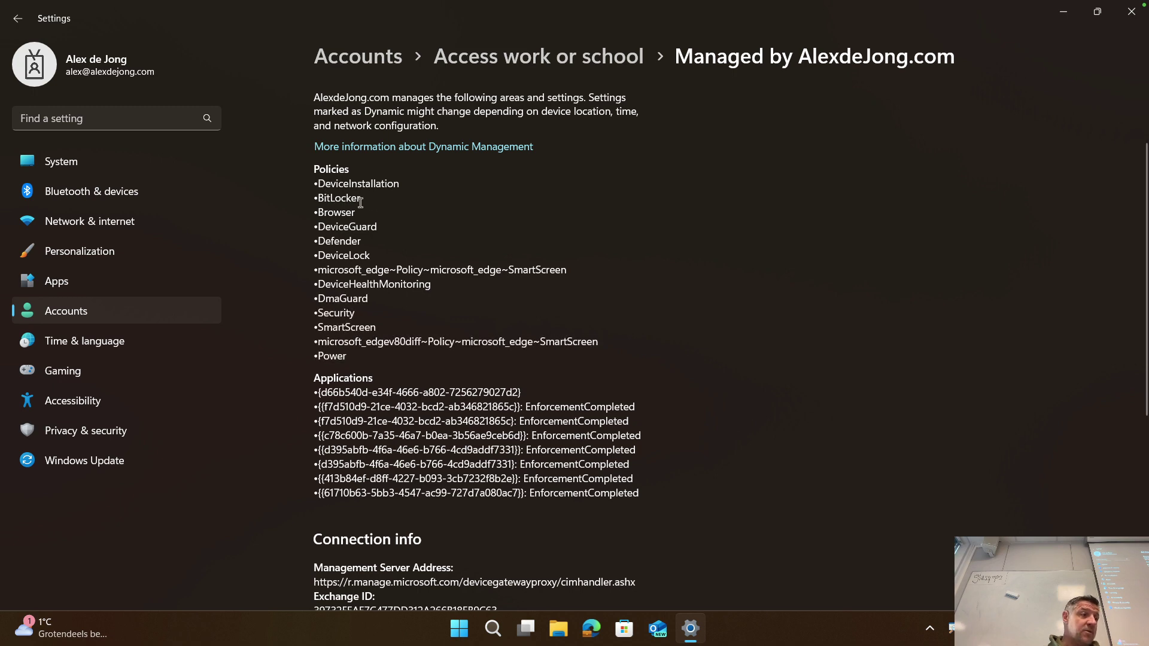
scroll(330, 211, down, 1)
scroll(332, 211, down, 1)
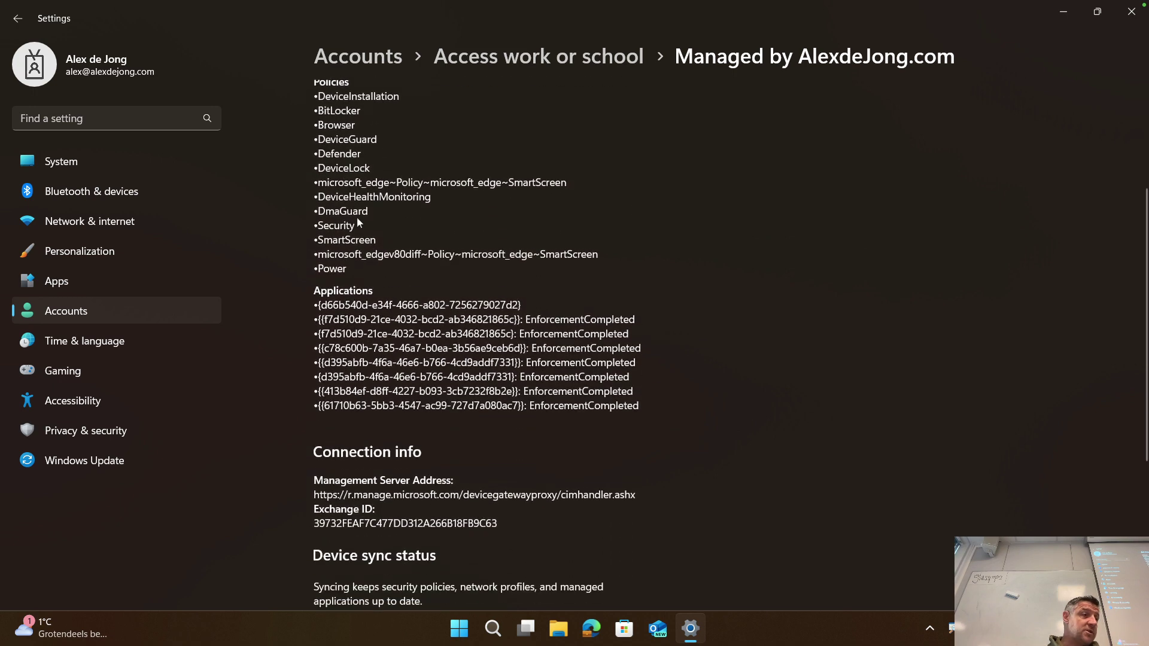
scroll(403, 189, down, 1)
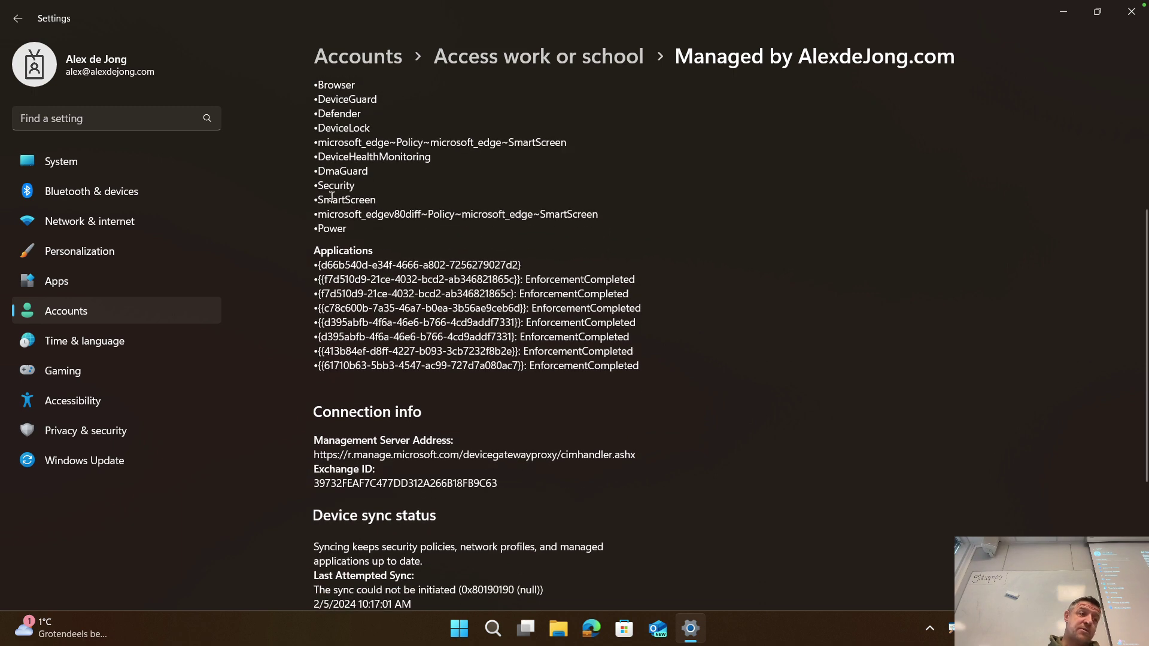
scroll(430, 193, down, 1)
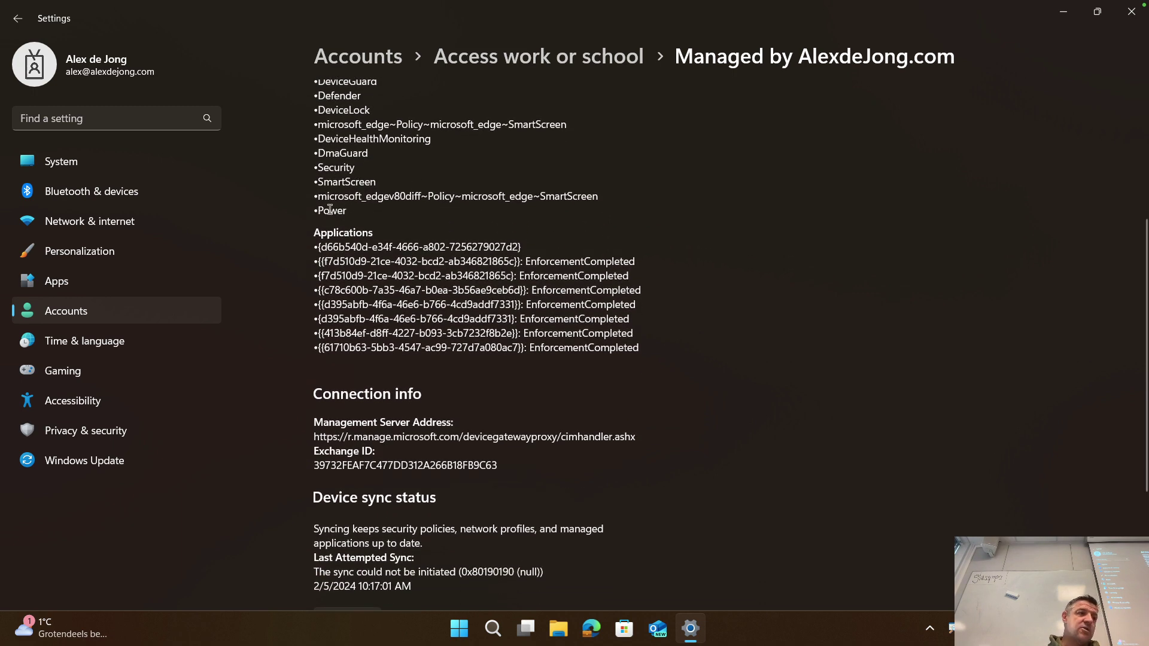
scroll(369, 206, down, 1)
scroll(377, 205, down, 2)
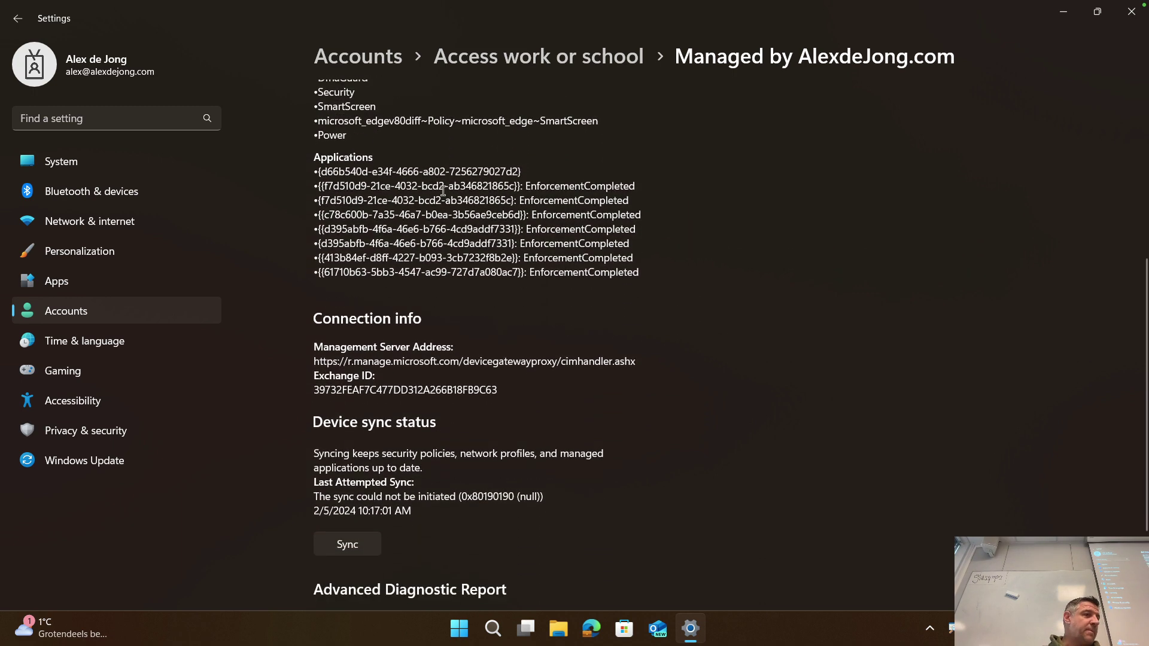
scroll(439, 191, down, 2)
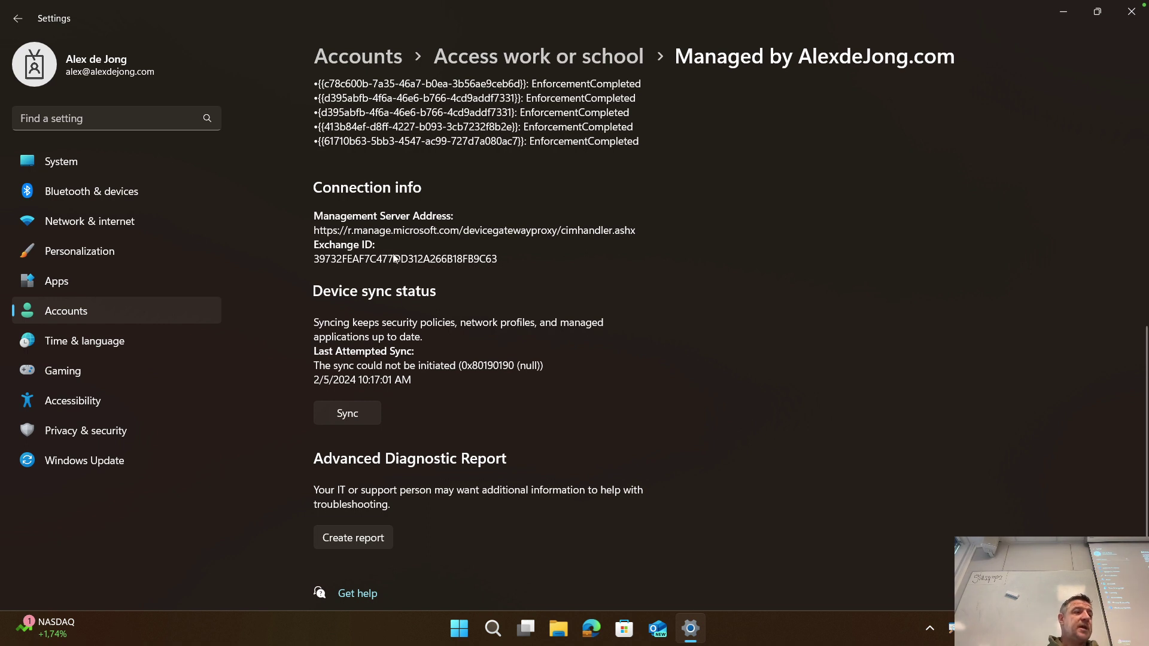
Step: Start a device sync from the work account's management info, check the Sync action for LAPTOPSIGE in Intune, and return to the virtual machine
click(346, 417)
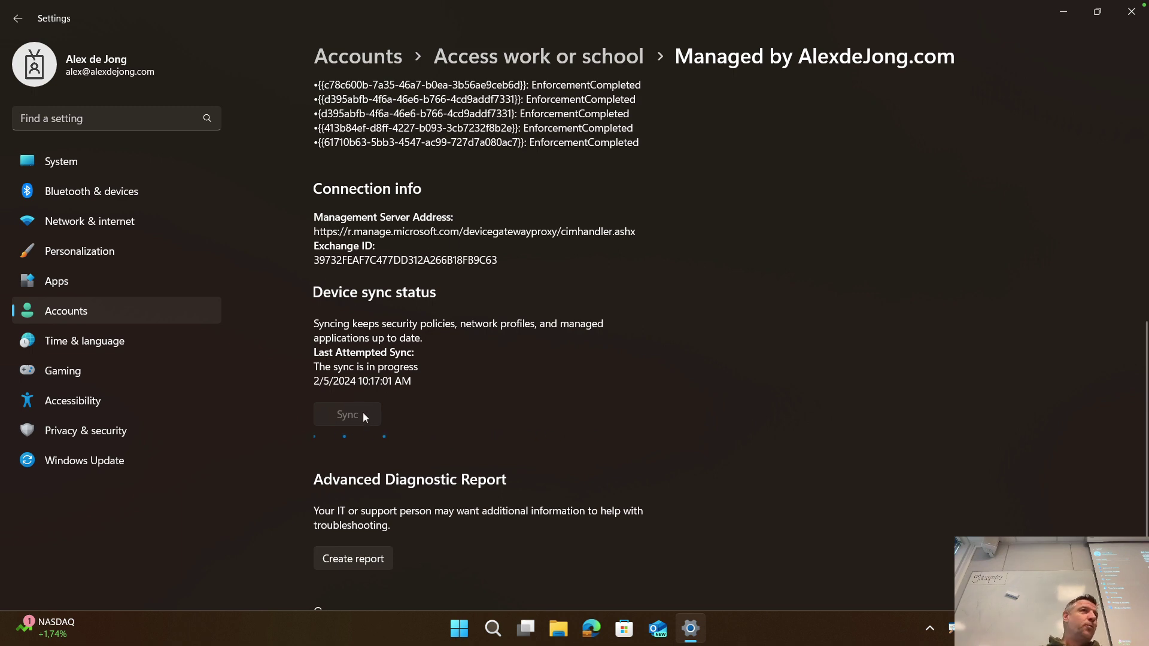
key(ctrl+Left)
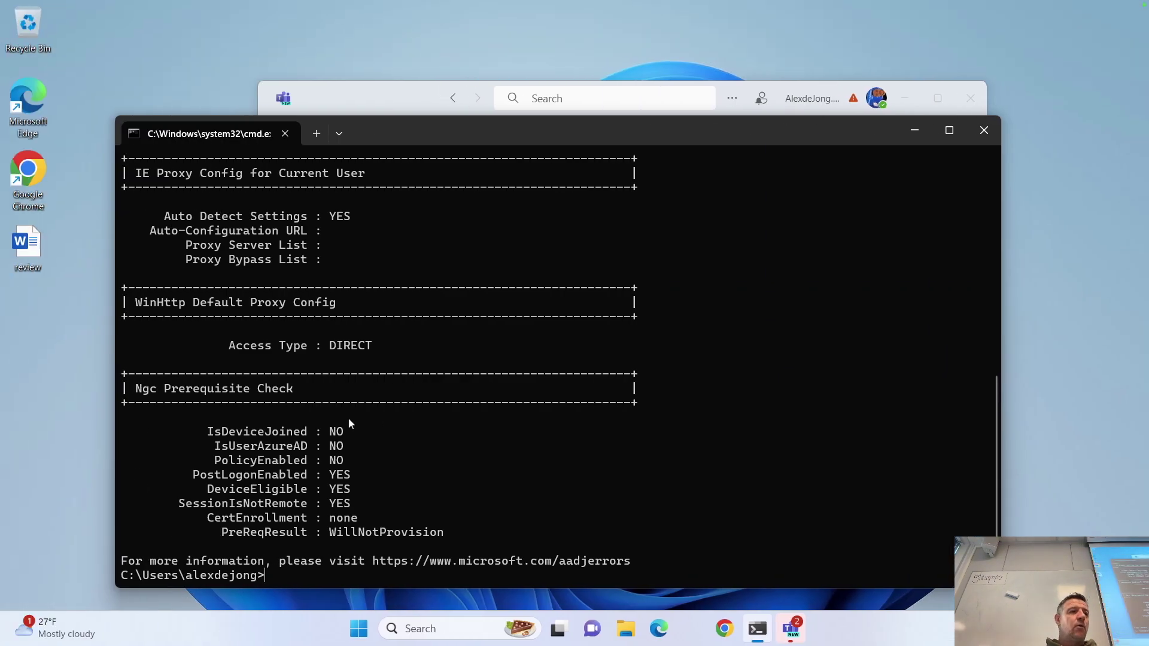
key(ctrl+Left)
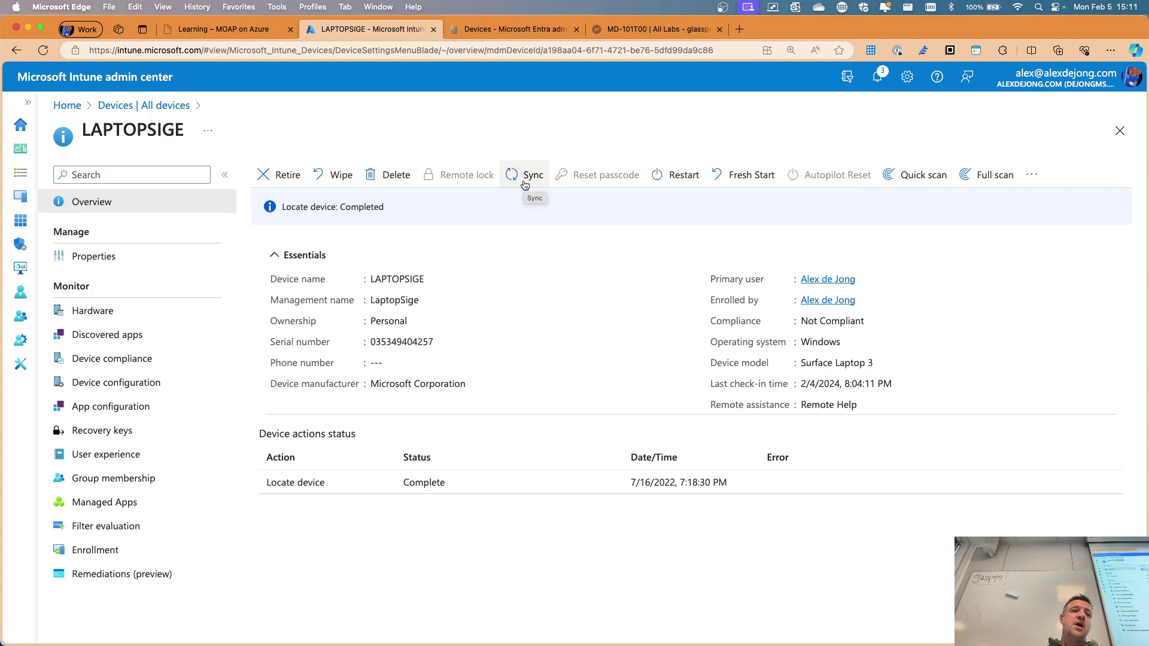
key(ctrl+Right)
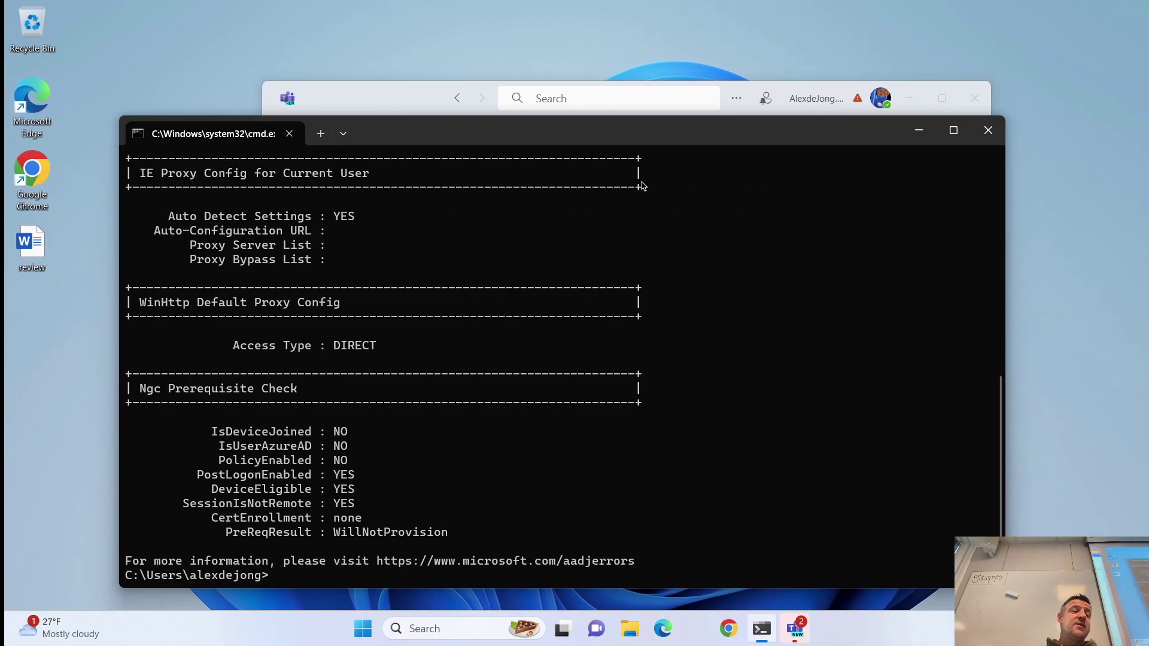
key(ctrl+Right)
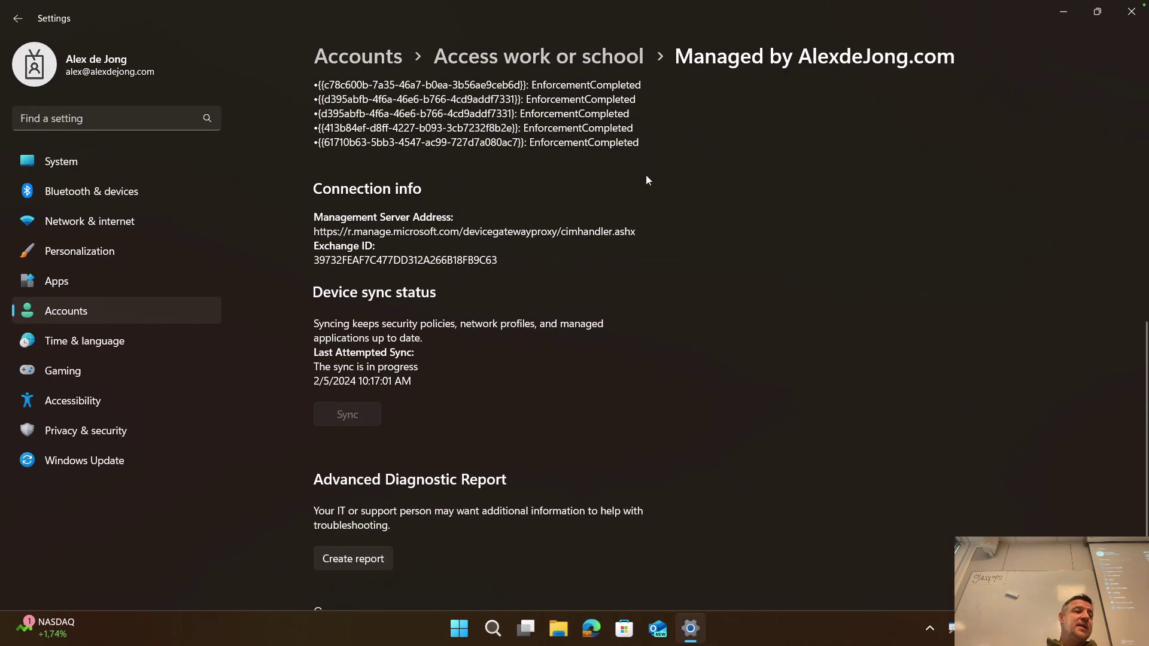
Step: Close Settings and open the Company Portal app to review its featured apps, recently published apps, and devices
click(1130, 14)
click(473, 632)
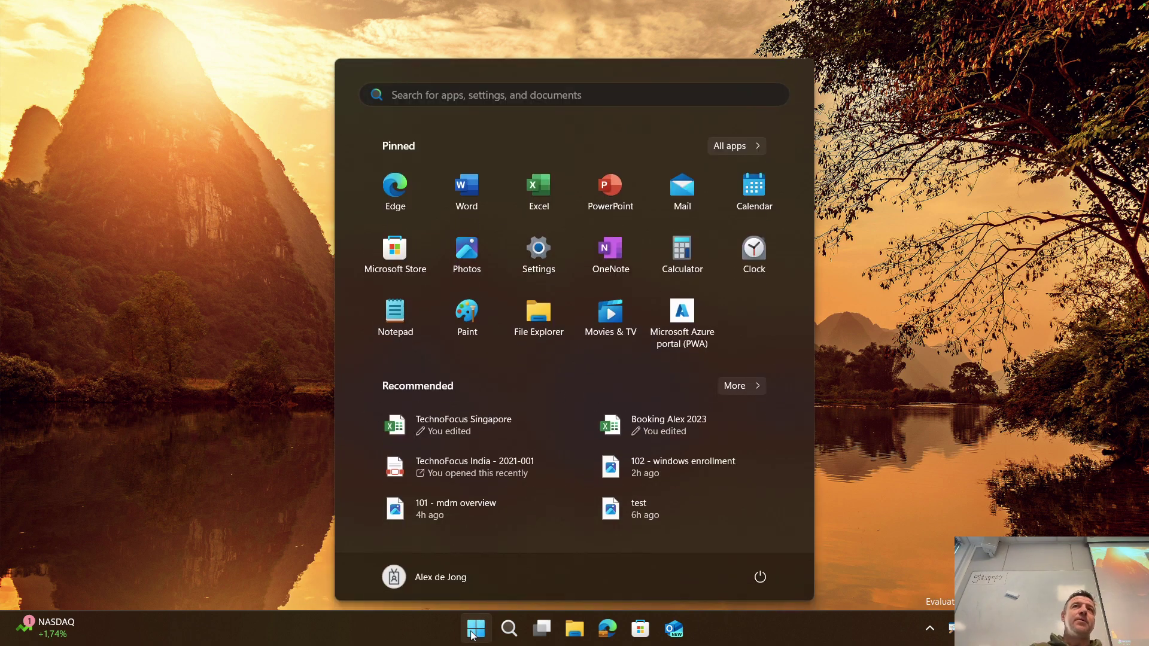
text(compan)
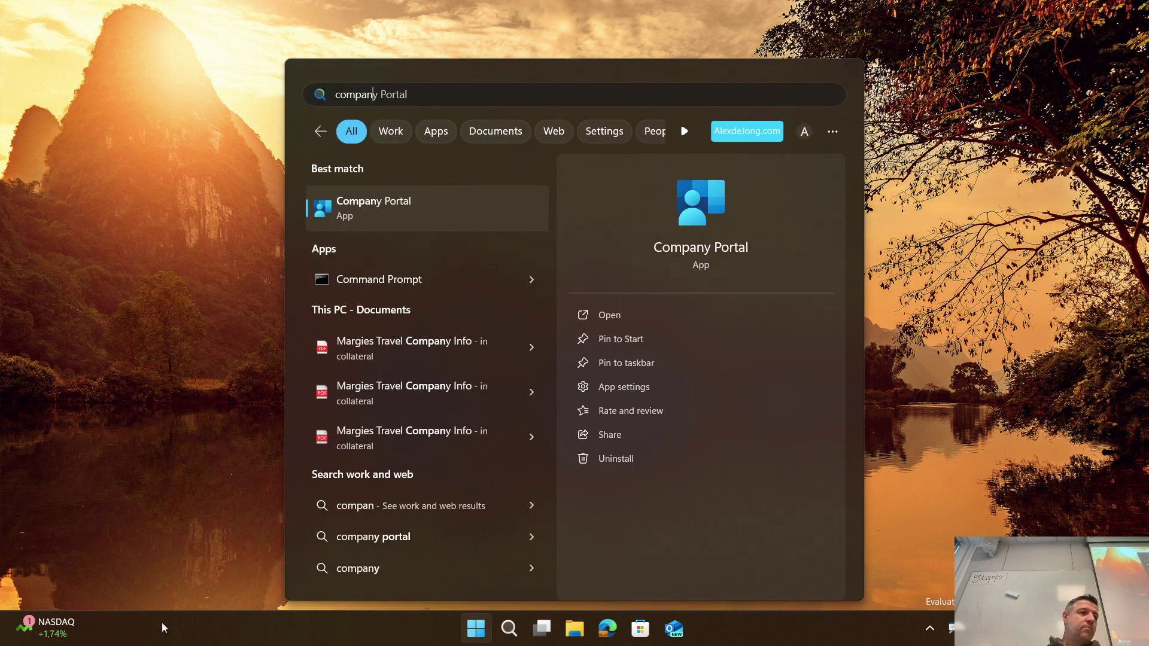
click(353, 202)
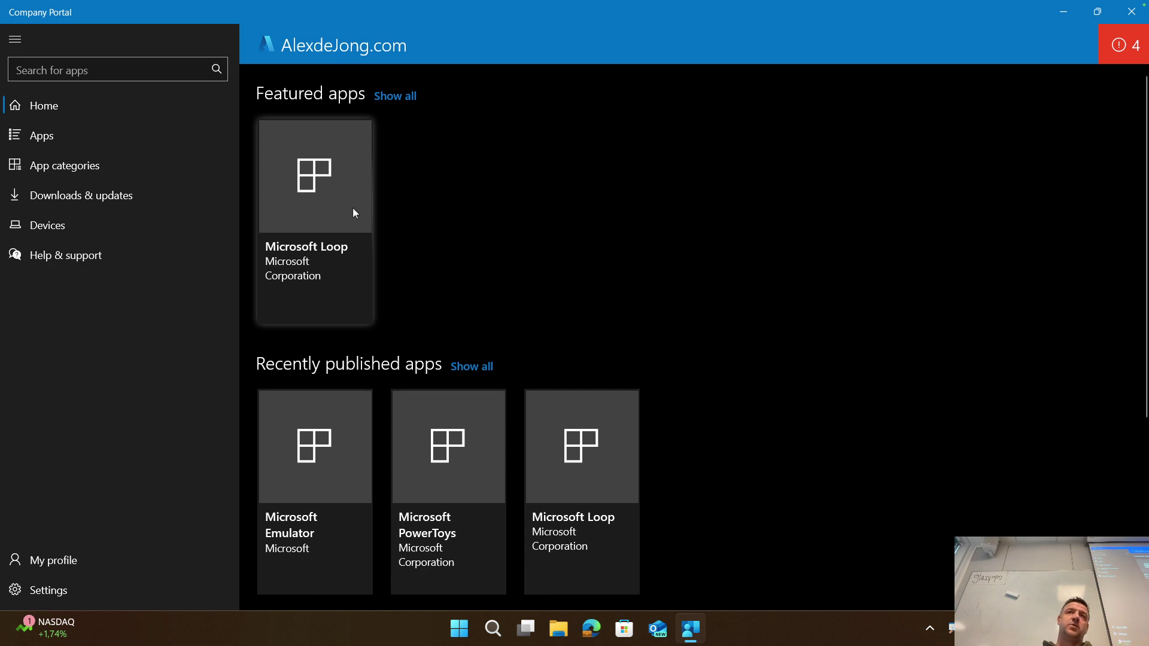
scroll(354, 213, down, 1)
scroll(353, 213, up, 1)
scroll(353, 213, down, 2)
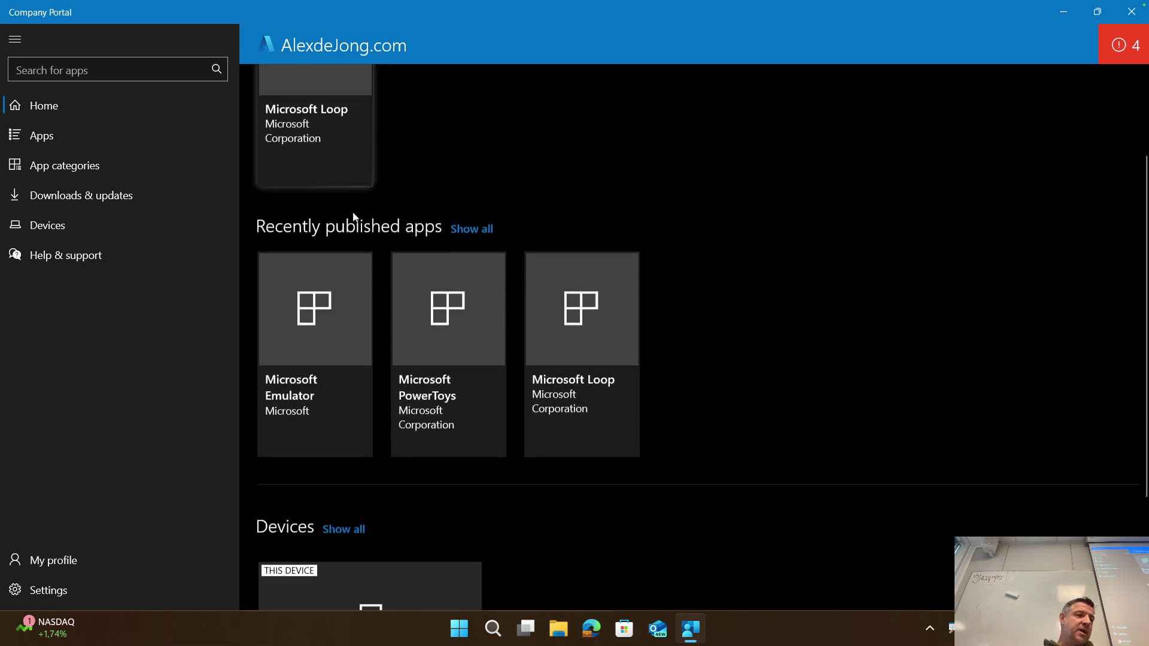
scroll(353, 215, down, 2)
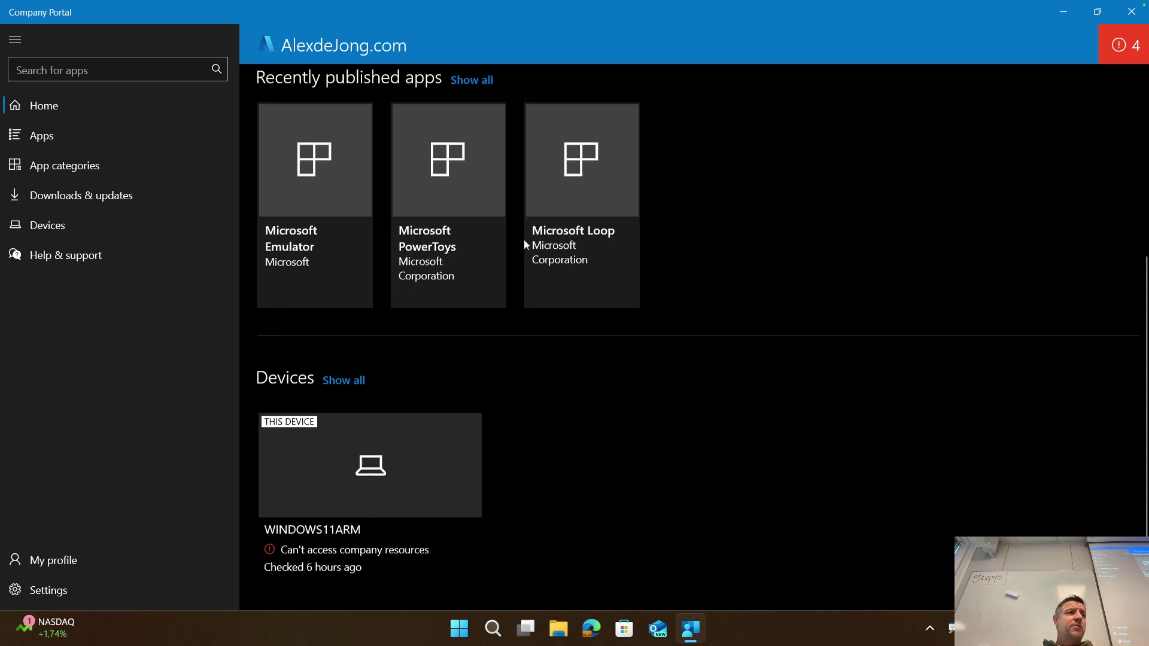
scroll(524, 240, up, 1)
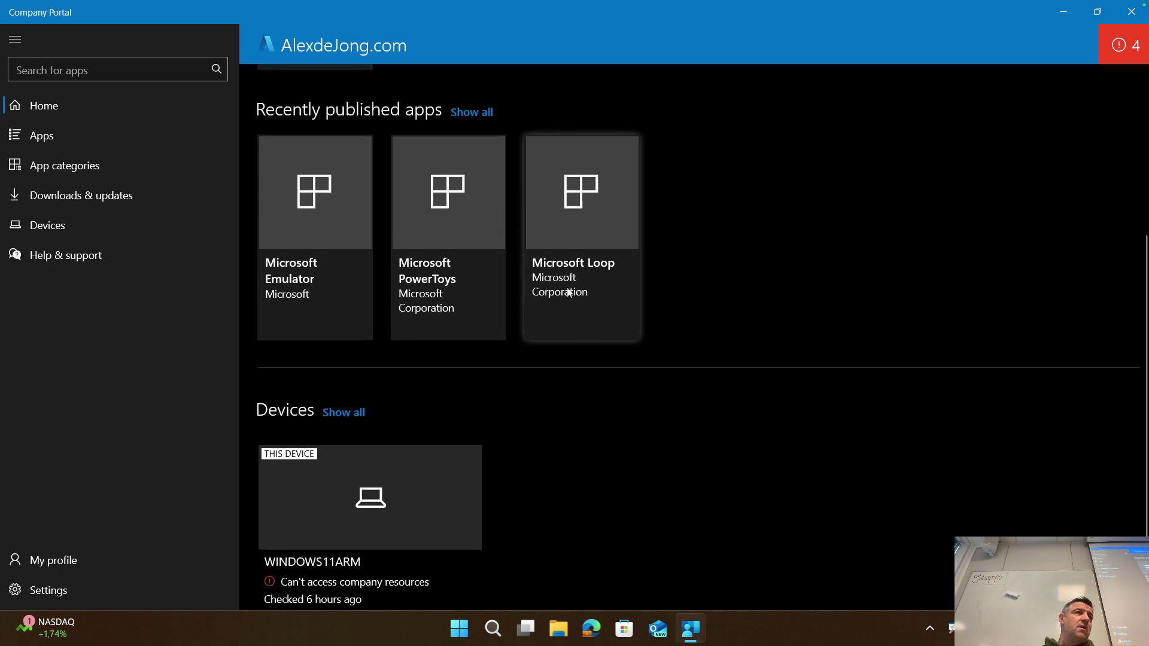
scroll(560, 279, up, 3)
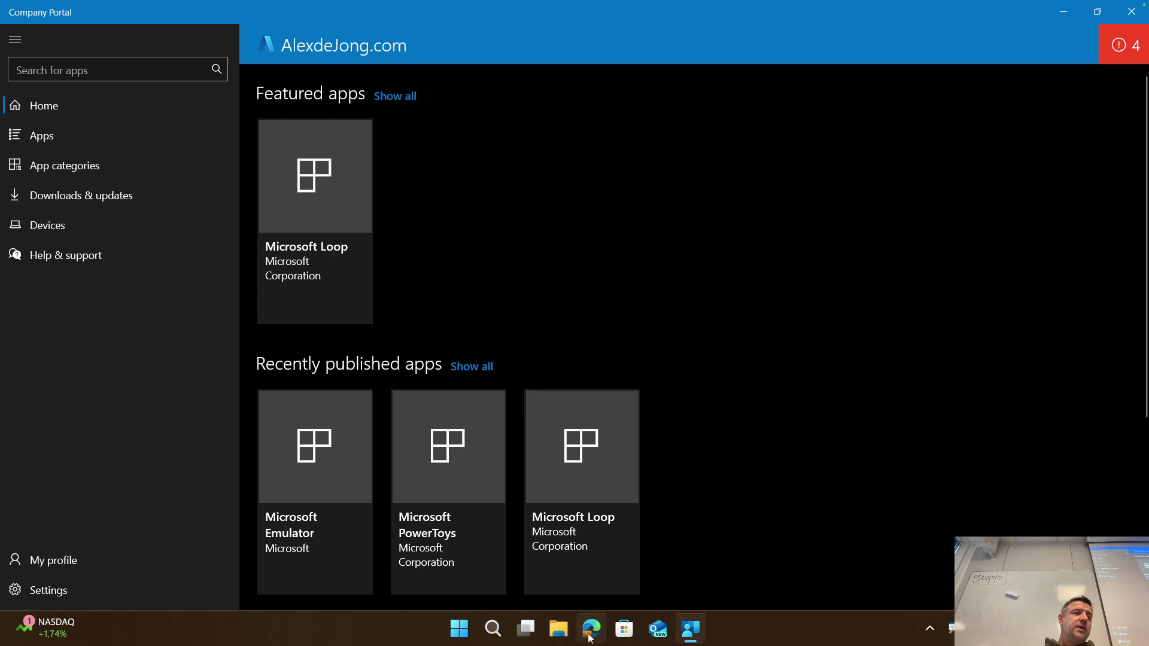
Step: Switch to Microsoft Edge and open loop.microsoft.com
click(591, 629)
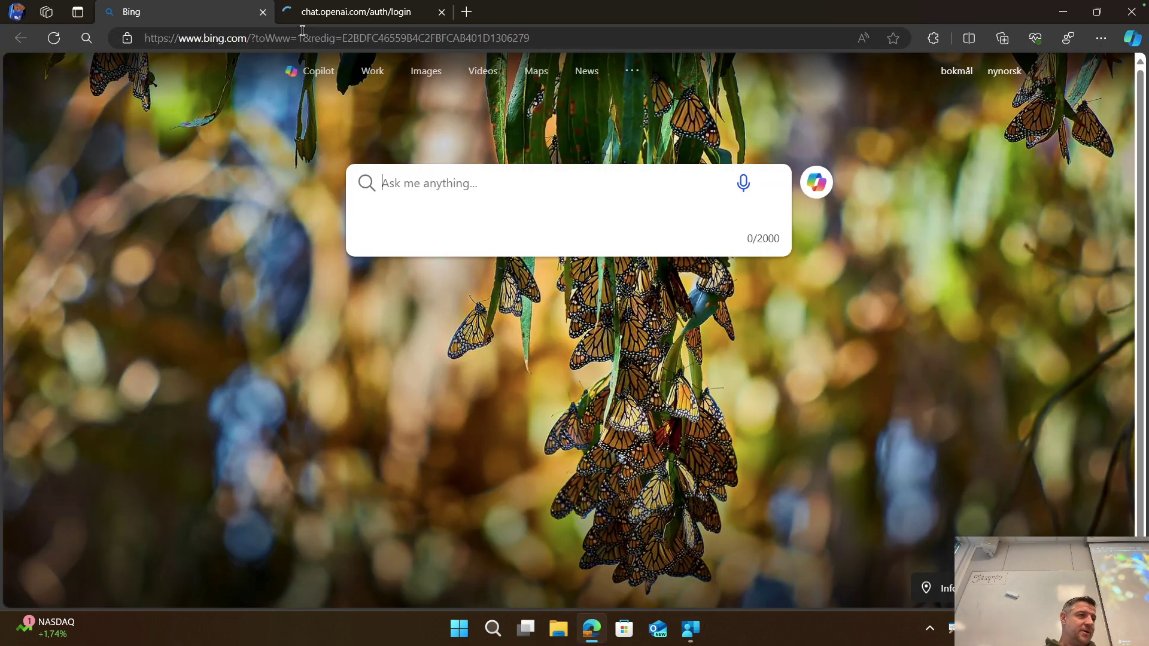
click(302, 33)
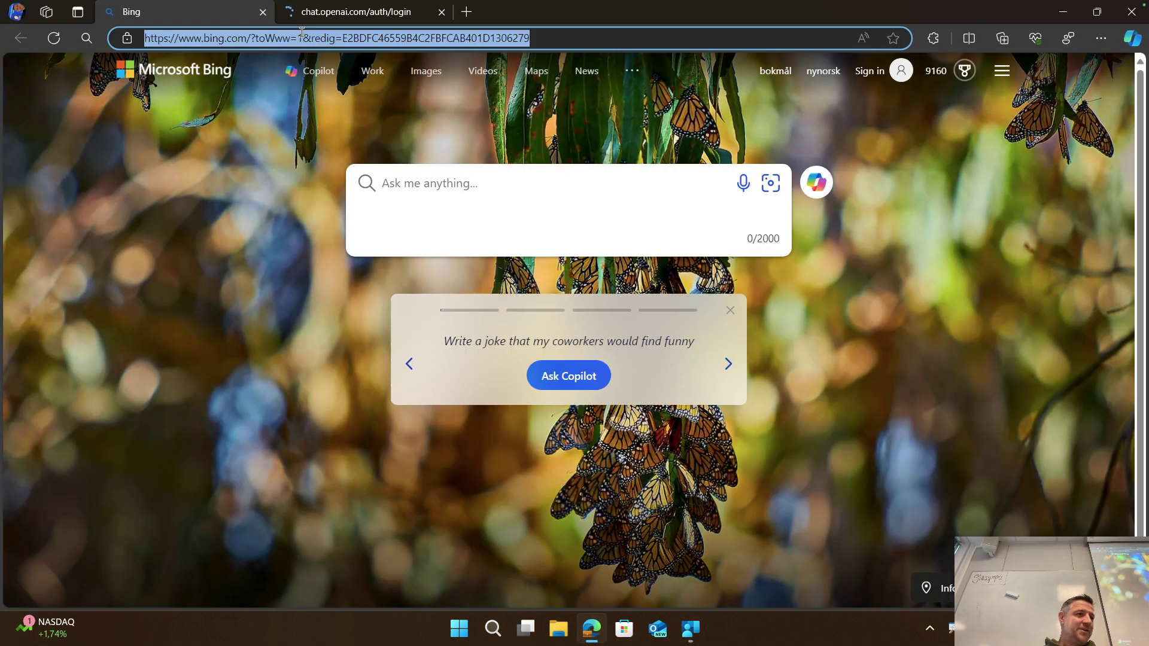
text(loop.microsof)
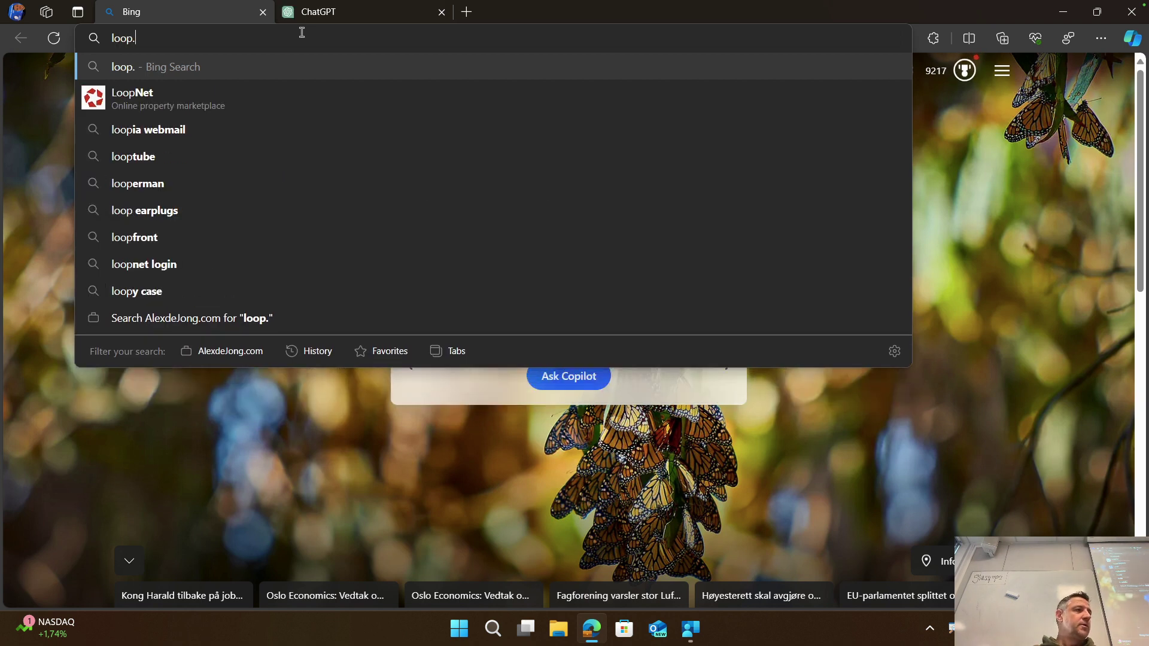
text(t.com)
key(Return)
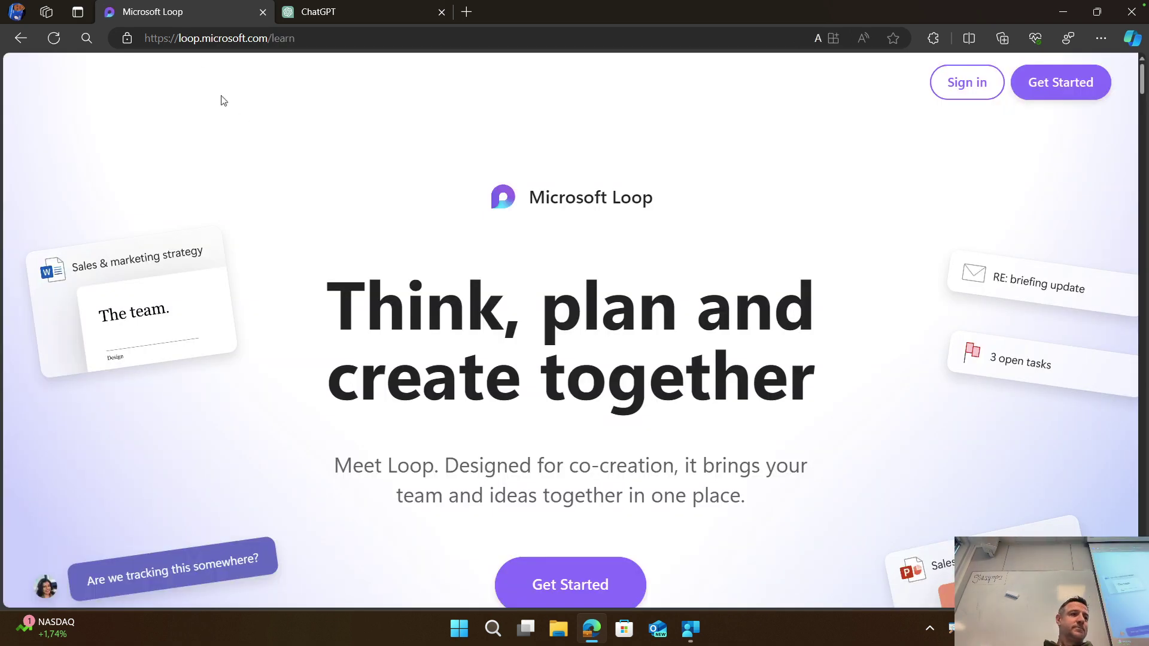
Step: Sign in to Microsoft Loop with the work account connected to Windows
click(977, 88)
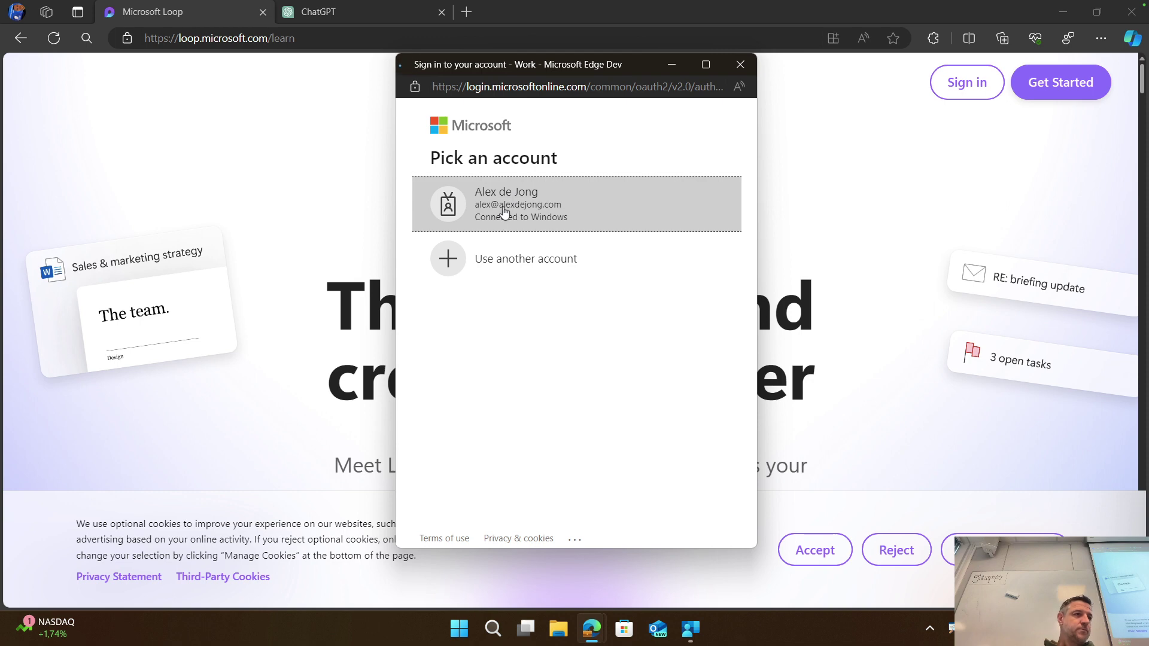
click(504, 210)
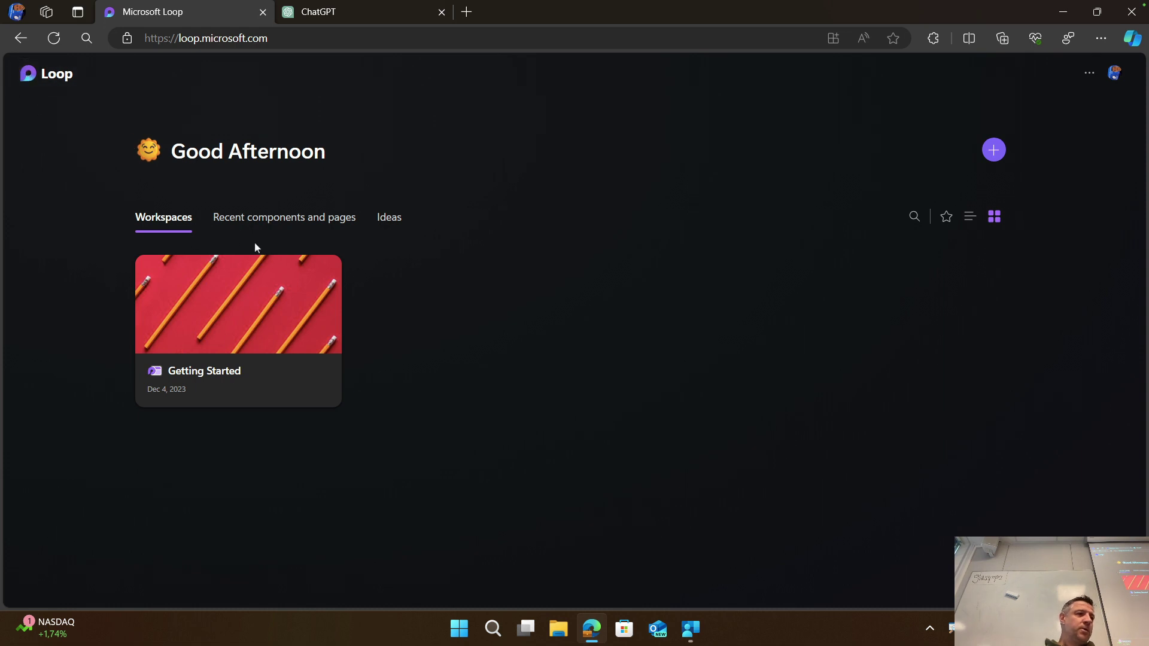
mouse_move(206, 328)
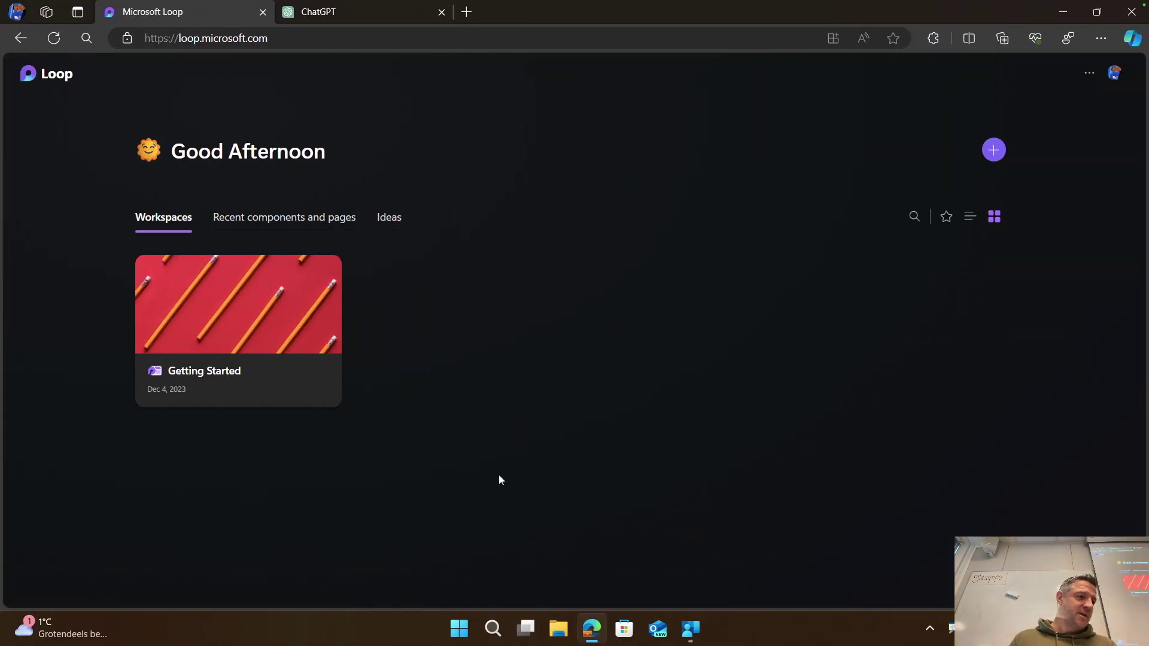
Step: Switch back to Company Portal and open the details of the WINDOWS11ARM device
click(693, 629)
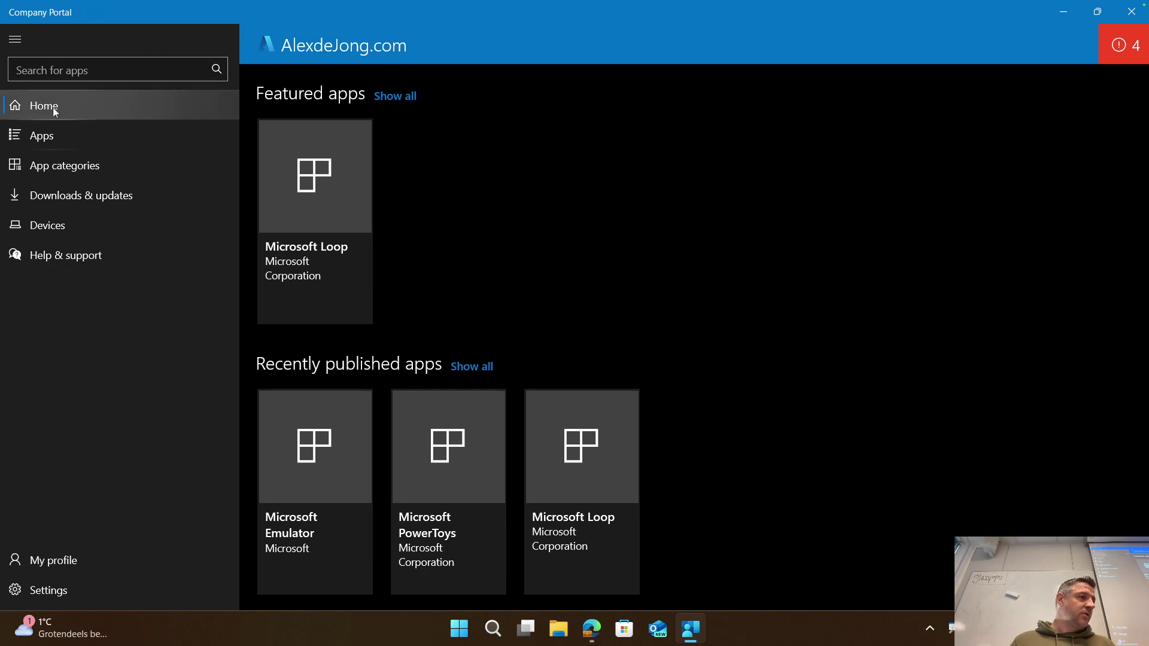
click(60, 225)
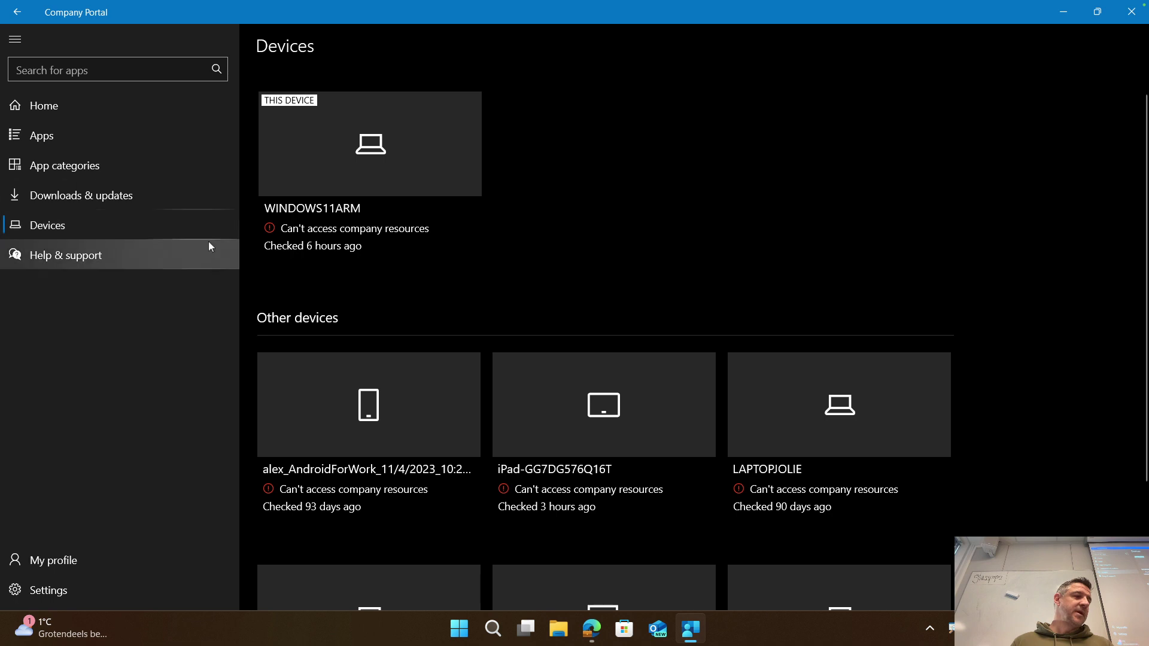
click(357, 182)
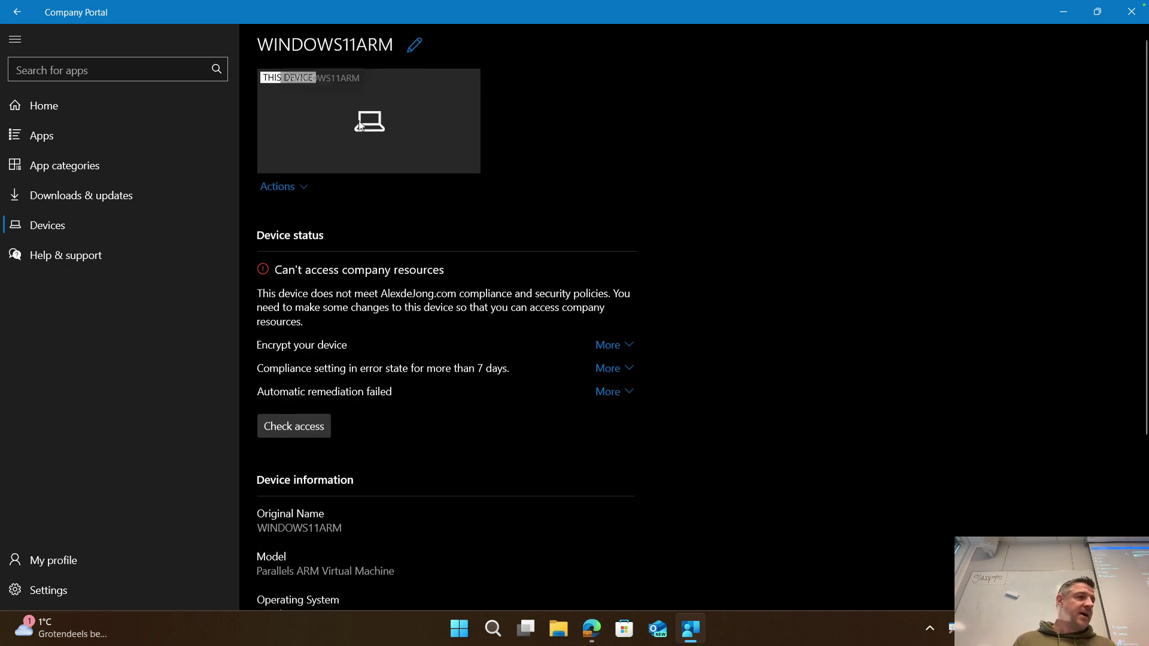
scroll(365, 295, down, 2)
scroll(357, 287, up, 2)
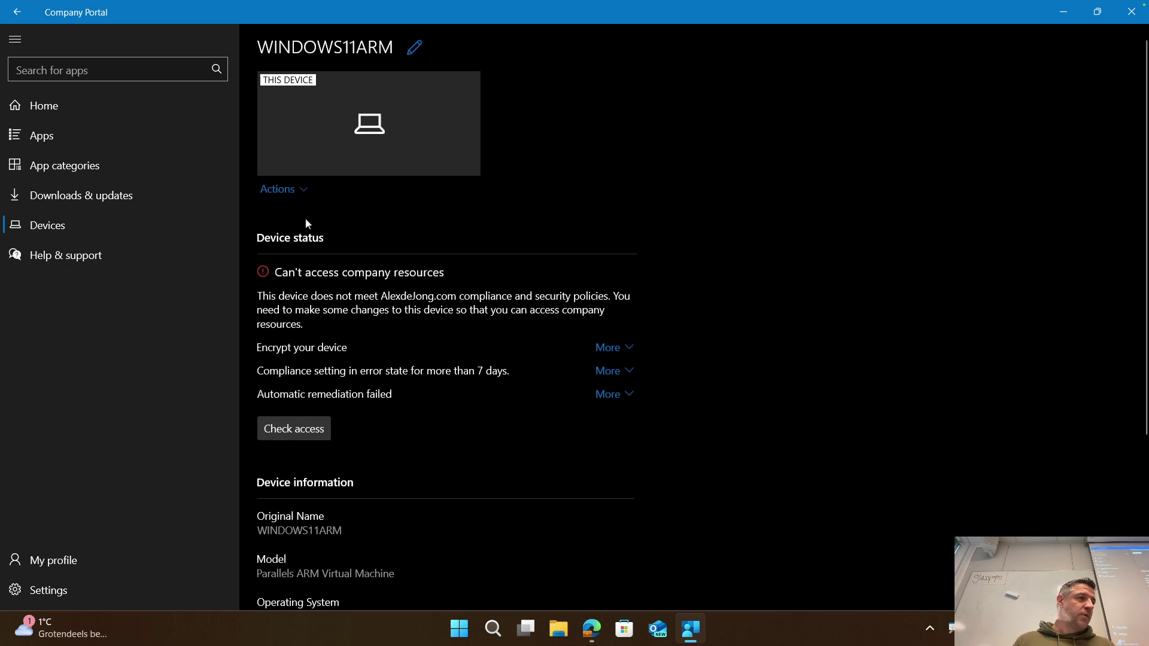
Step: Review the actions available for WINDOWS11ARM, along with its compliance status and device information
click(303, 187)
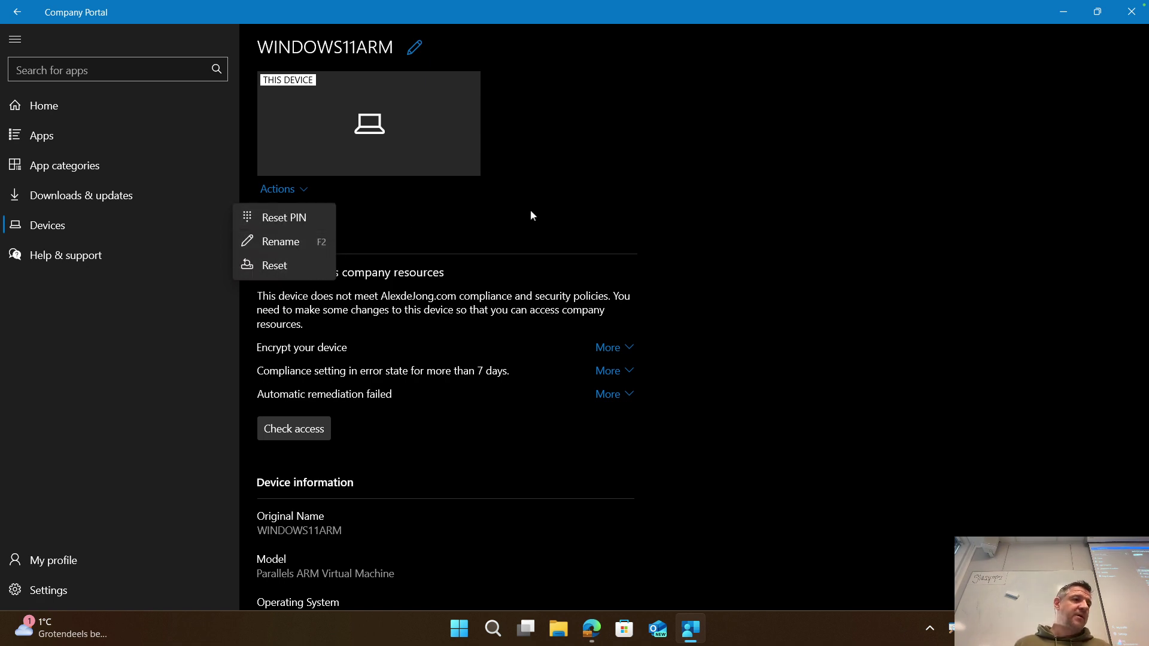
click(735, 187)
scroll(737, 186, down, 5)
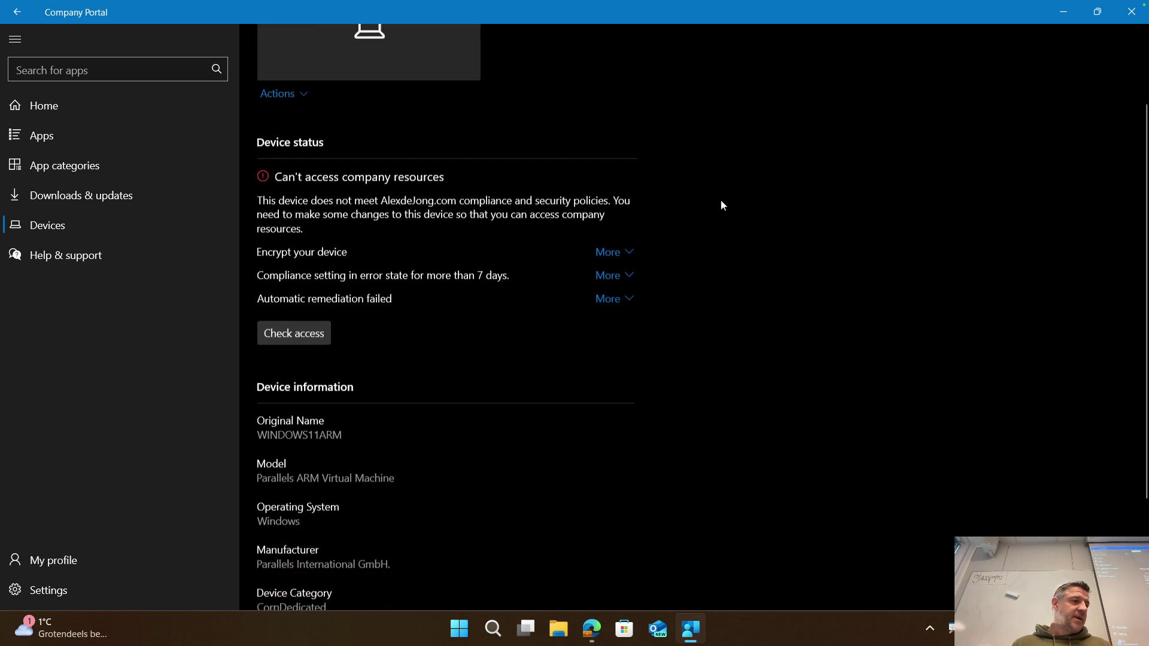
scroll(708, 209, up, 5)
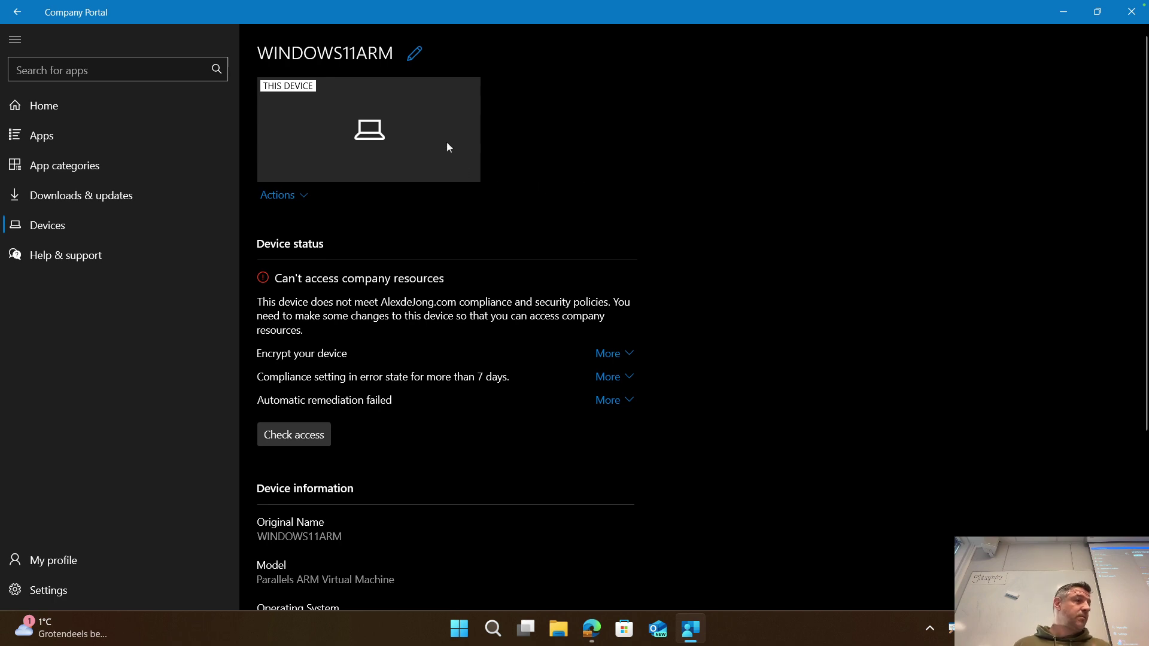
Step: Return to the list of devices and open the details of SurfaceBook3Laura
click(54, 222)
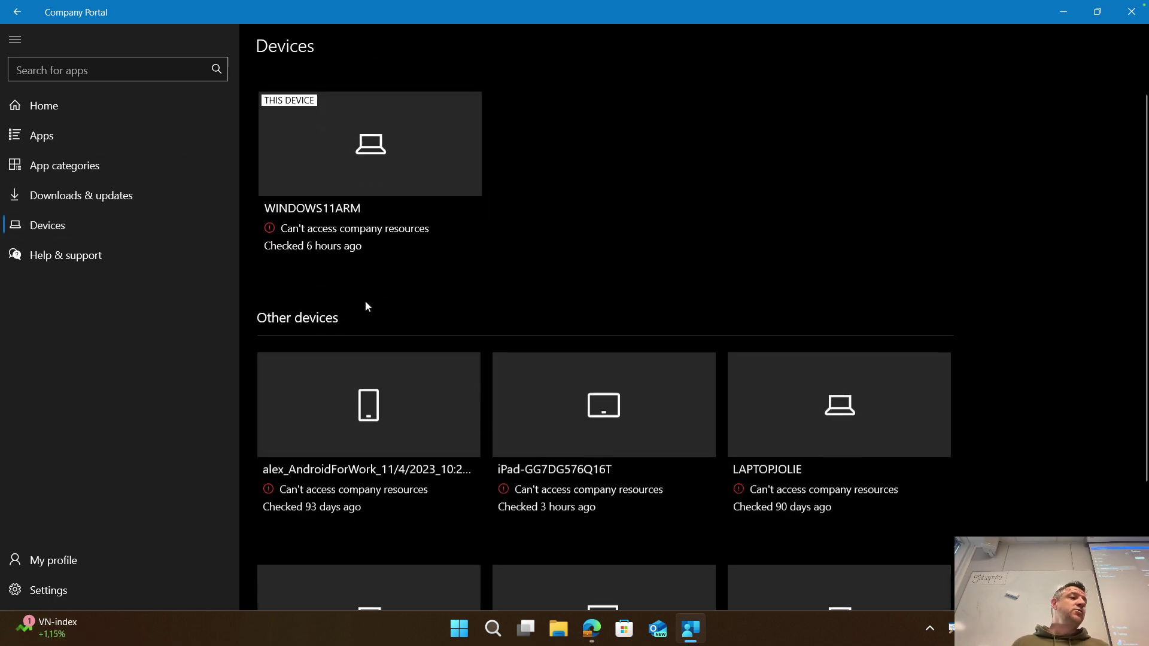
scroll(488, 265, down, 3)
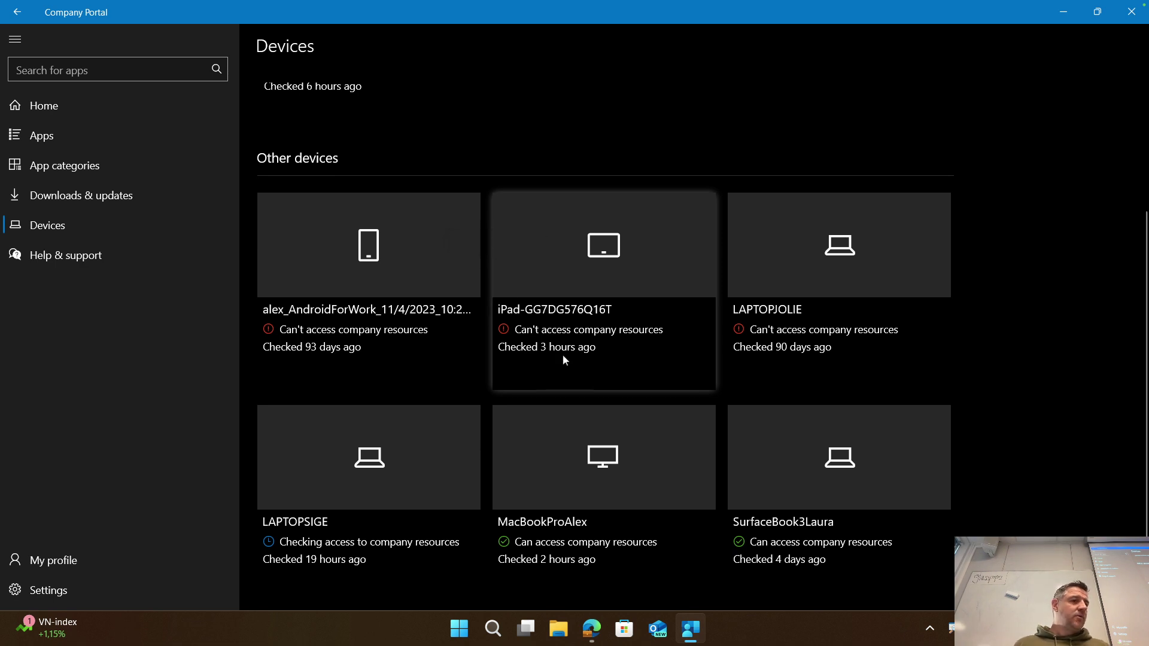
click(793, 459)
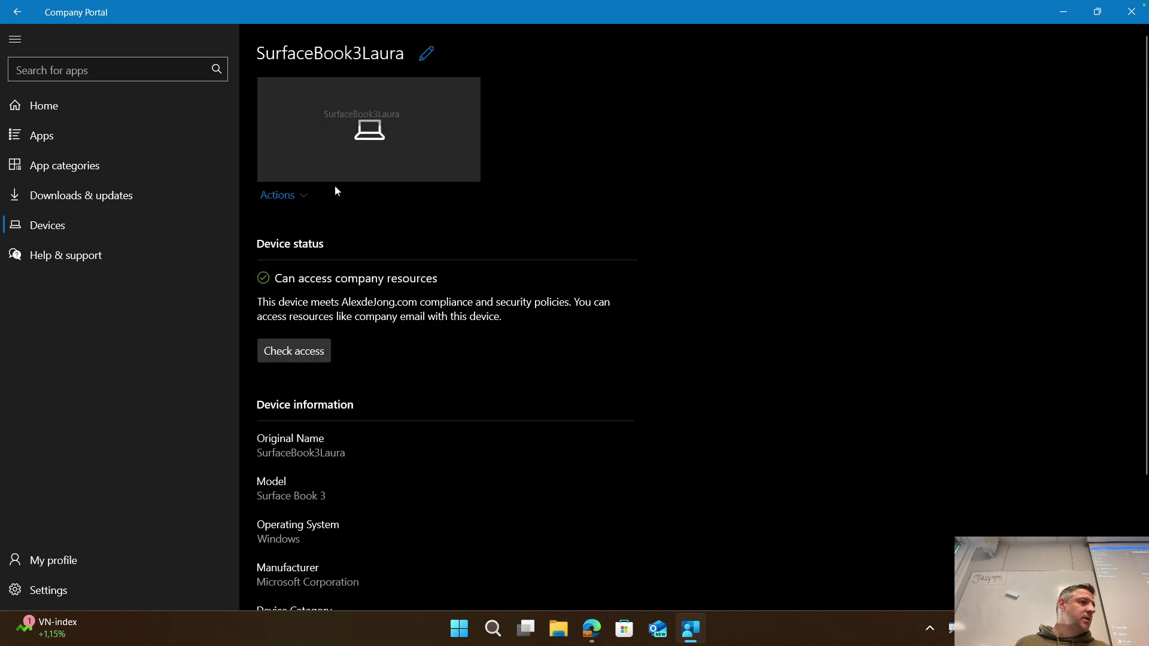
Step: Examine the available actions, access status, and device information of SurfaceBook3Laura, with the navigation pane collapsed
click(302, 195)
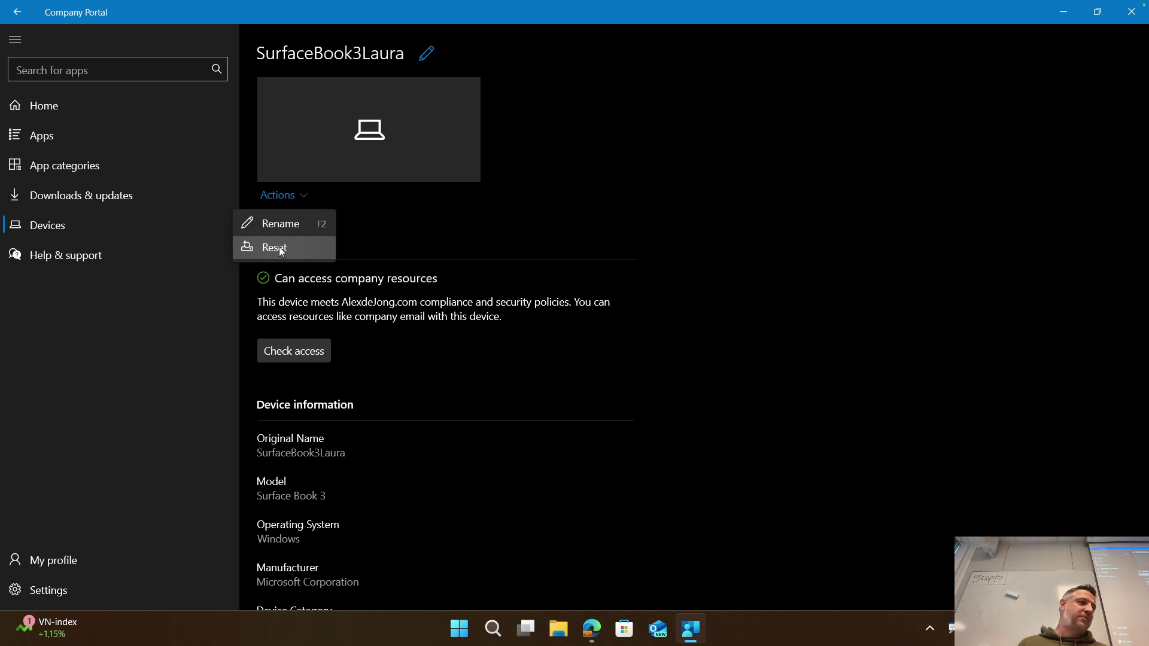
click(647, 201)
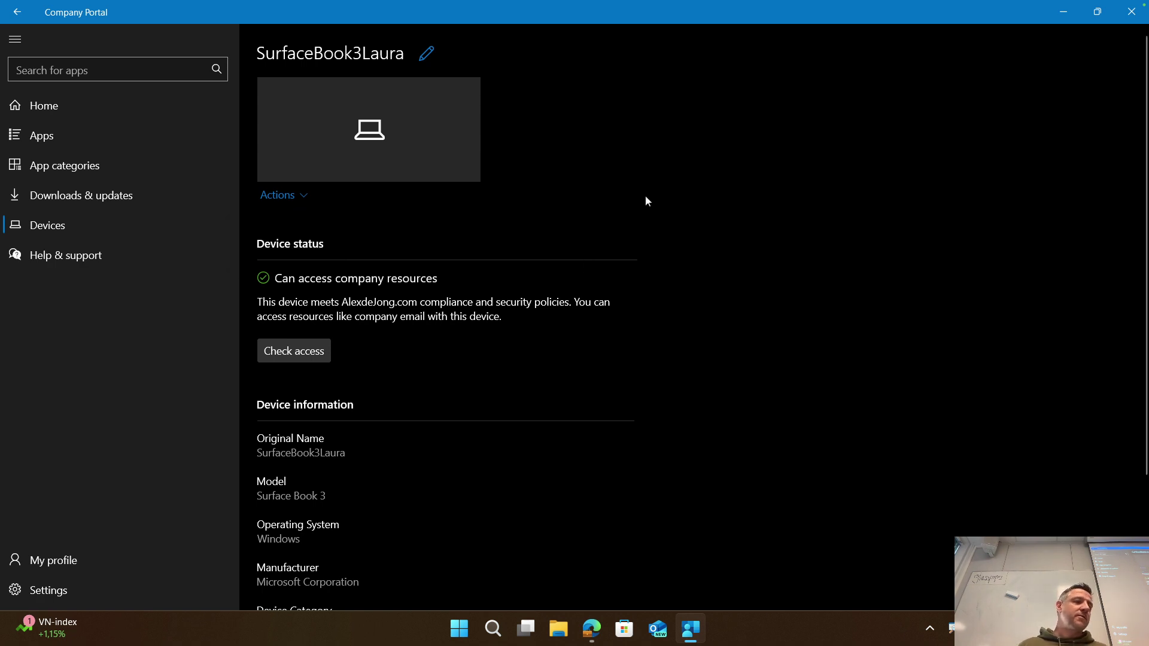
scroll(644, 199, down, 3)
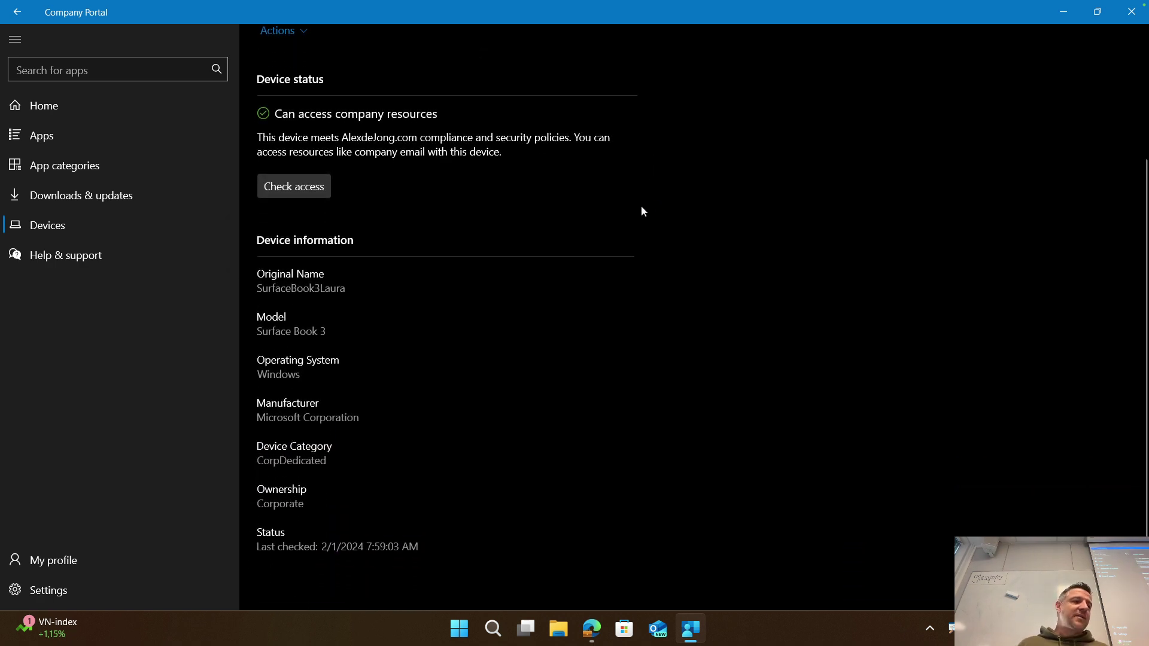
scroll(642, 210, up, 3)
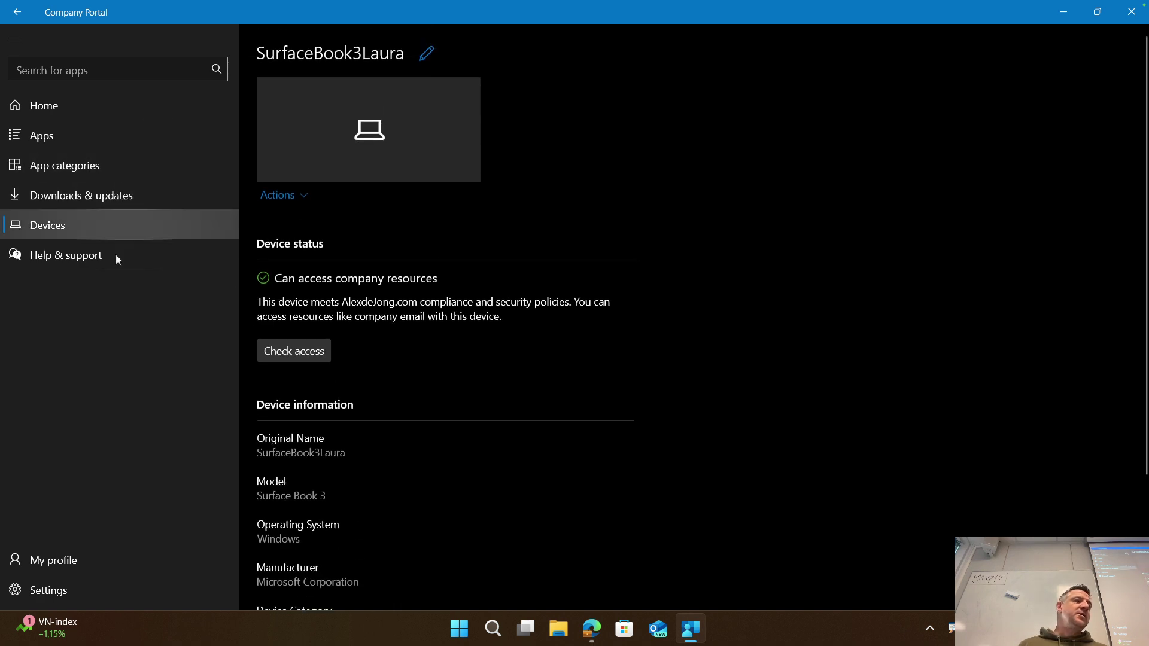
click(24, 37)
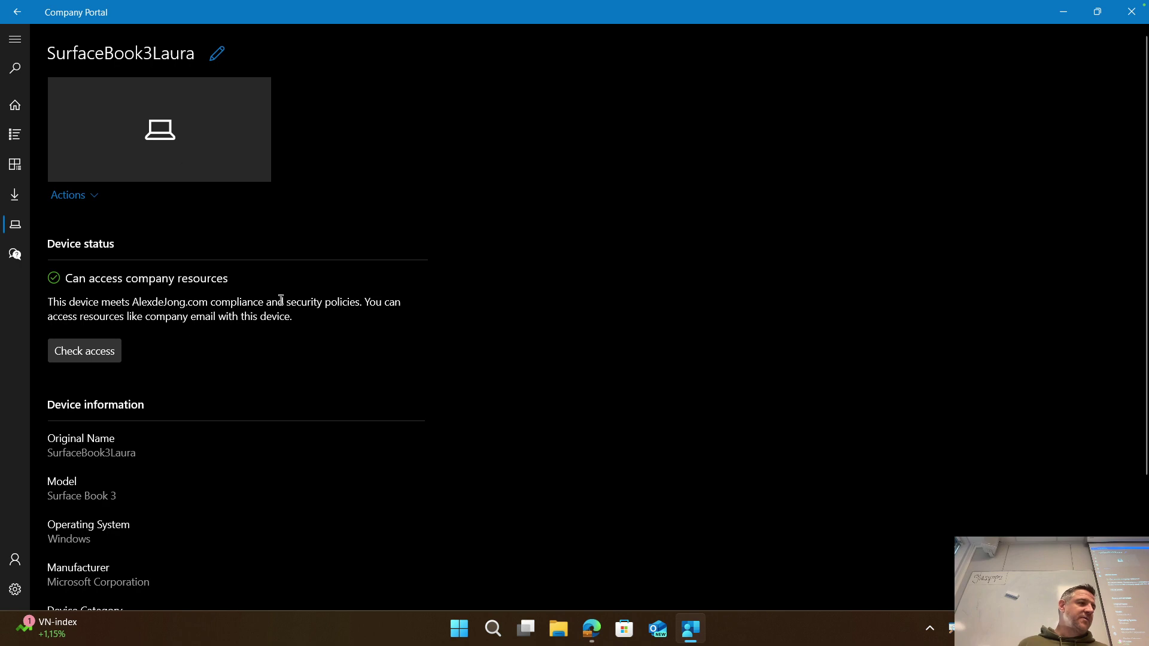
scroll(282, 302, down, 3)
scroll(282, 300, up, 3)
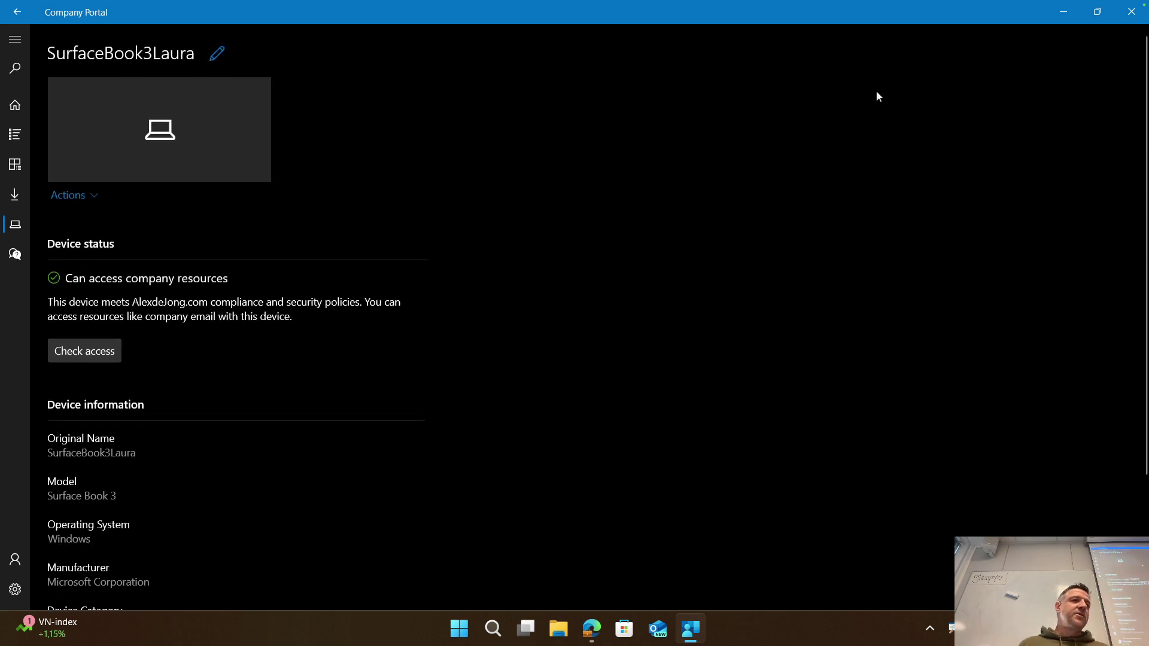
Step: Close Company Portal and the browser window behind it, and open SurfaceBook3Laura from all devices in the Intune admin center
click(1129, 13)
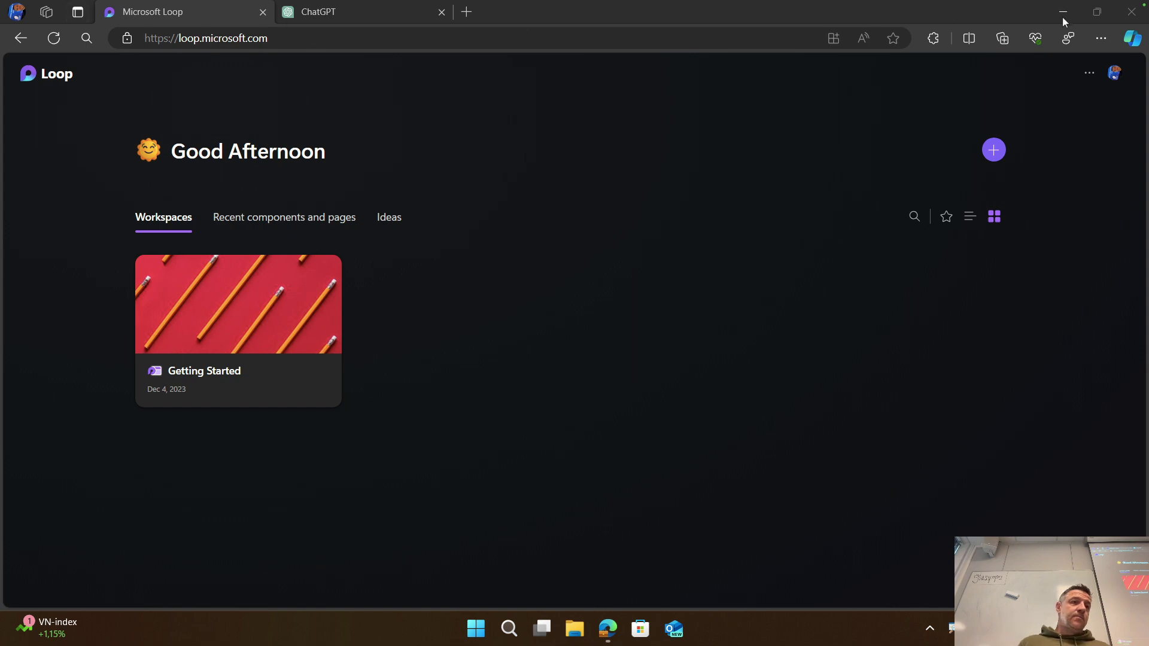
click(1131, 13)
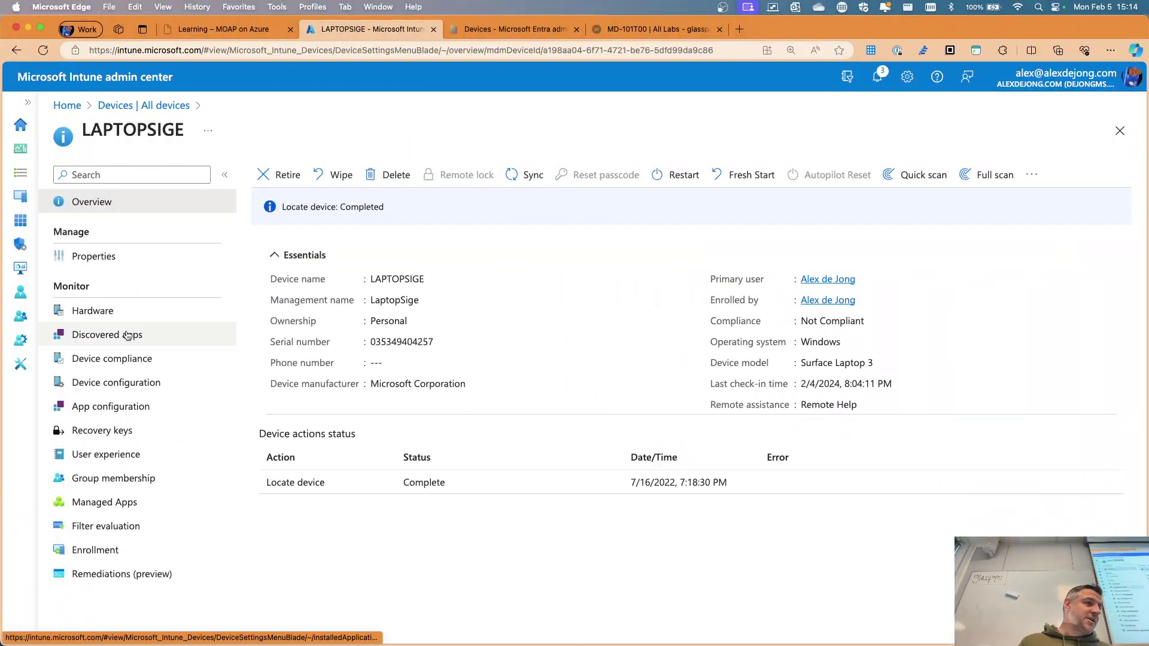
click(133, 106)
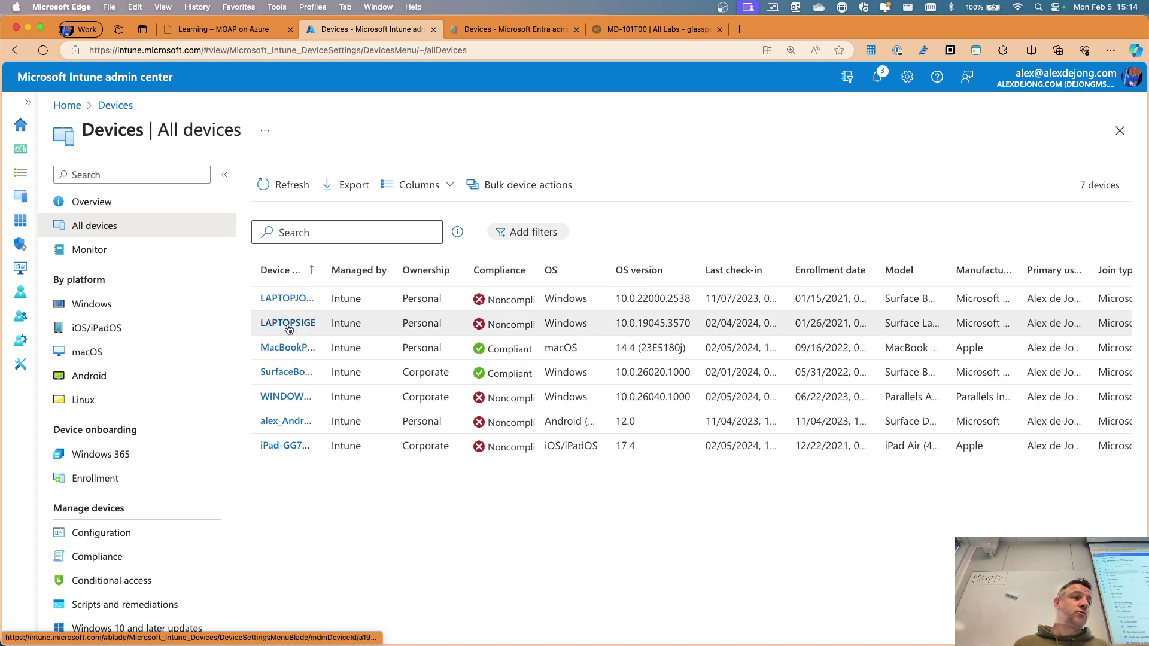
click(287, 374)
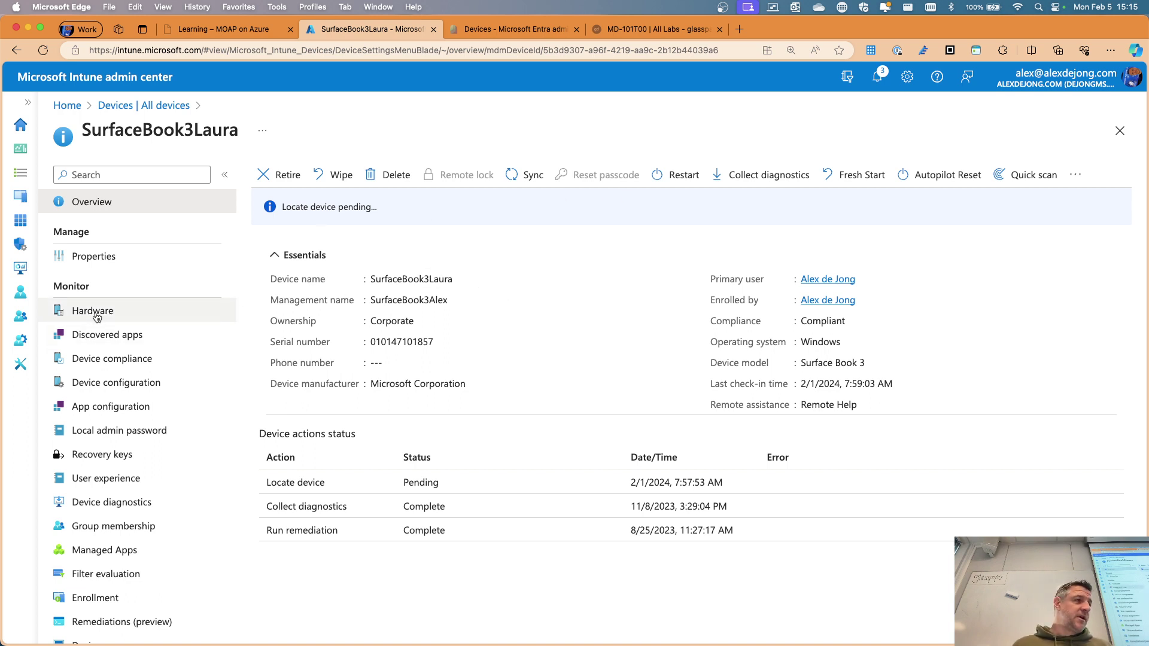
Step: Review the hardware details of SurfaceBook3Laura, including its operating system, storage, TPM and network information
click(78, 315)
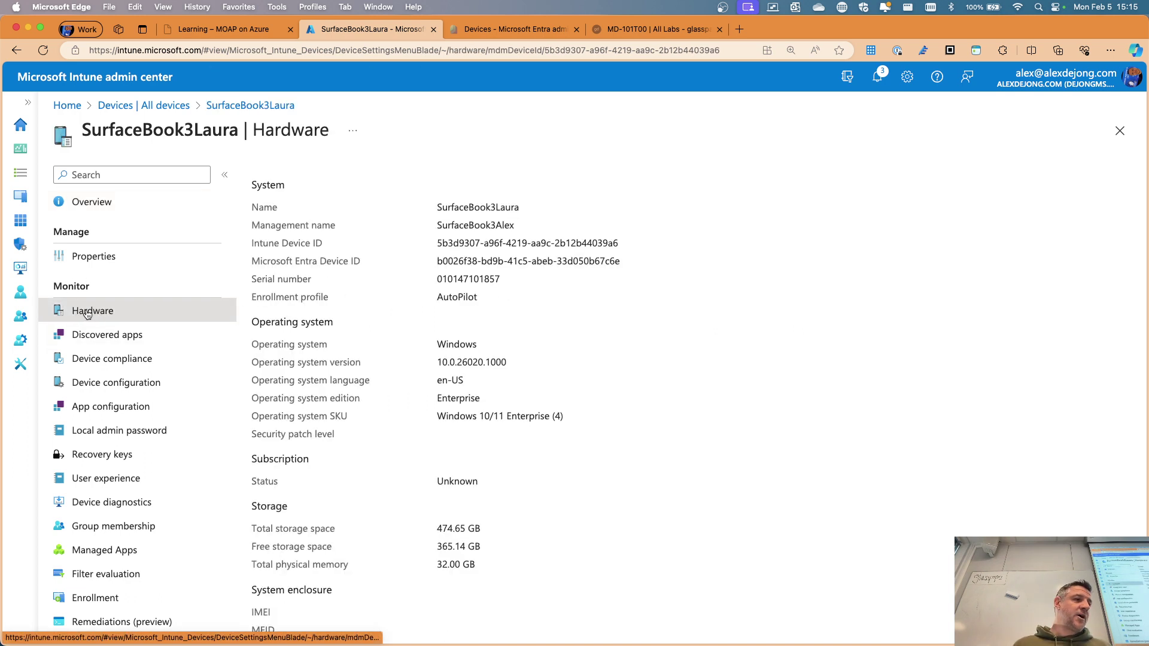
scroll(479, 304, down, 5)
scroll(479, 284, down, 7)
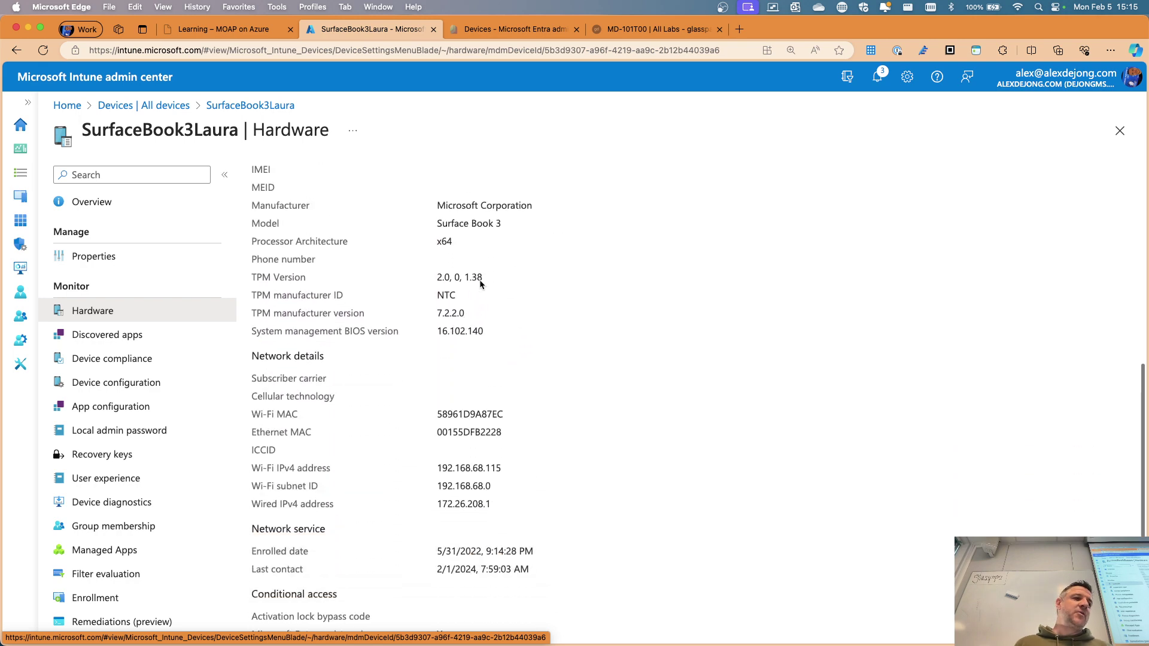
scroll(480, 283, up, 12)
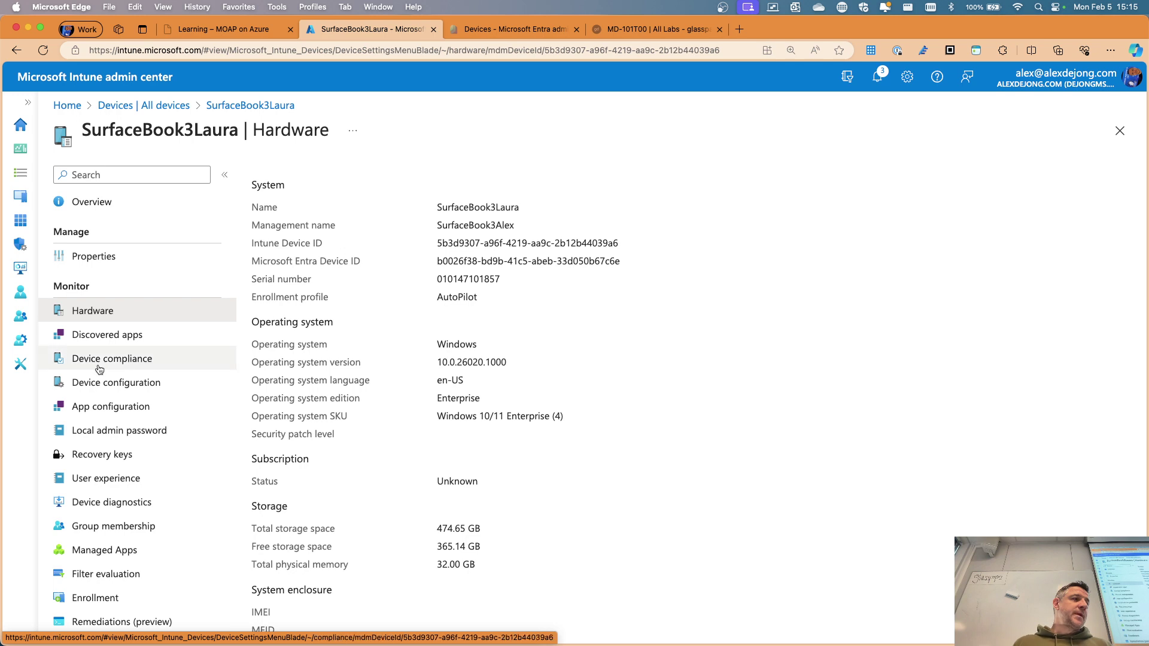
Step: Examine the applications discovered on SurfaceBook3Laura and their versions, and return to the list of all devices
click(103, 335)
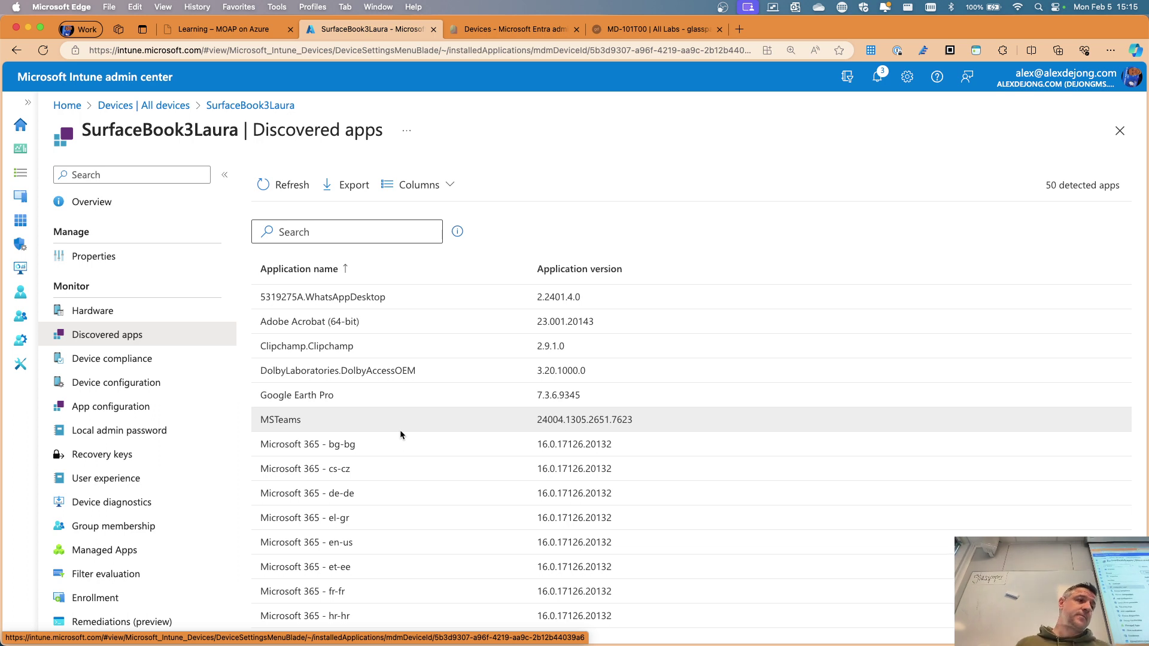
drag(329, 398, 305, 371)
drag(283, 419, 280, 392)
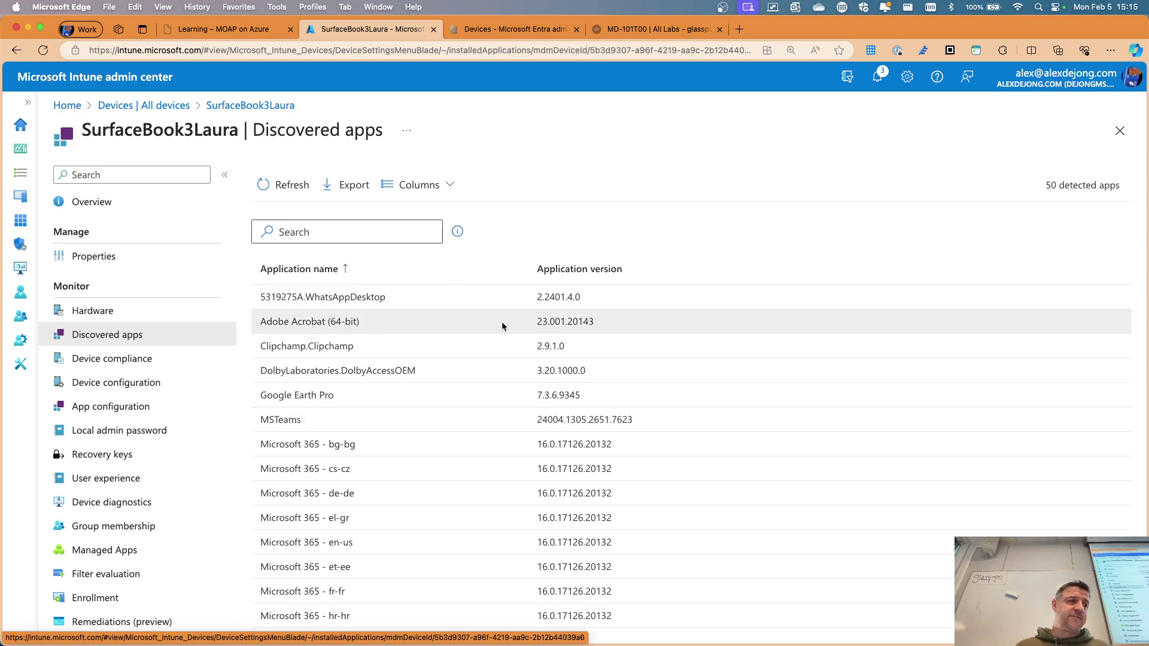
scroll(363, 470, down, 5)
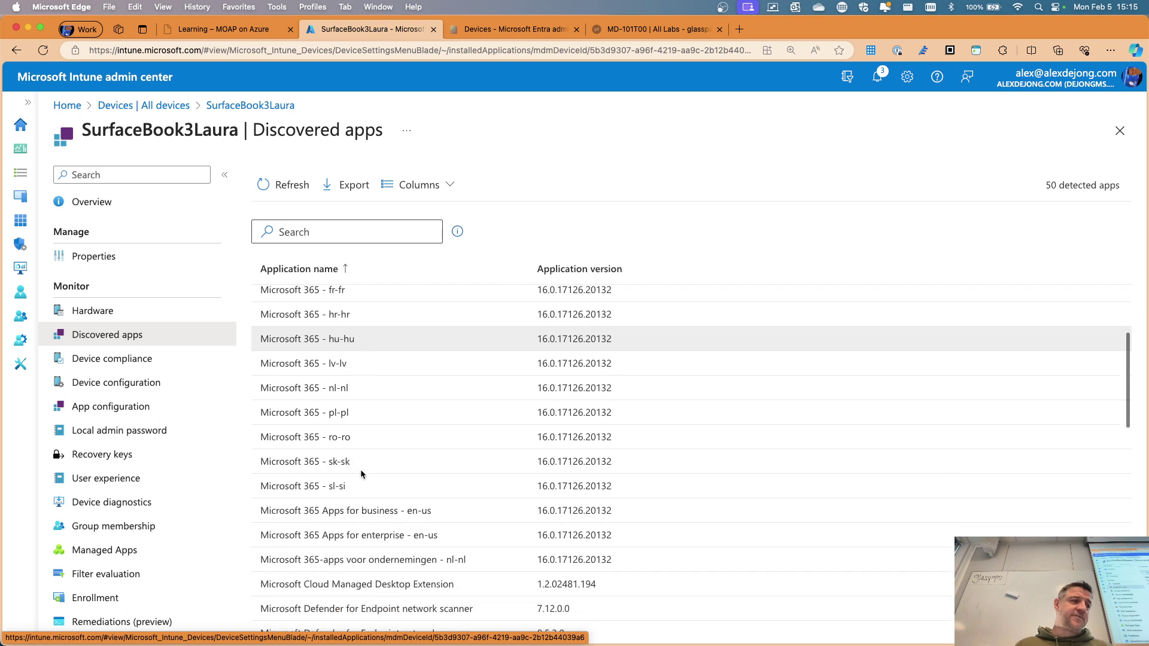
scroll(360, 471, down, 3)
scroll(359, 470, up, 10)
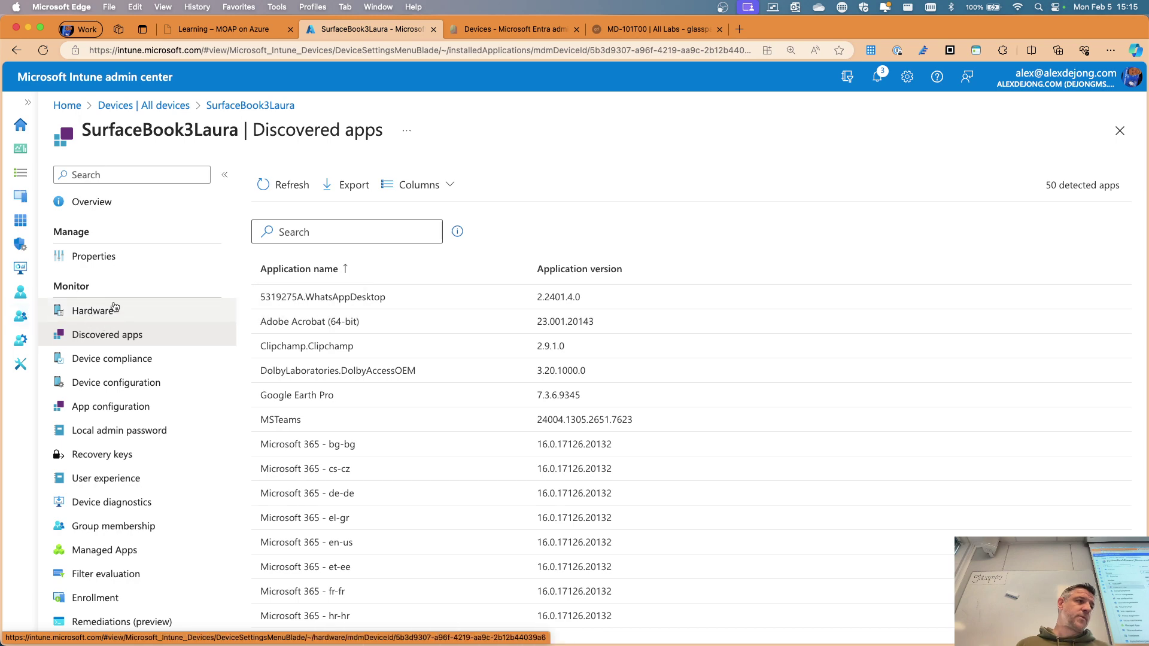
click(1119, 131)
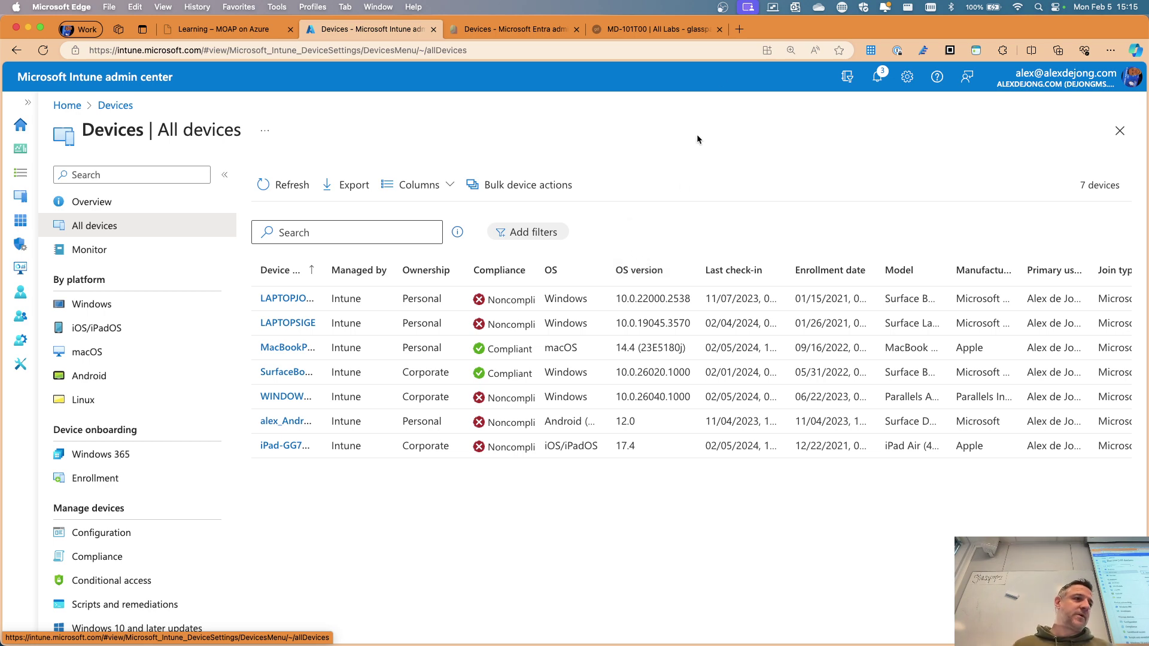
Step: Switch to the MD-101T00 lab, sign in to SEA-SVR1 with the administrator account password, and list the Windows devices in its Intune admin center
click(688, 29)
click(660, 381)
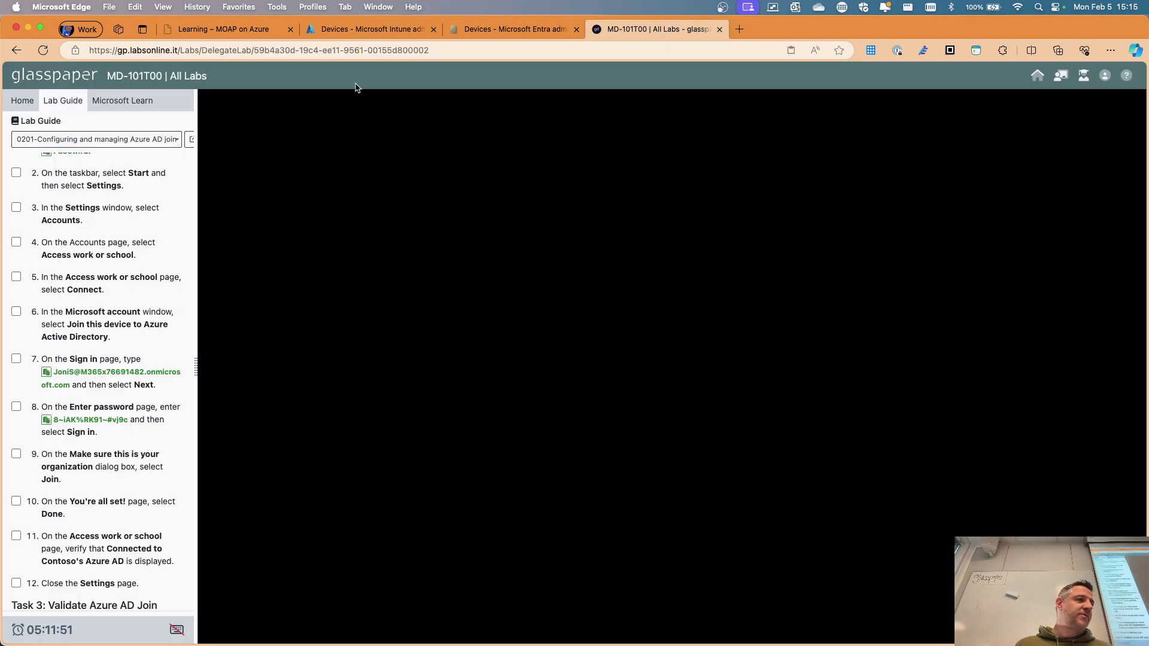
click(8, 105)
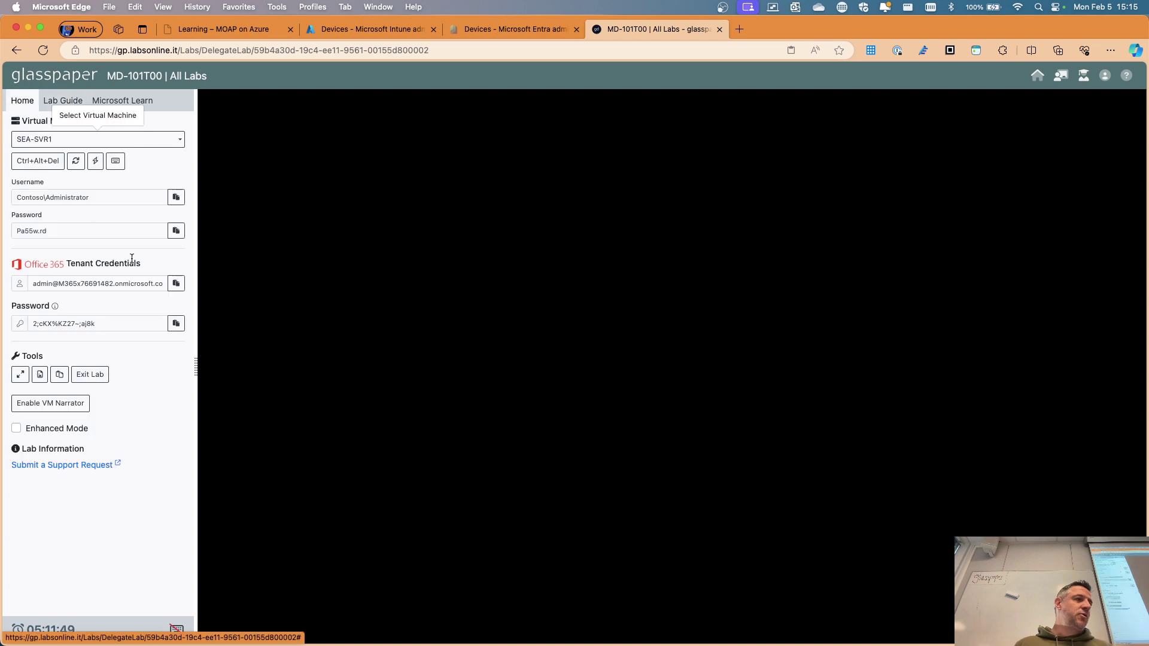
click(172, 237)
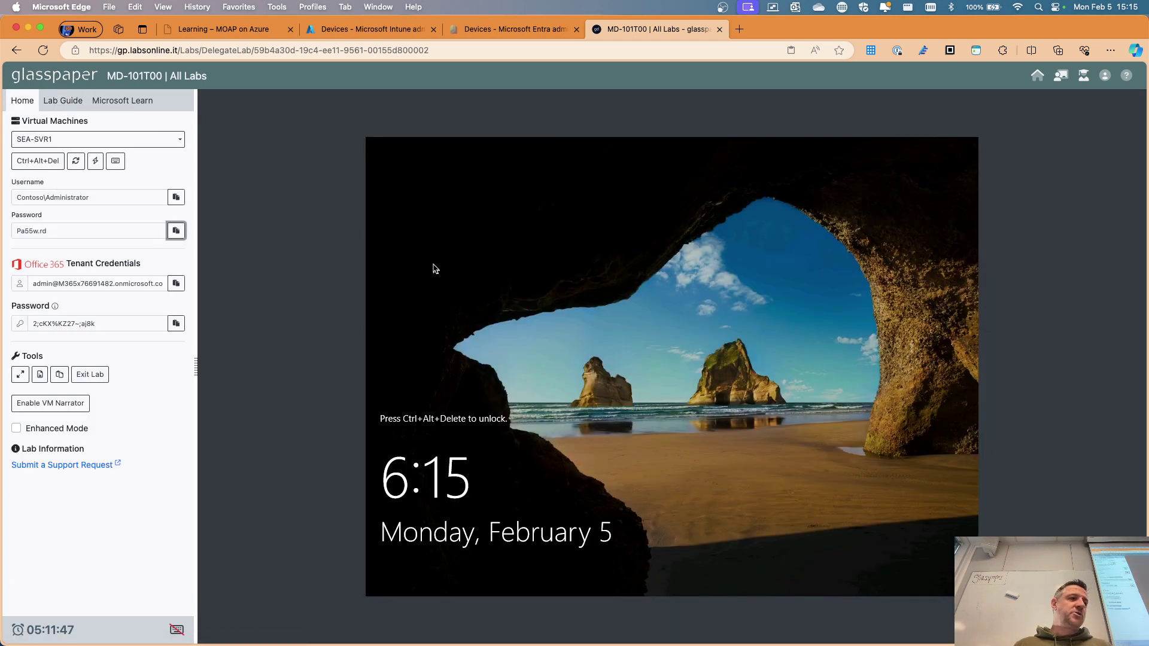
click(38, 161)
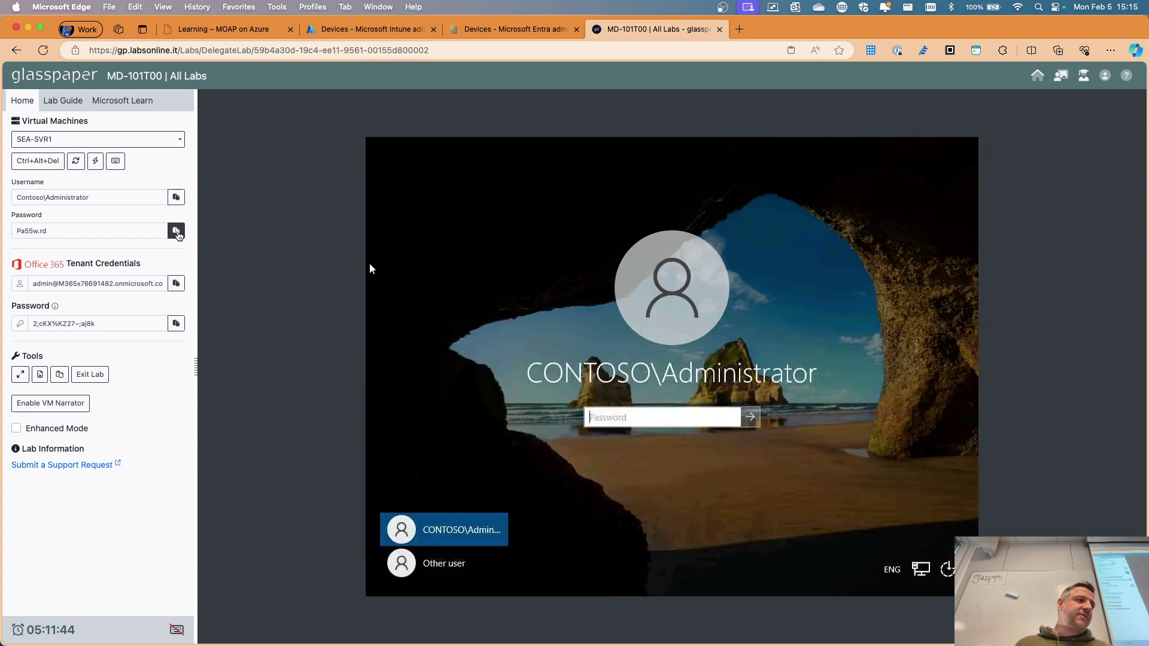
click(176, 231)
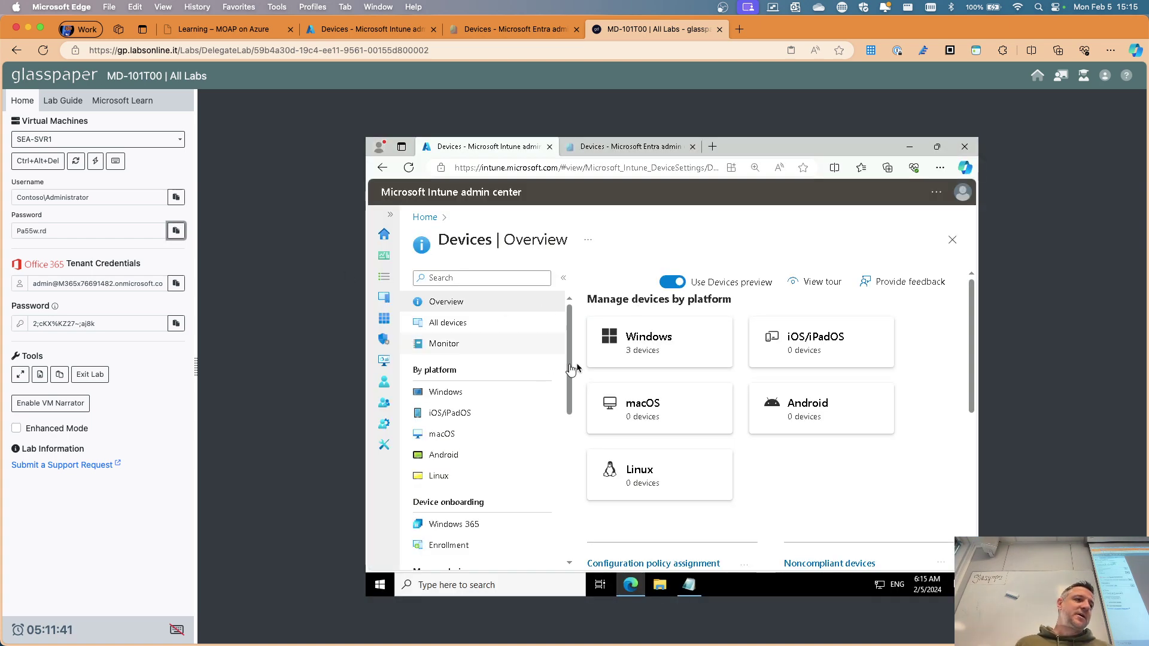
click(633, 342)
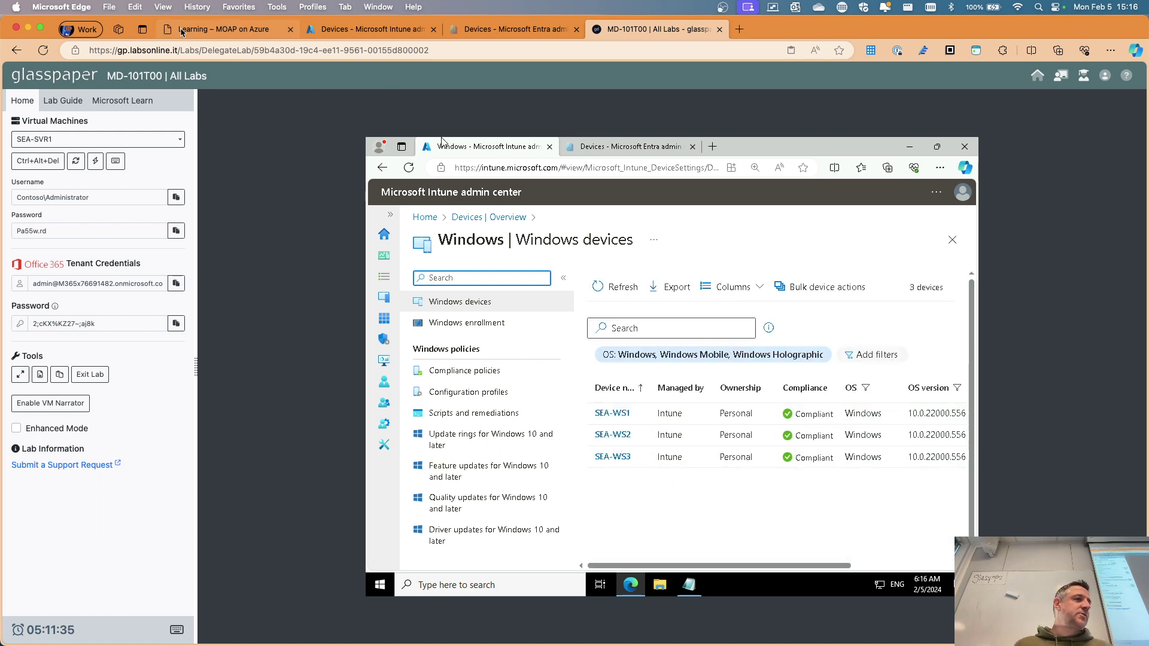
Step: Switch back to the Intune admin center and open the Surface Management Portal from the list of all services
click(258, 29)
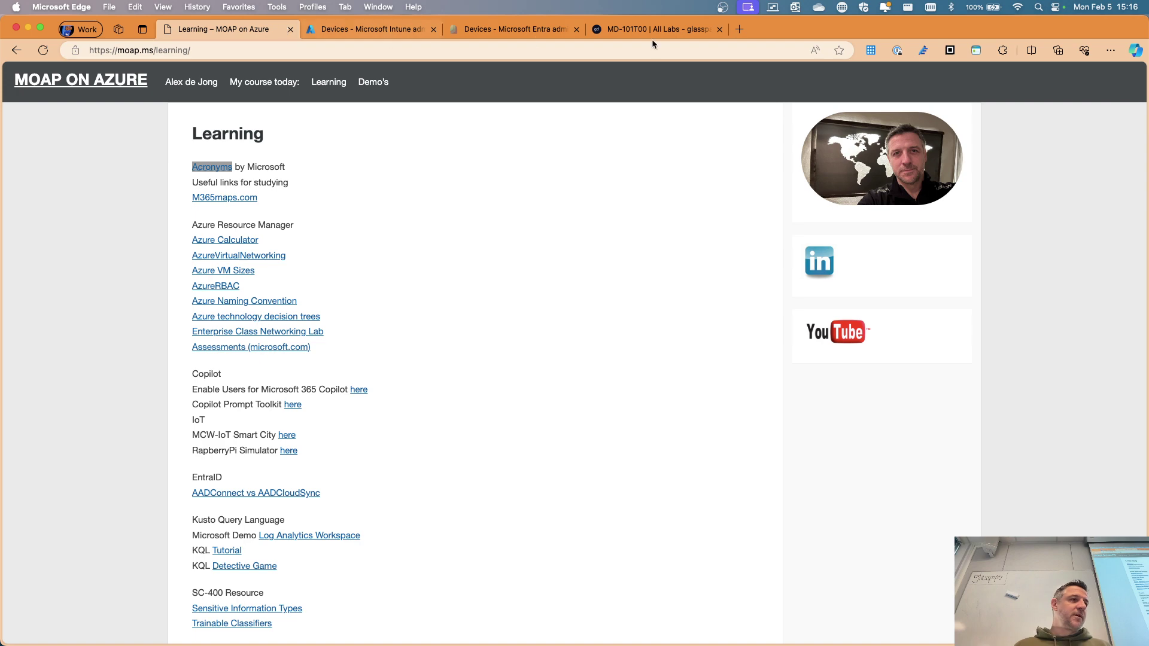
click(419, 30)
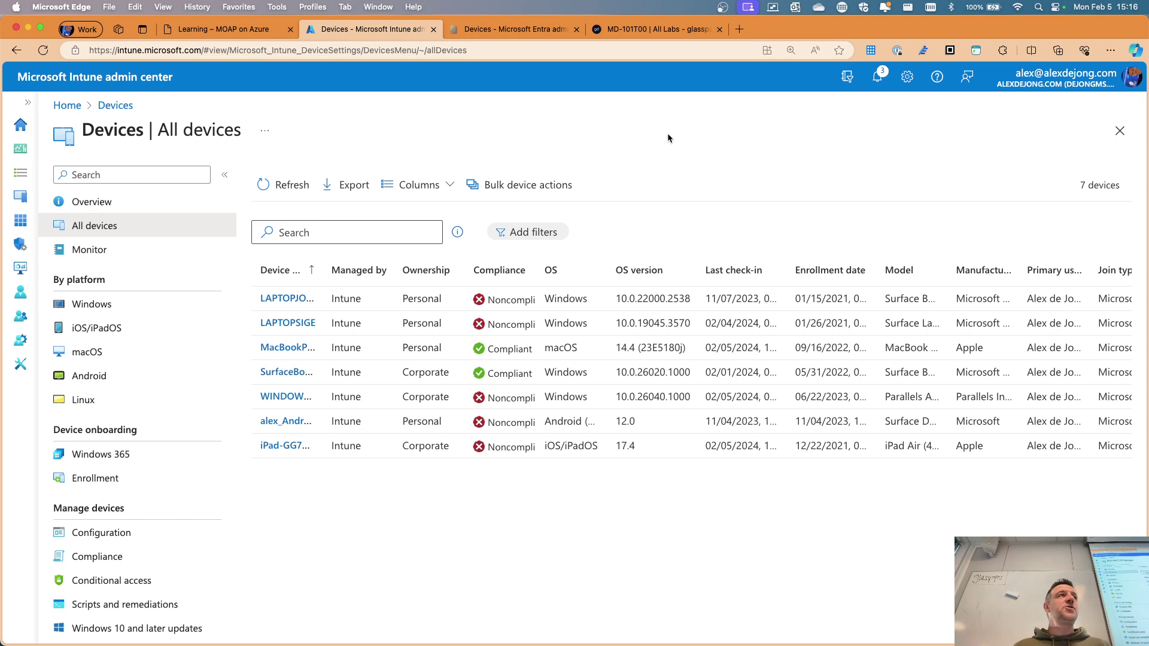
click(27, 102)
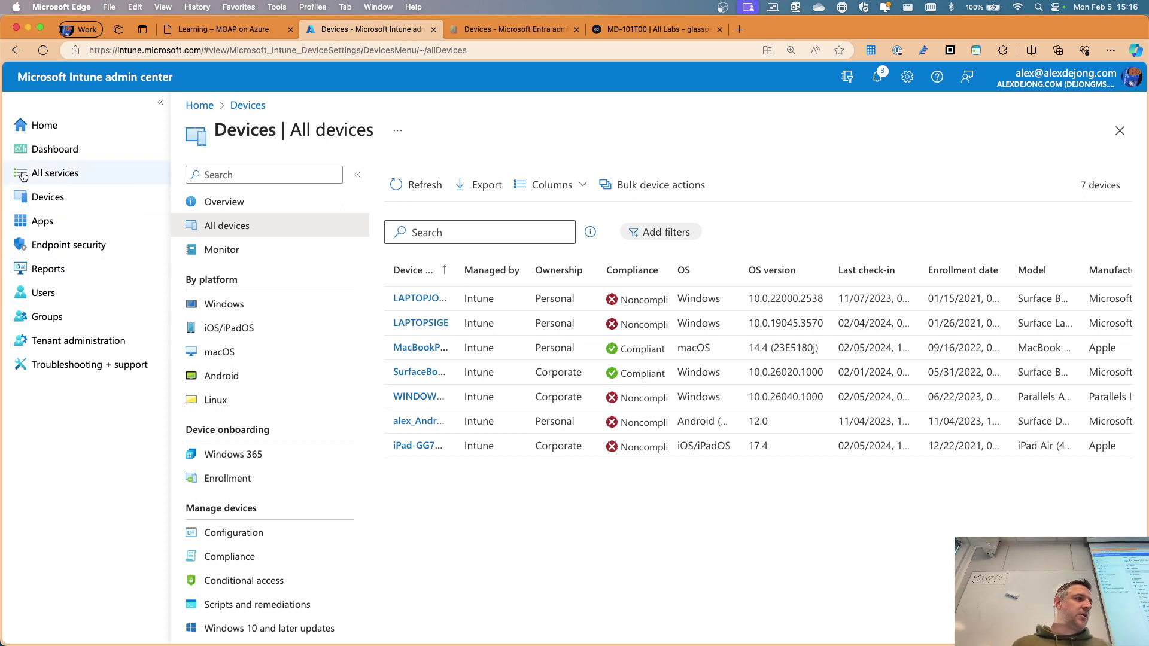
click(67, 175)
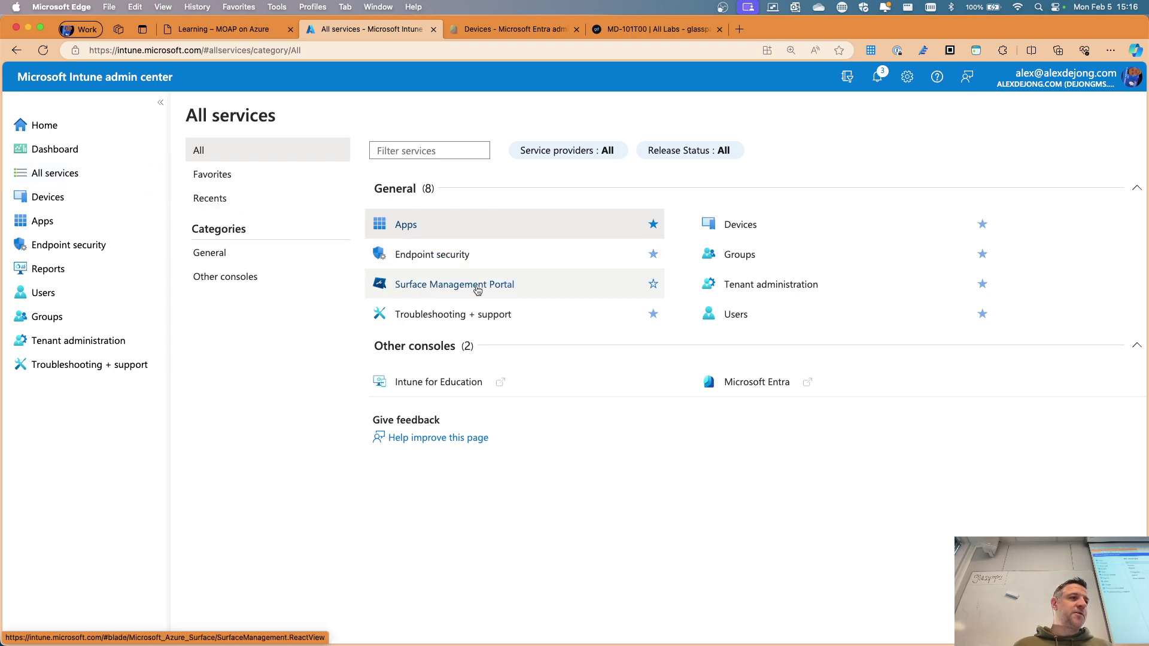
click(473, 287)
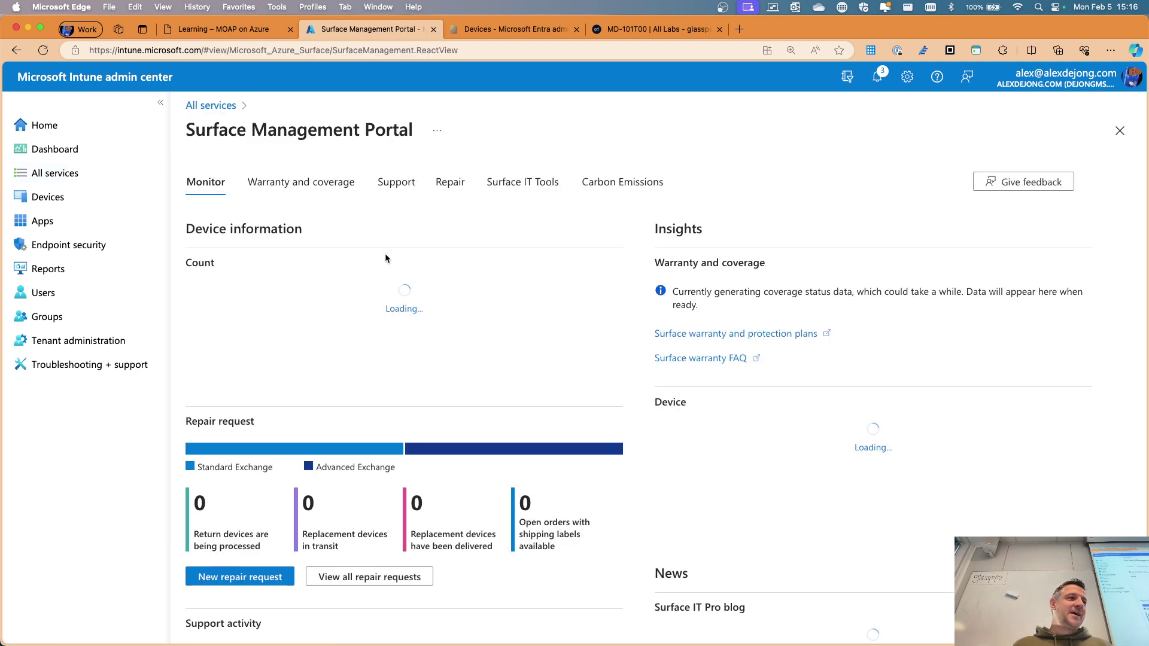